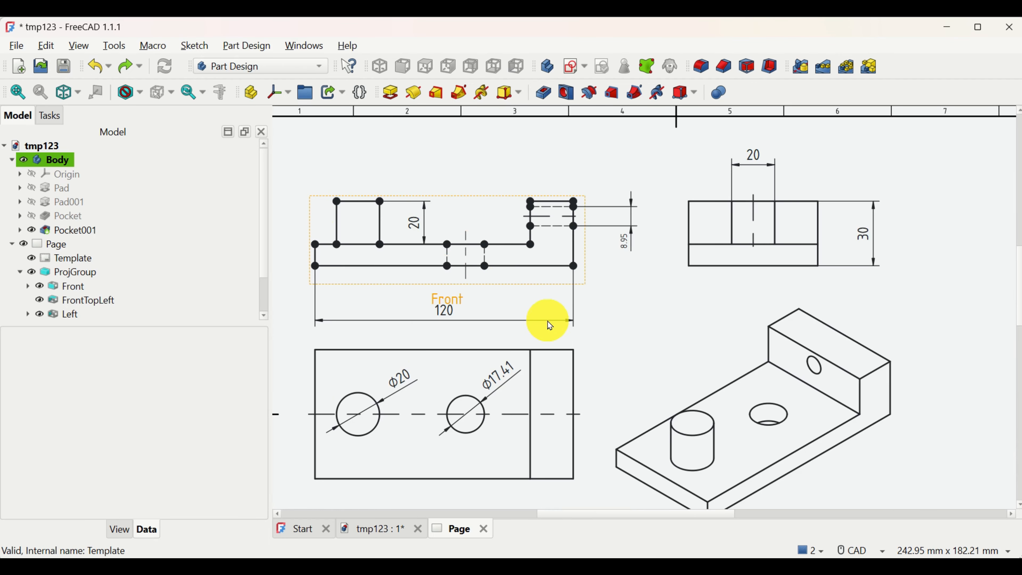
{"action": "scroll", "coordinate": [465, 410], "scroll_direction": "down", "scroll_amount": 2}
{"action": "left_click", "coordinate": [490, 374]}
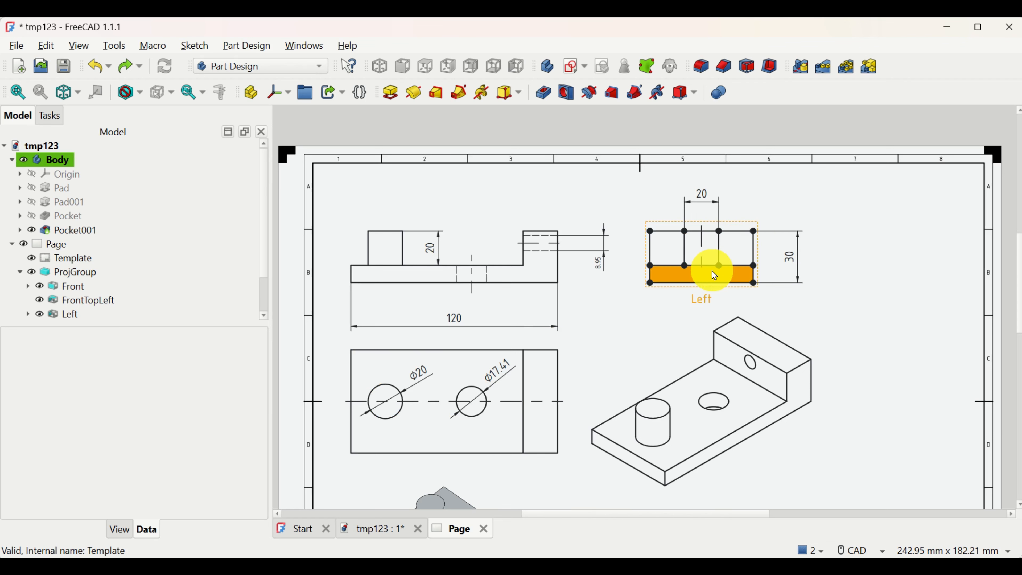
{"action": "scroll", "coordinate": [600, 312], "scroll_direction": "up", "scroll_amount": 1}
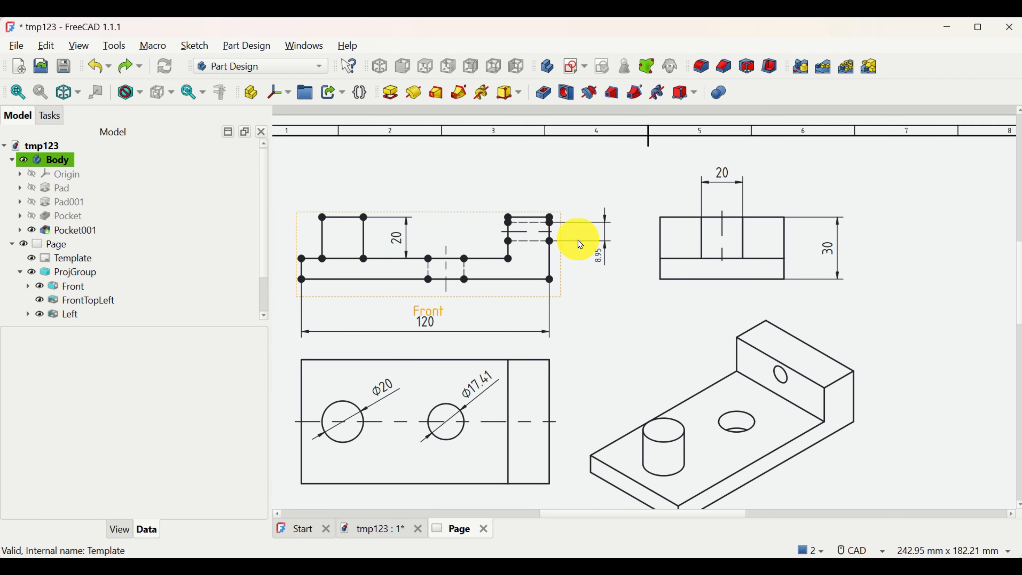
{"action": "scroll", "coordinate": [579, 243], "scroll_direction": "down", "scroll_amount": 2}
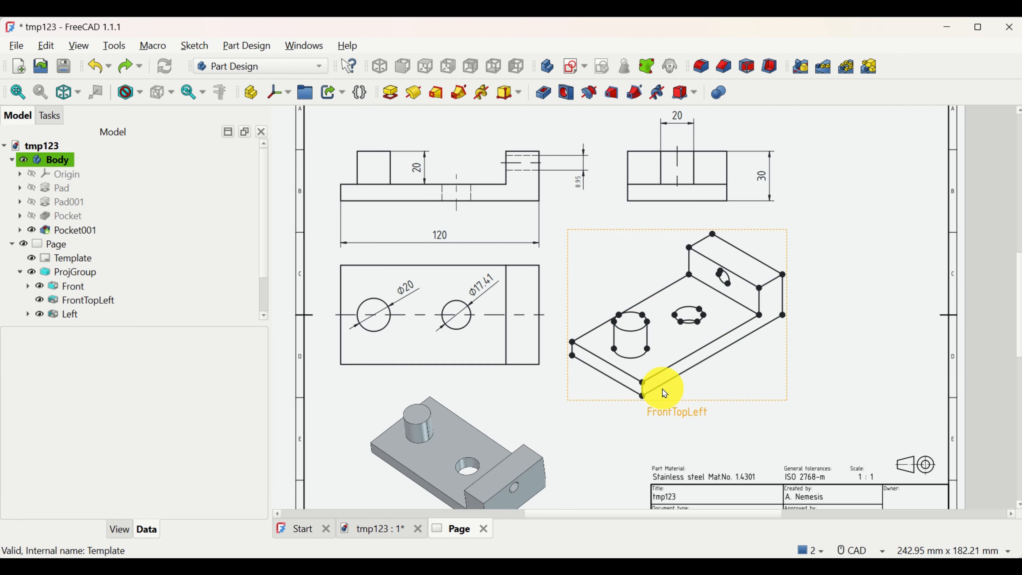
{"action": "scroll", "coordinate": [571, 320], "scroll_direction": "down", "scroll_amount": 2}
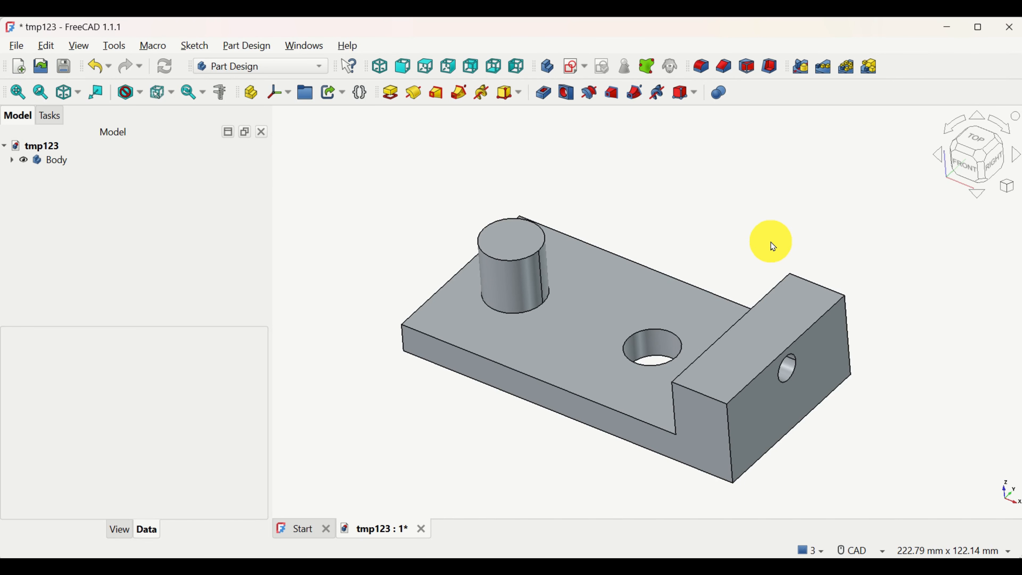
Switch to the TechDraw workbench and insert a page from the ISO template A3_Landscape_ISO5457_minimal.svg
{"action": "middle_click_drag", "start_coordinate": [773, 247], "coordinate": [775, 272]}
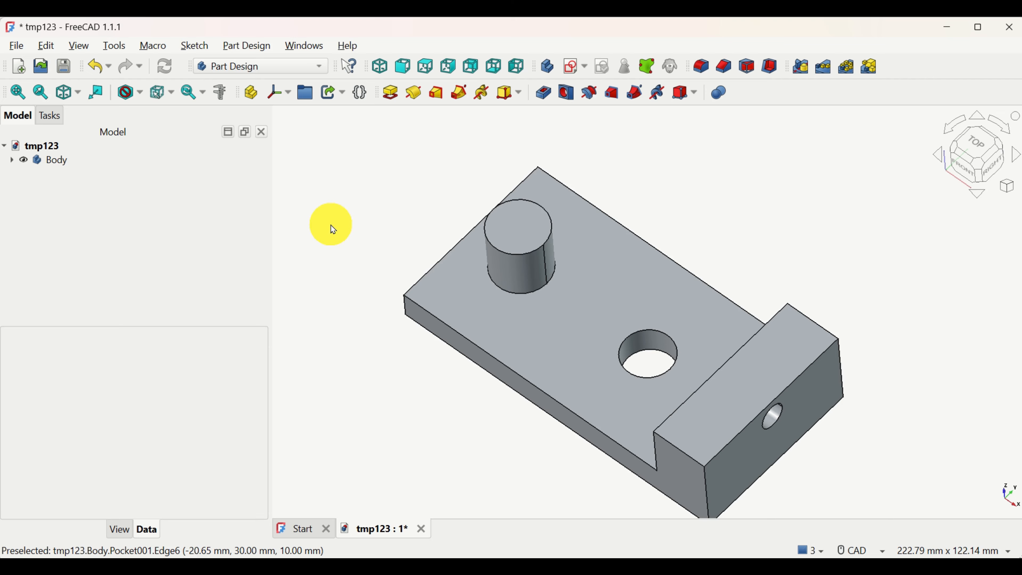
{"action": "left_click", "coordinate": [323, 71]}
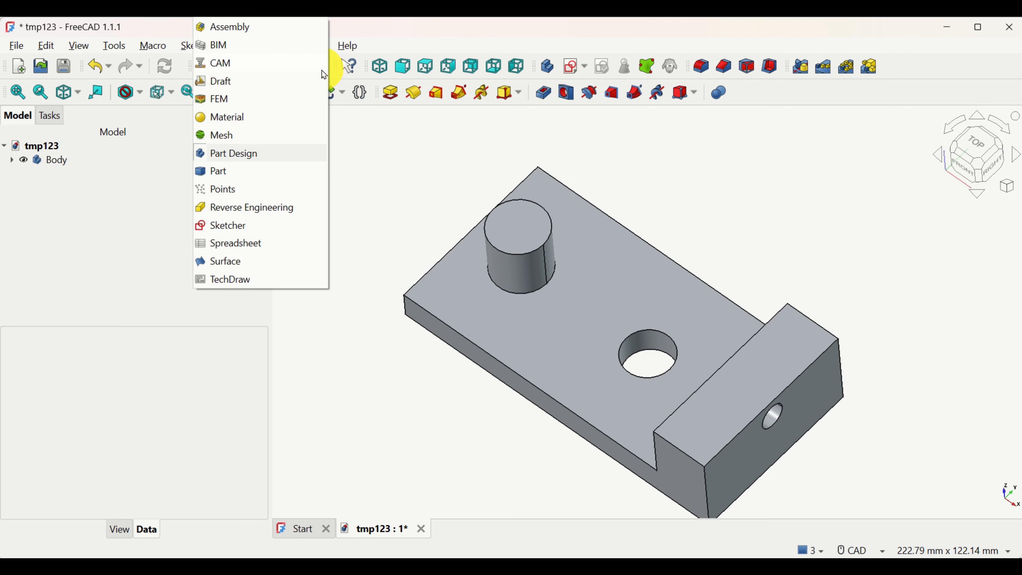
{"action": "left_click", "coordinate": [241, 282]}
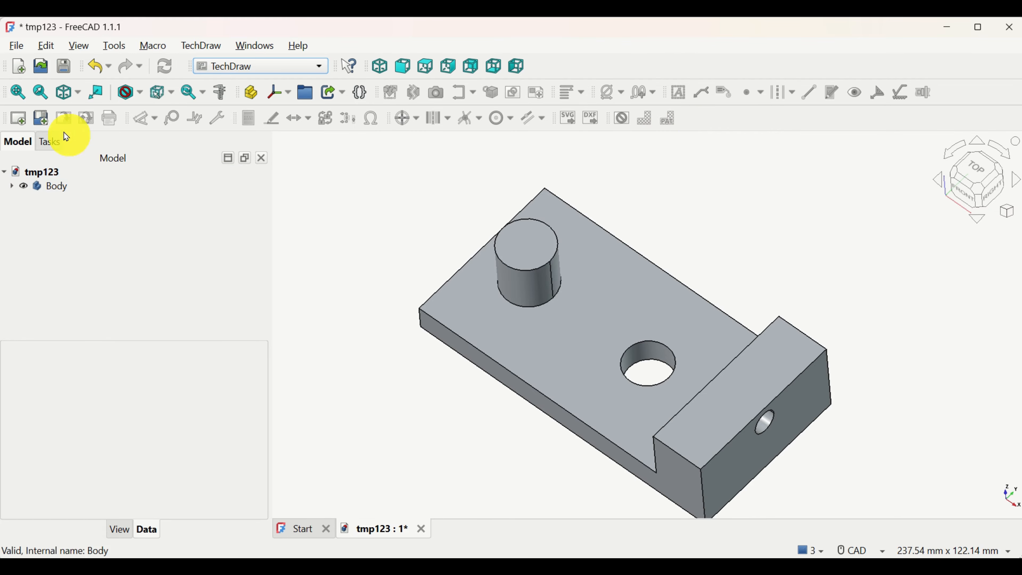
{"action": "left_click", "coordinate": [44, 127]}
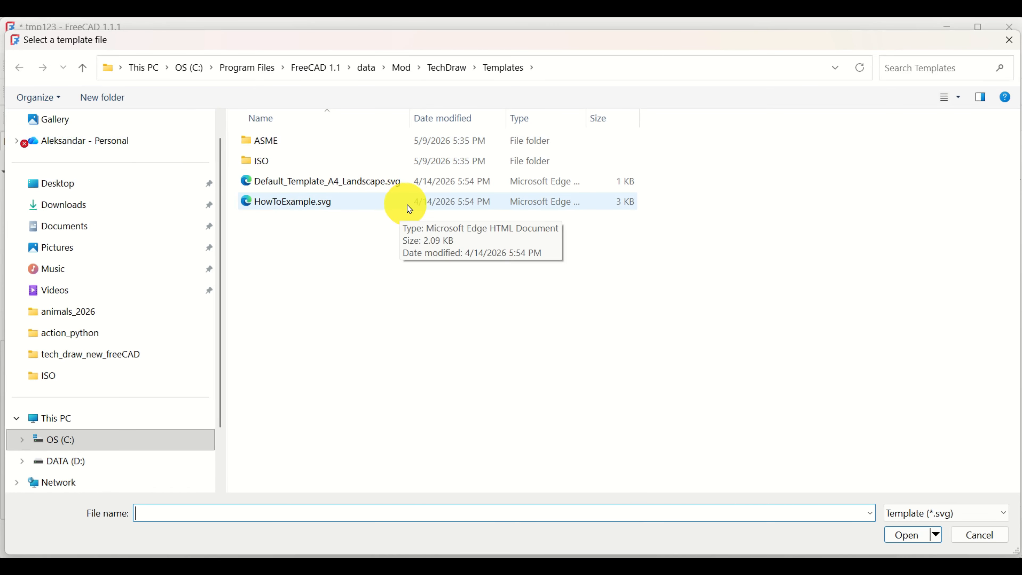
{"action": "double_click", "coordinate": [308, 167]}
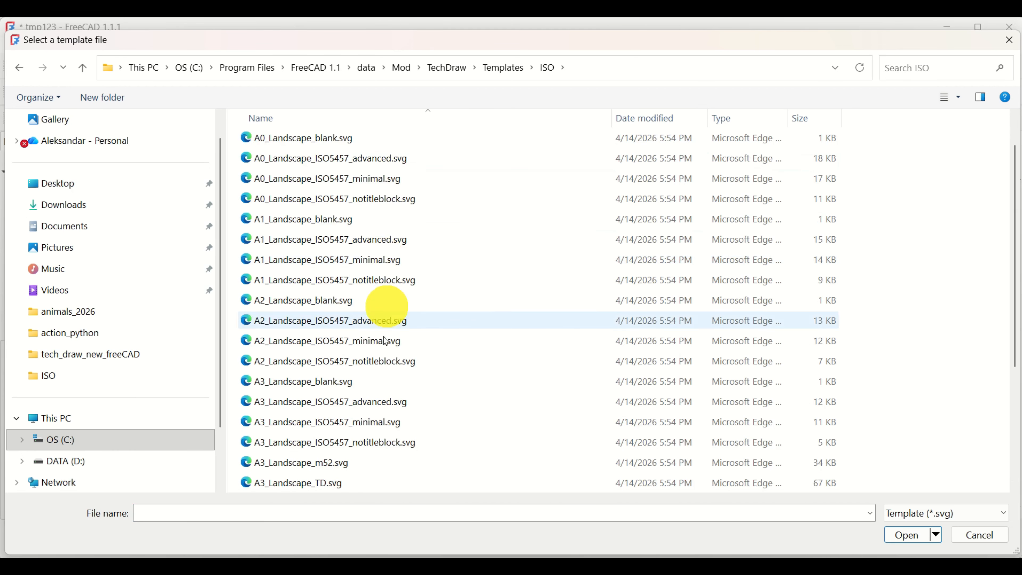
{"action": "left_click", "coordinate": [392, 428]}
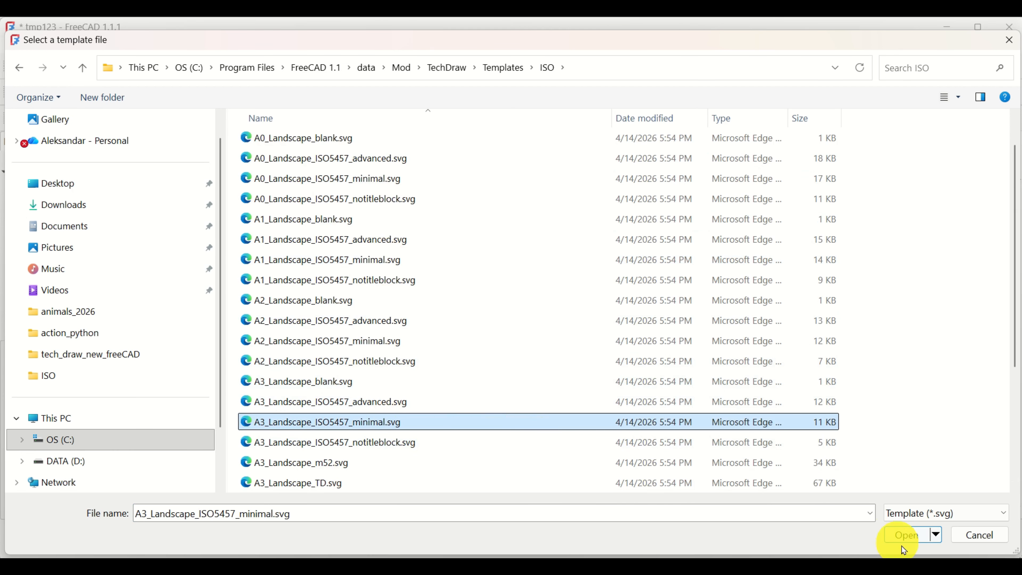
{"action": "left_click", "coordinate": [906, 535]}
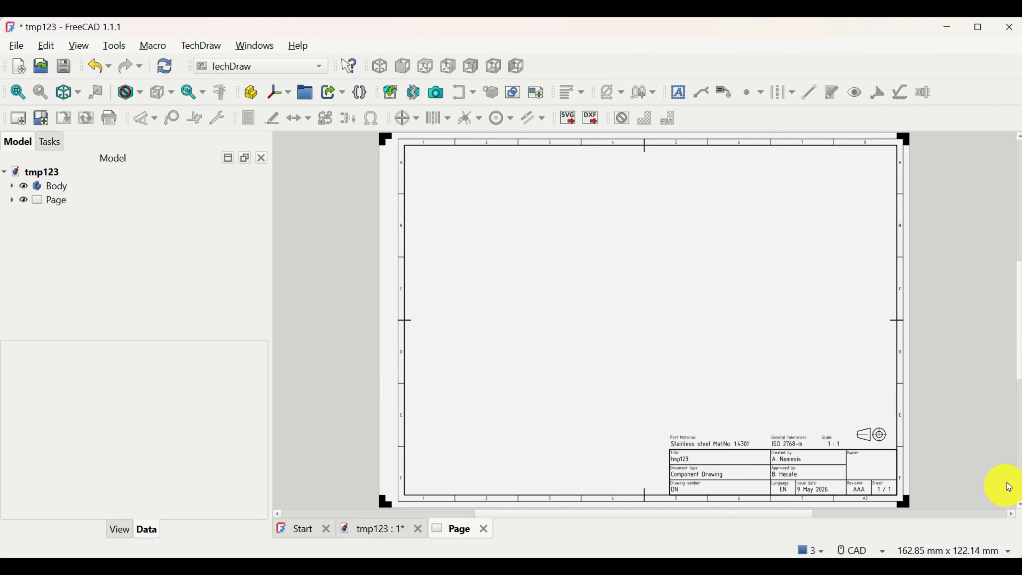
In the sheet's title block, set the title to "My drawing" and enter the creator's name in the Created by field
{"action": "mouse_move", "coordinate": [990, 457]}
{"action": "middle_mouse_down"}
{"action": "mouse_move", "coordinate": [844, 388]}
{"action": "mouse_move", "coordinate": [792, 388]}
{"action": "middle_mouse_up"}
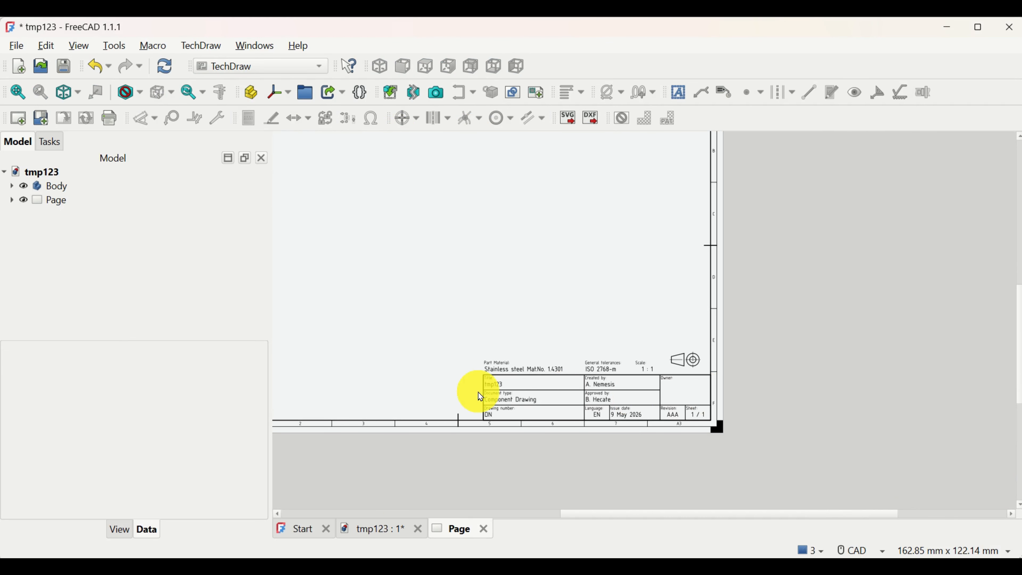
{"action": "scroll", "coordinate": [541, 407], "scroll_direction": "up", "scroll_amount": 1}
{"action": "scroll", "coordinate": [541, 406], "scroll_direction": "up", "scroll_amount": 3}
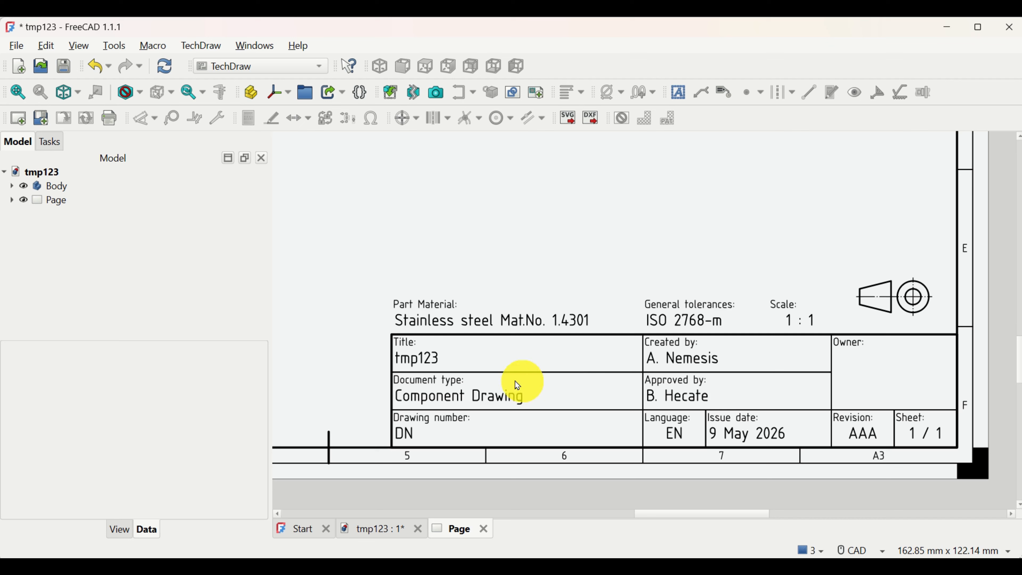
{"action": "left_click", "coordinate": [426, 363]}
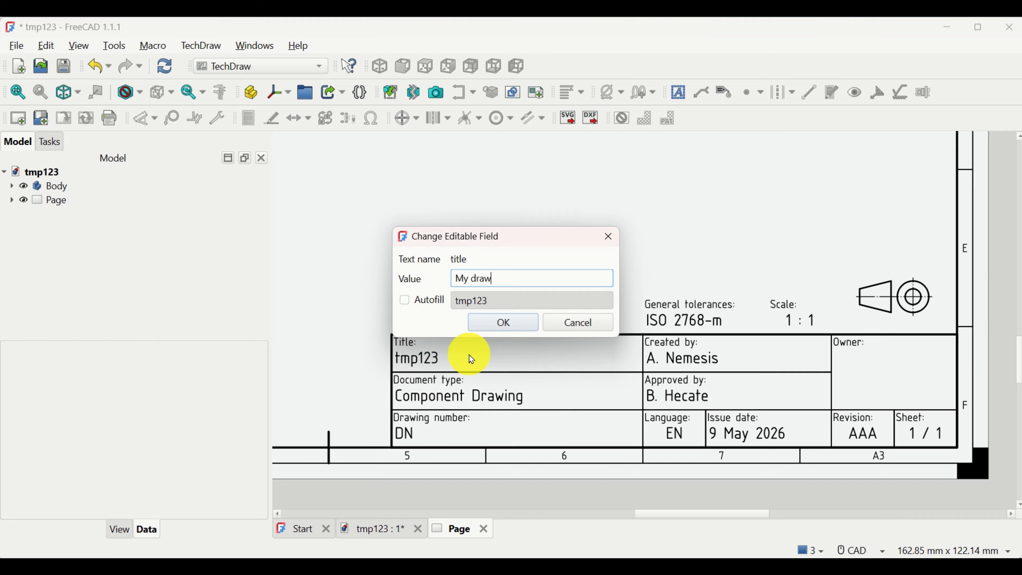
{"action": "left_click", "coordinate": [503, 327]}
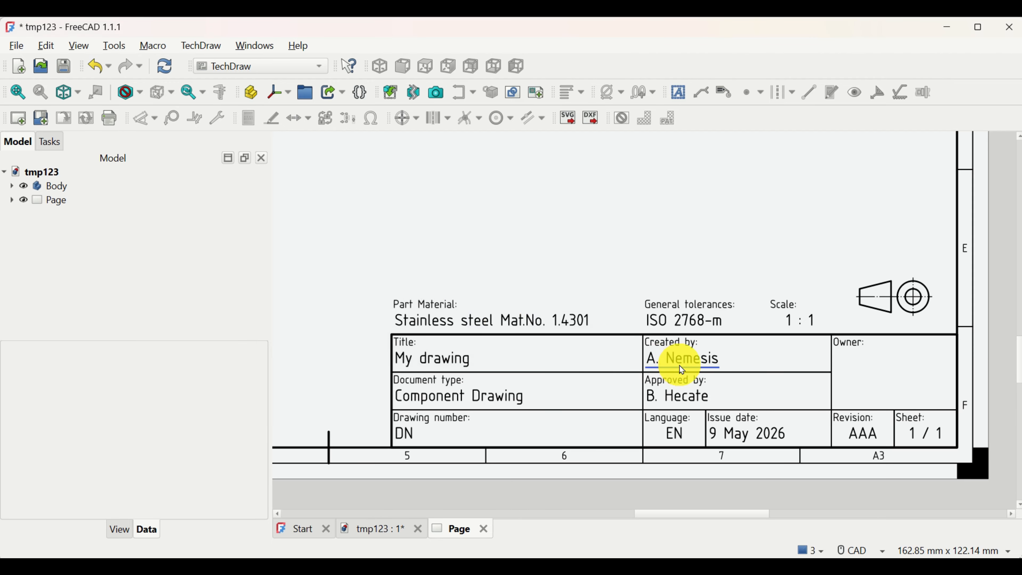
{"action": "left_click", "coordinate": [679, 365]}
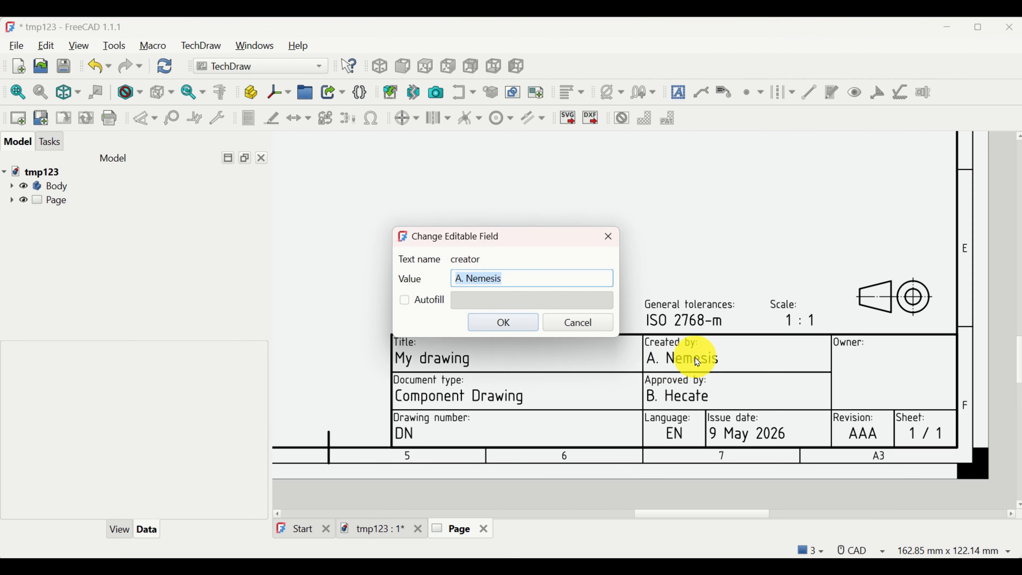
{"action": "type", "text": "Jp"}
{"action": "left_click", "coordinate": [510, 325]}
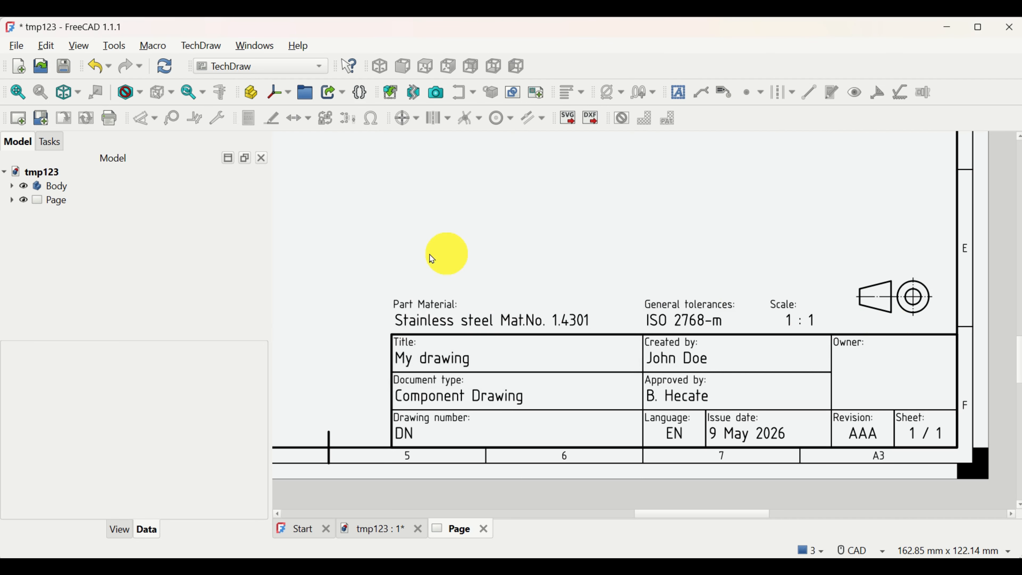
Look over the whole drawing sheet and the body's 3D model, ending on the page
{"action": "scroll", "coordinate": [603, 402], "scroll_direction": "down", "scroll_amount": 1}
{"action": "scroll", "coordinate": [588, 405], "scroll_direction": "down", "scroll_amount": 6}
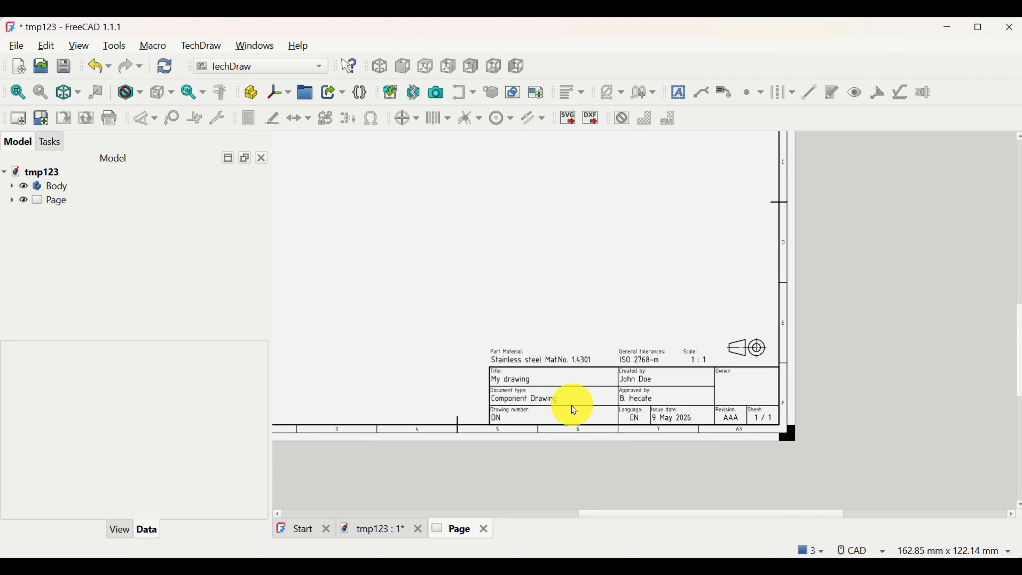
{"action": "scroll", "coordinate": [559, 346], "scroll_direction": "up", "scroll_amount": 2}
{"action": "scroll", "coordinate": [567, 345], "scroll_direction": "down", "scroll_amount": 1}
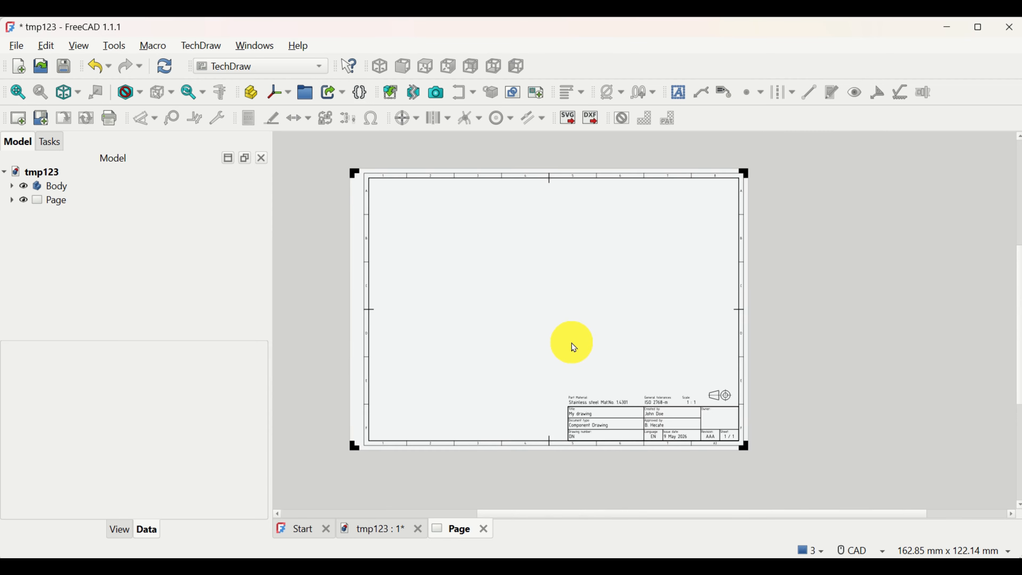
{"action": "middle_click_drag", "start_coordinate": [572, 345], "coordinate": [604, 347]}
{"action": "scroll", "coordinate": [604, 347], "scroll_direction": "up", "scroll_amount": 1}
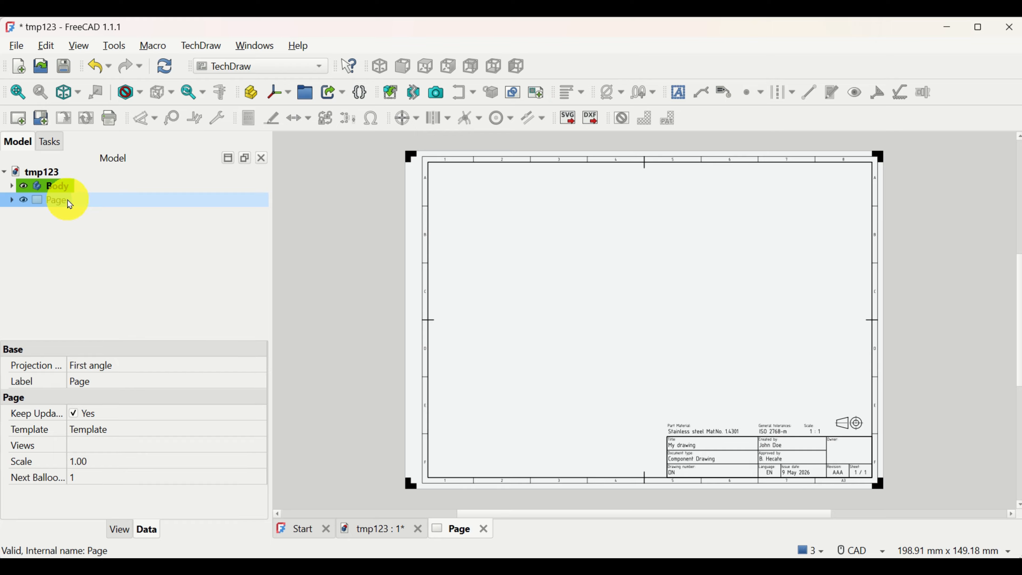
{"action": "double_click", "coordinate": [91, 186]}
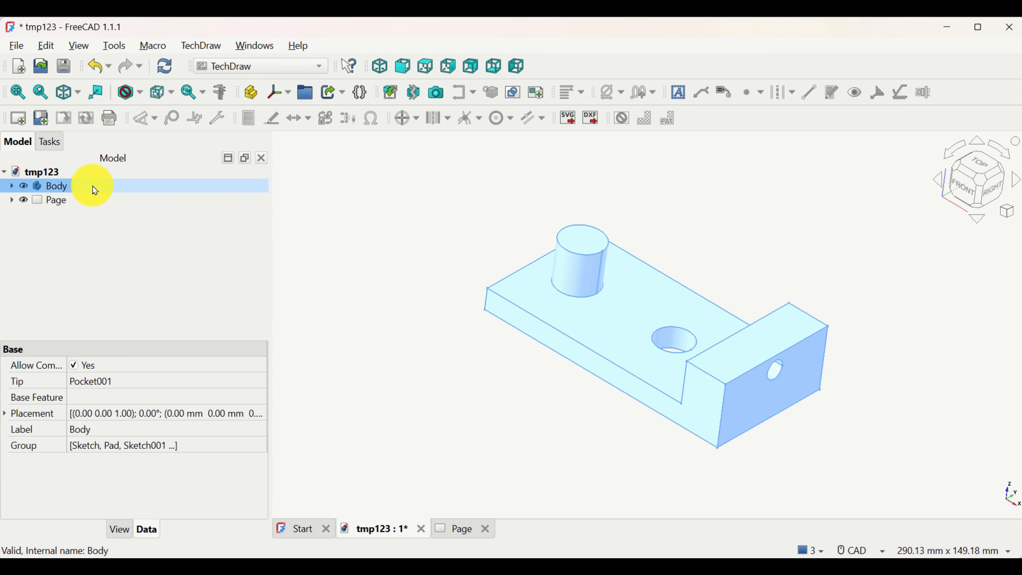
{"action": "middle_click_drag", "start_coordinate": [662, 221], "coordinate": [632, 262]}
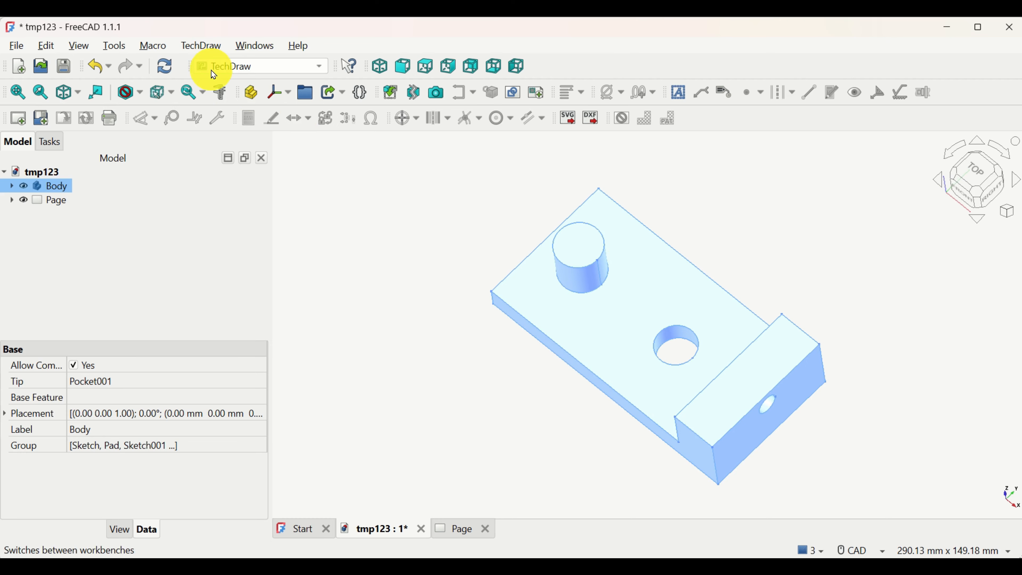
{"action": "double_click", "coordinate": [57, 199]}
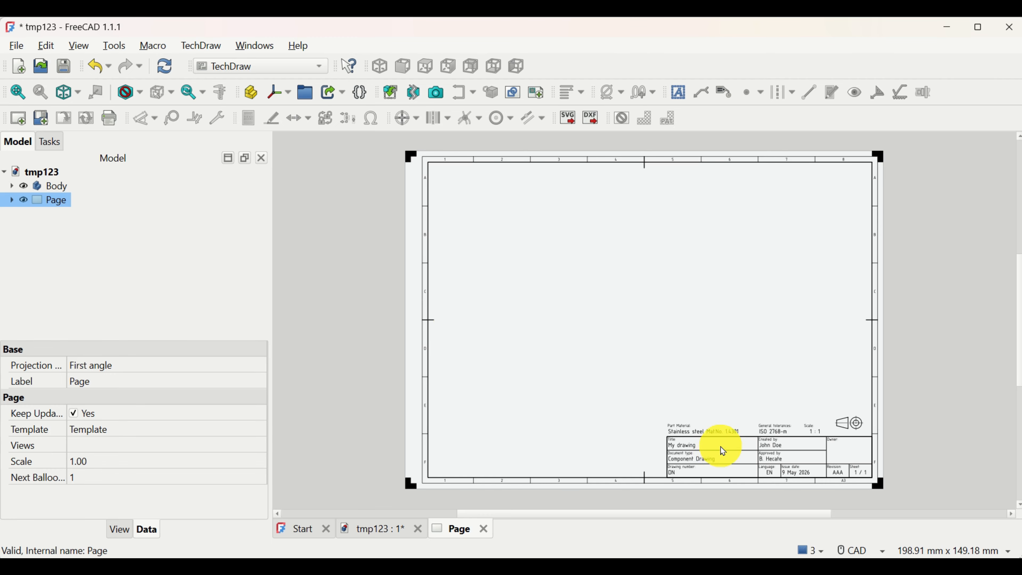
Select the body, return to the TechDraw workbench and insert its front view on the page with top and left secondary projections
{"action": "double_click", "coordinate": [71, 187]}
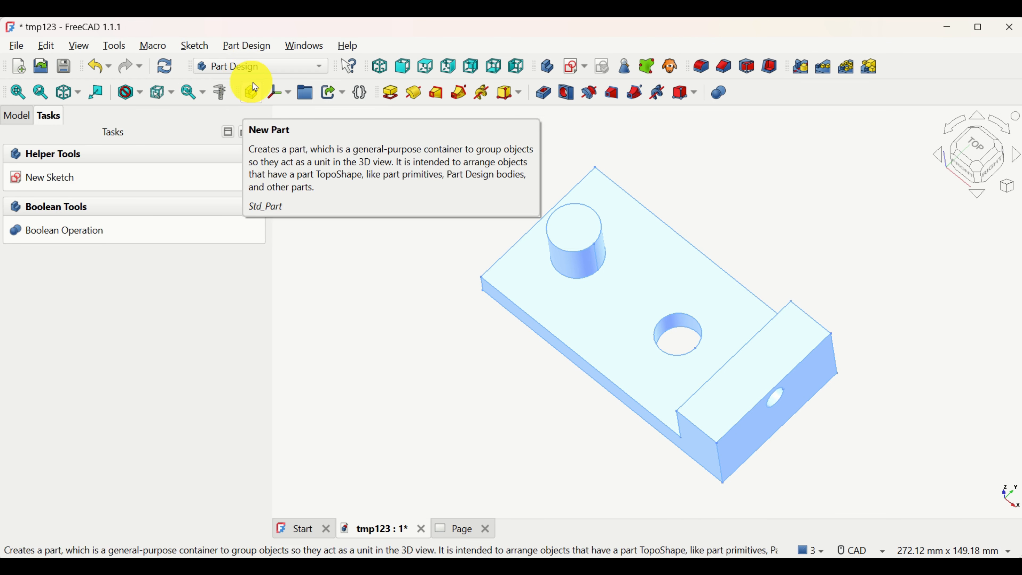
{"action": "left_click", "coordinate": [286, 70]}
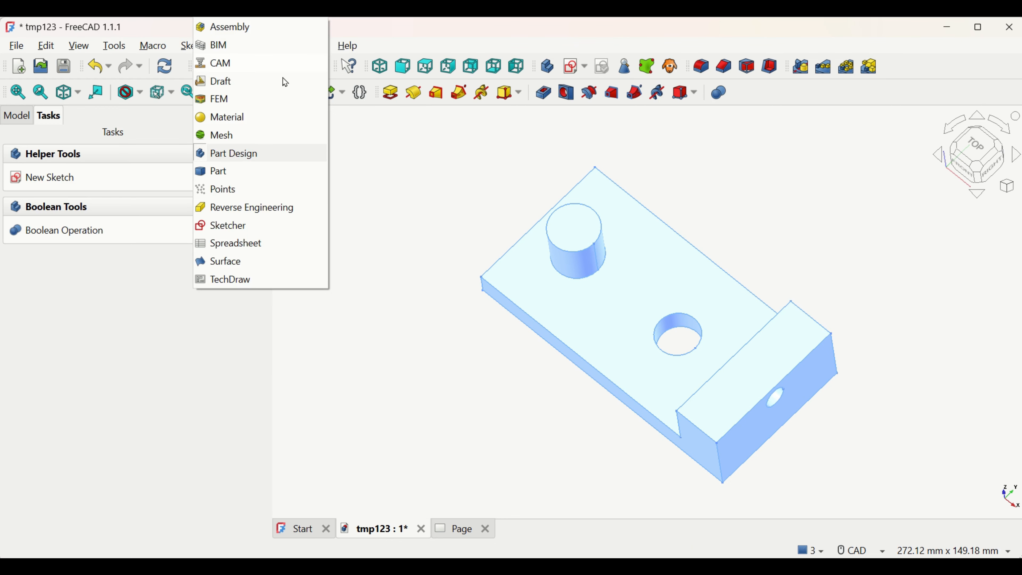
{"action": "left_click", "coordinate": [246, 280]}
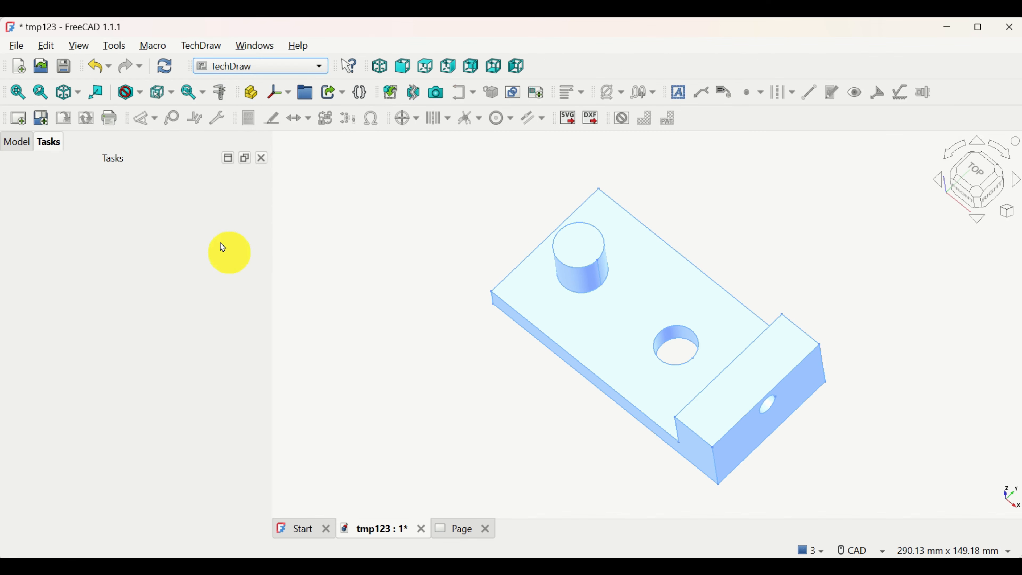
{"action": "left_click", "coordinate": [17, 141]}
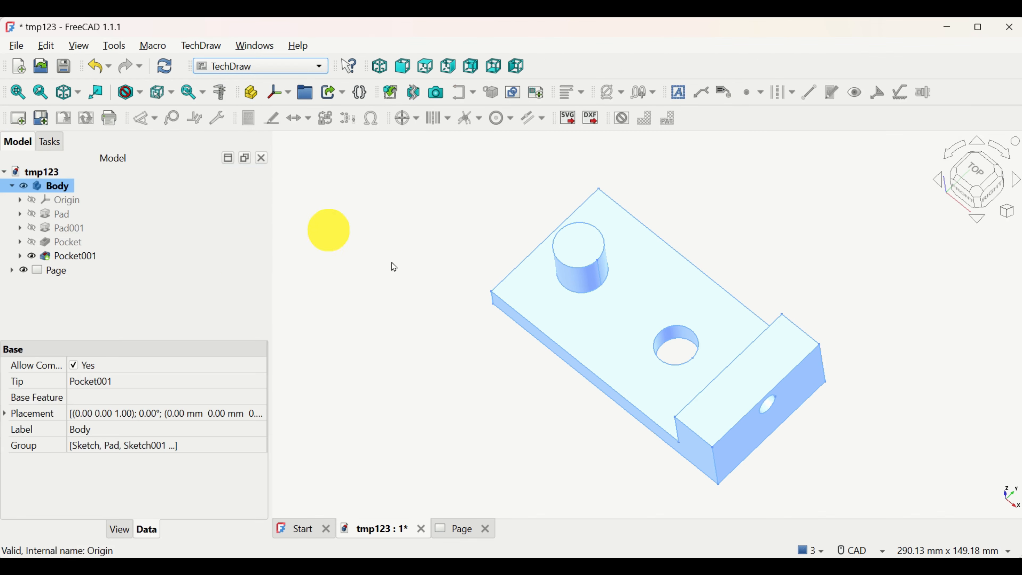
{"action": "mouse_move", "coordinate": [472, 361]}
{"action": "middle_mouse_down"}
{"action": "mouse_move", "coordinate": [520, 354]}
{"action": "mouse_move", "coordinate": [537, 311]}
{"action": "mouse_move", "coordinate": [470, 317]}
{"action": "mouse_move", "coordinate": [531, 370]}
{"action": "mouse_move", "coordinate": [486, 349]}
{"action": "middle_mouse_up"}
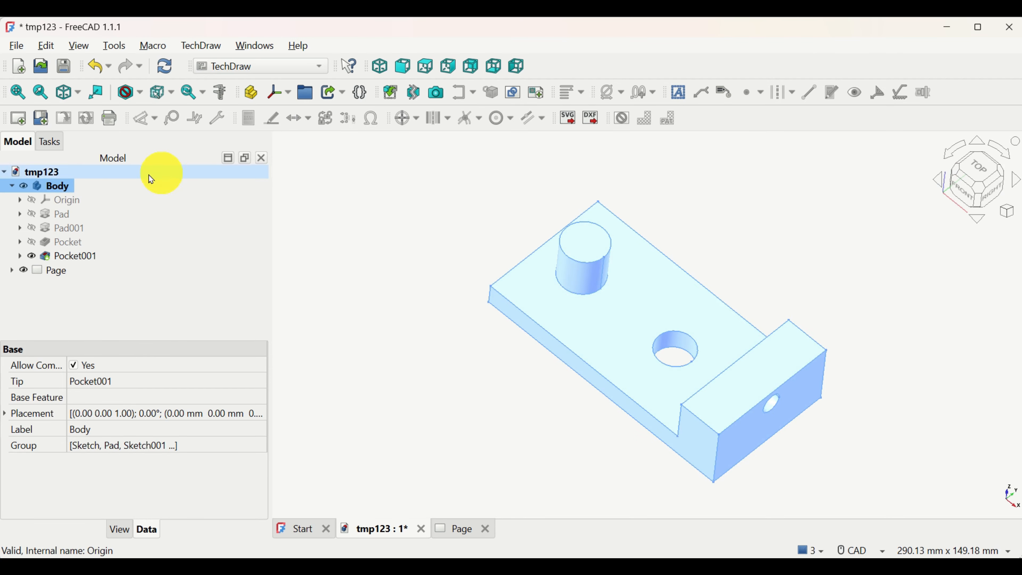
{"action": "left_click", "coordinate": [391, 94]}
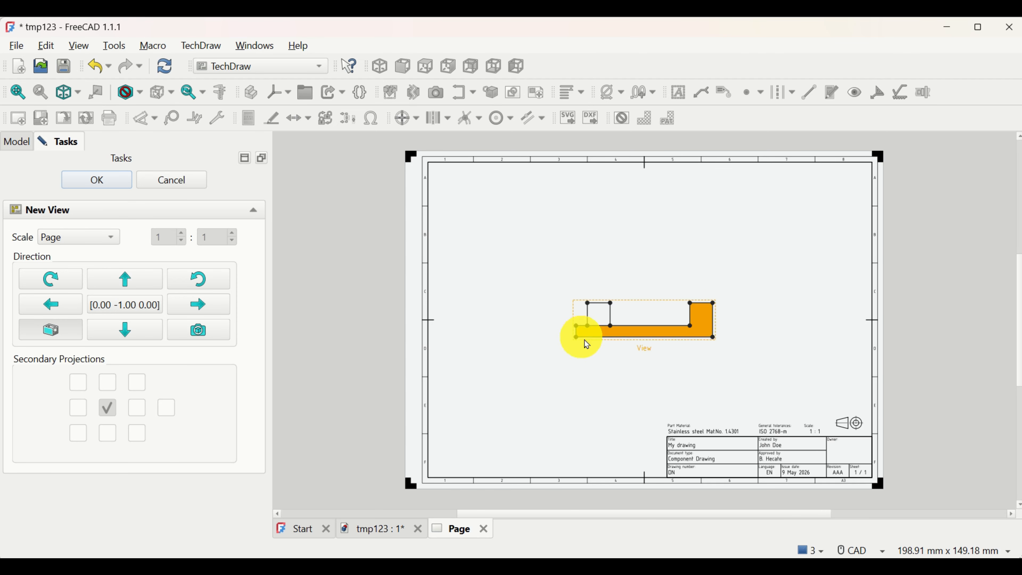
{"action": "left_click", "coordinate": [107, 434]}
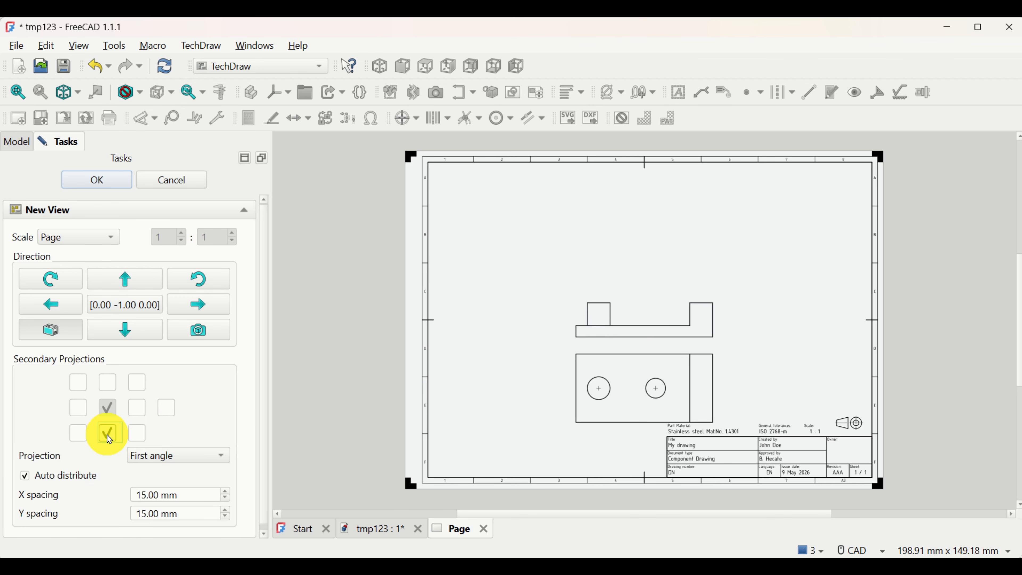
{"action": "left_click", "coordinate": [137, 408]}
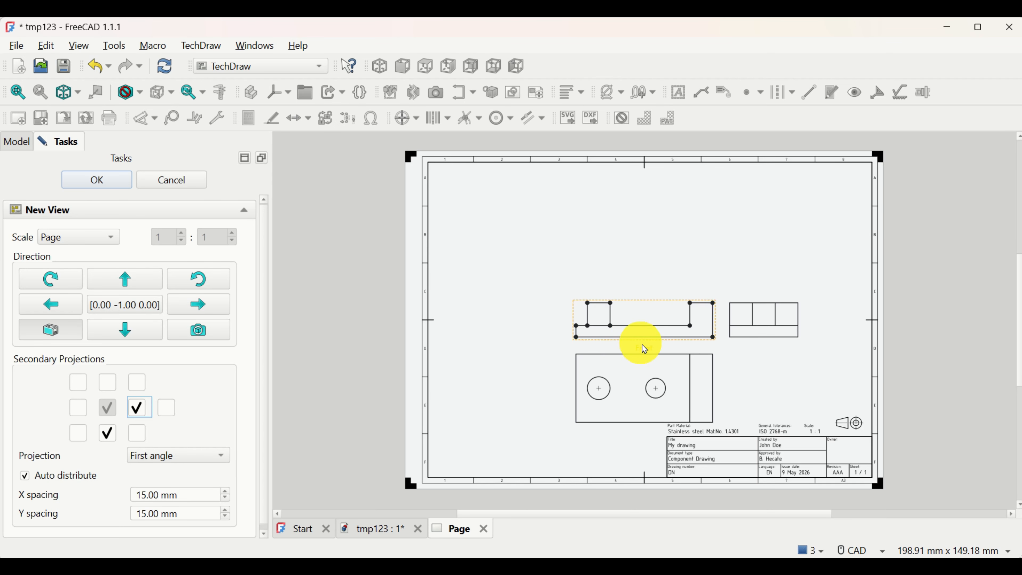
Move the group of front, top and left views into the upper-left area of the sheet
{"action": "scroll", "coordinate": [649, 353], "scroll_direction": "up", "scroll_amount": 2}
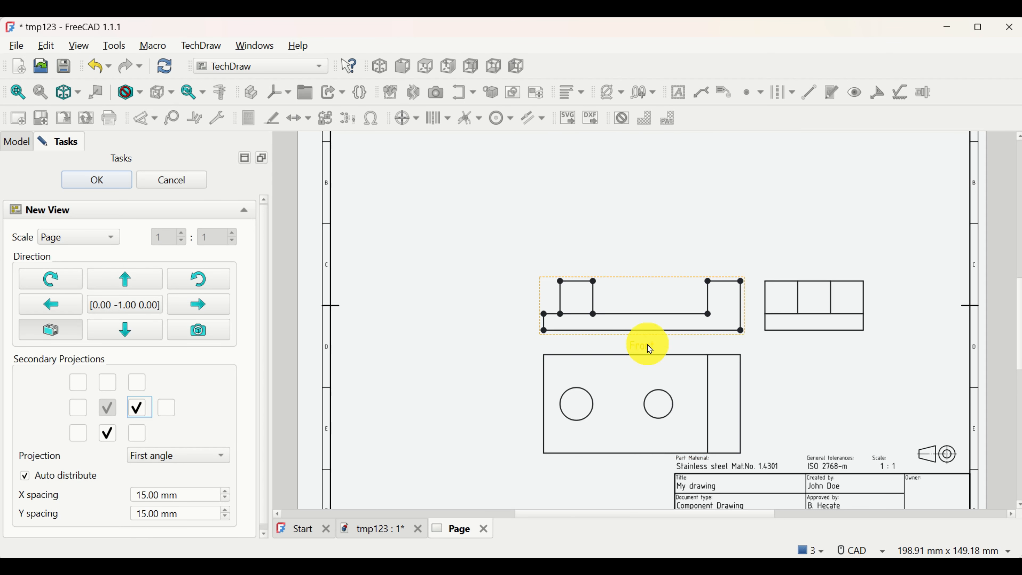
{"action": "left_click_drag", "start_coordinate": [647, 344], "coordinate": [591, 302]}
{"action": "scroll", "coordinate": [499, 230], "scroll_direction": "down", "scroll_amount": 3}
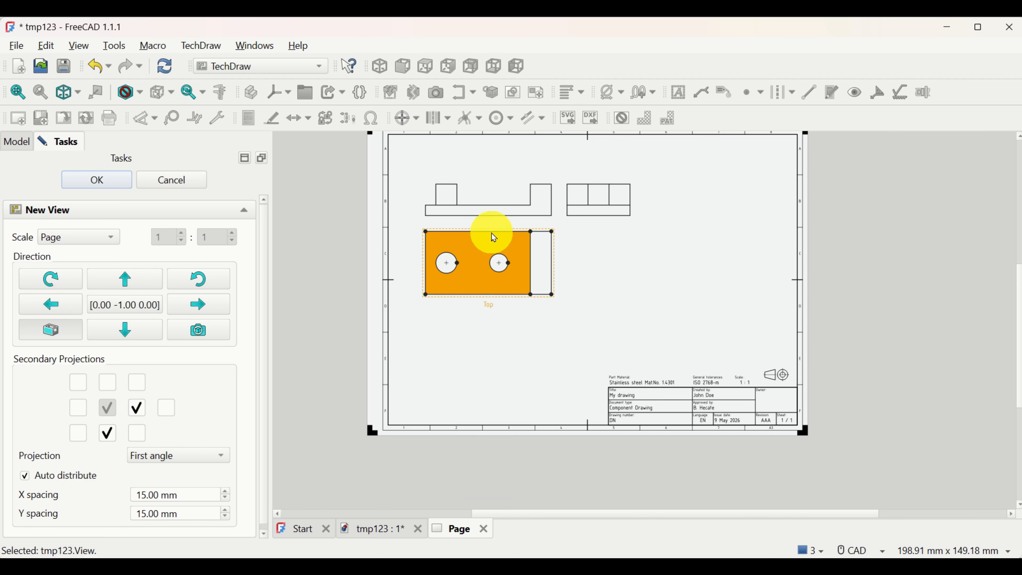
{"action": "scroll", "coordinate": [493, 234], "scroll_direction": "up", "scroll_amount": 2}
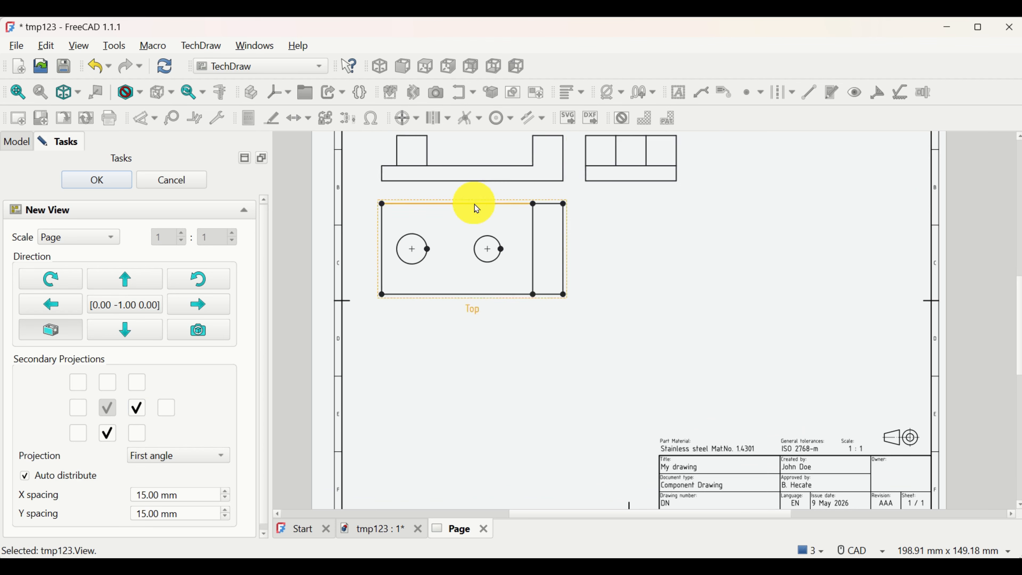
{"action": "scroll", "coordinate": [611, 237], "scroll_direction": "down", "scroll_amount": 3}
{"action": "scroll", "coordinate": [423, 230], "scroll_direction": "up", "scroll_amount": 2}
{"action": "mouse_move", "coordinate": [456, 234]}
{"action": "left_mouse_down"}
{"action": "mouse_move", "coordinate": [445, 222]}
{"action": "mouse_move", "coordinate": [454, 231]}
{"action": "left_mouse_up"}
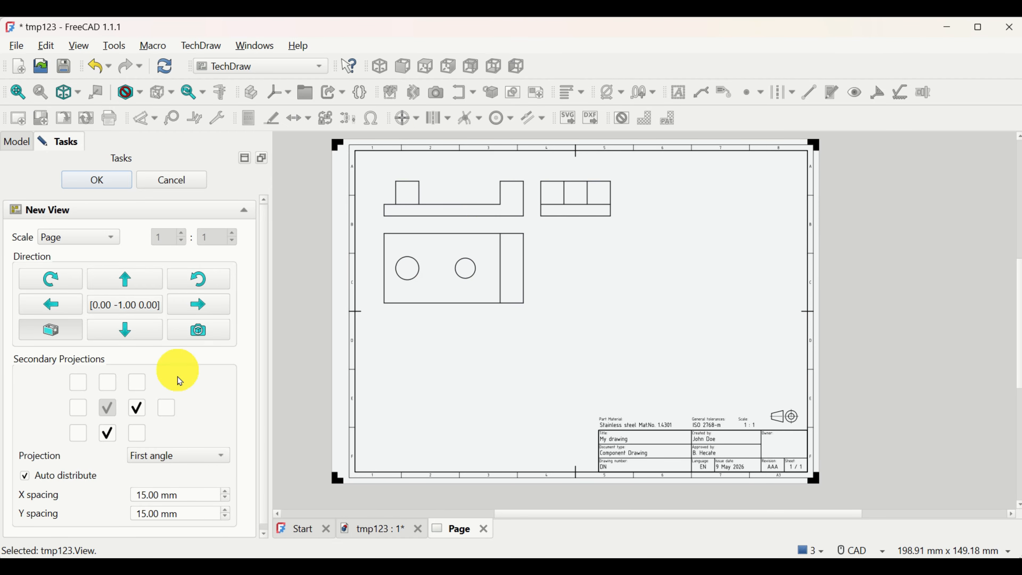
Set both the X and Y spacing between the projected views to 30 mm
{"action": "scroll", "coordinate": [258, 501], "scroll_direction": "down", "scroll_amount": 1}
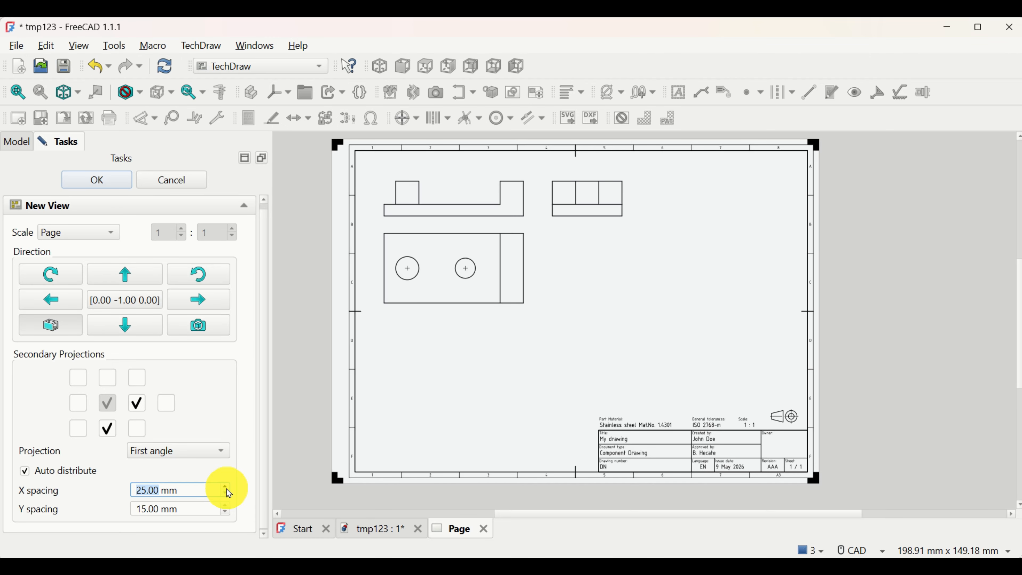
{"action": "left_click", "coordinate": [225, 504]}
{"action": "scroll", "coordinate": [228, 507], "scroll_direction": "up", "scroll_amount": 3}
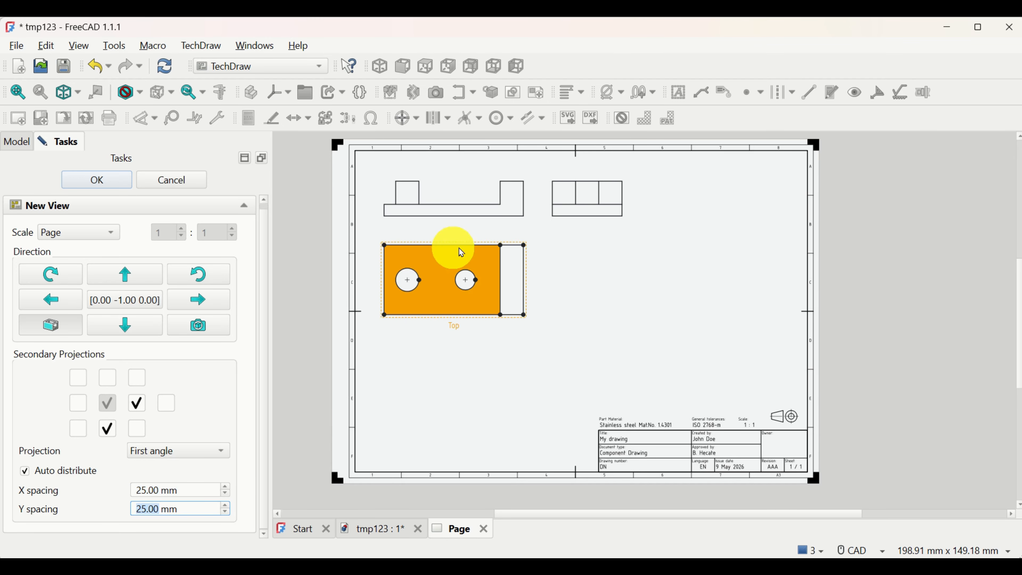
{"action": "left_click", "coordinate": [226, 486]}
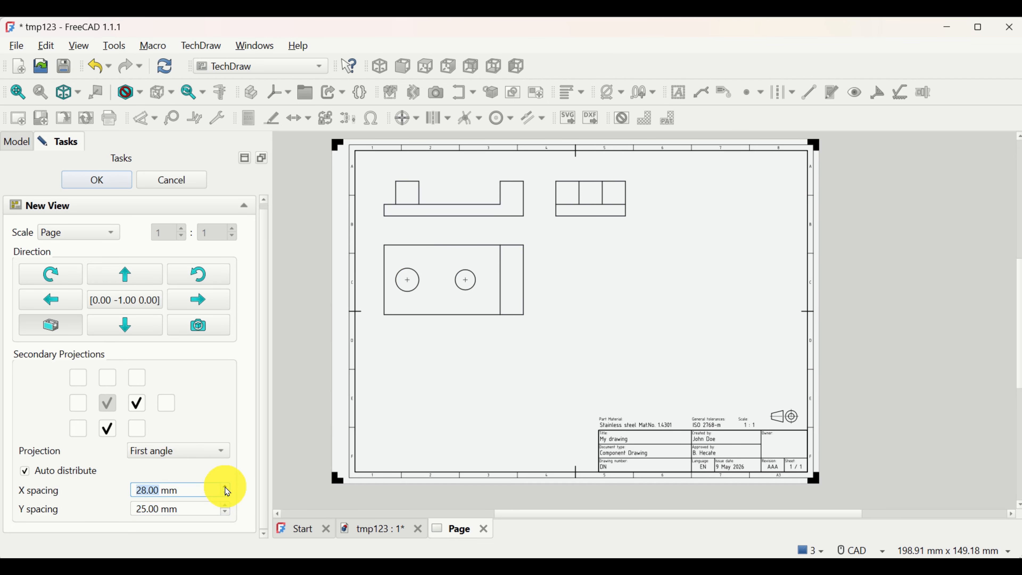
{"action": "left_click", "coordinate": [227, 508]}
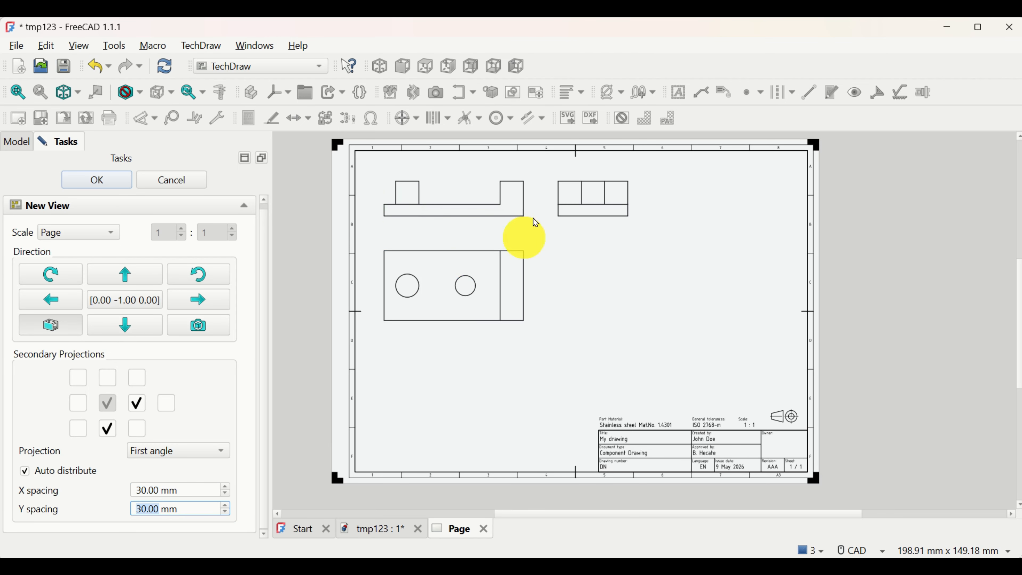
{"action": "left_click", "coordinate": [404, 282]}
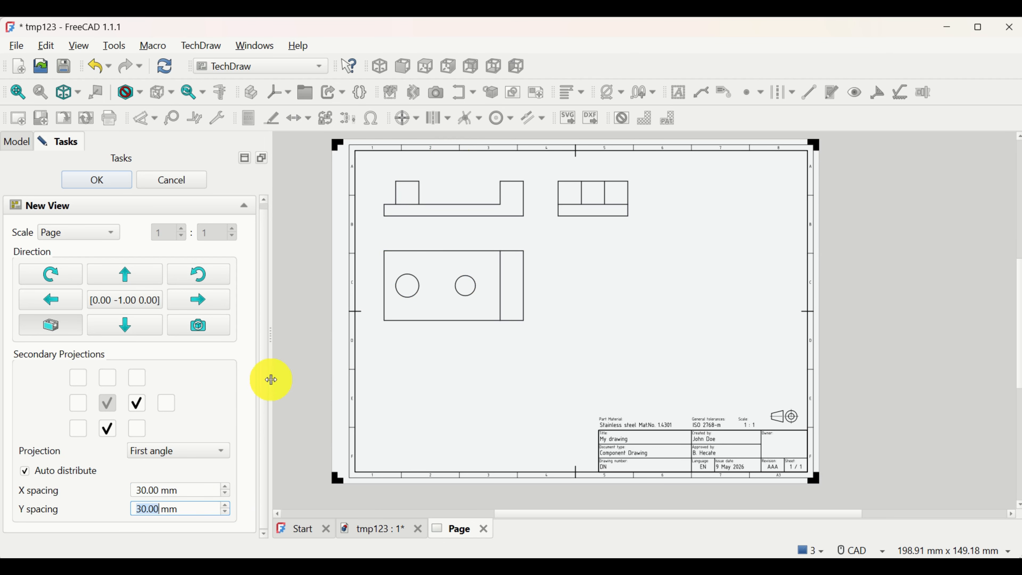
Switch the projection group's scale to Custom, try a larger scale and return it to 1 : 1
{"action": "left_click_drag", "start_coordinate": [267, 440], "coordinate": [266, 432]}
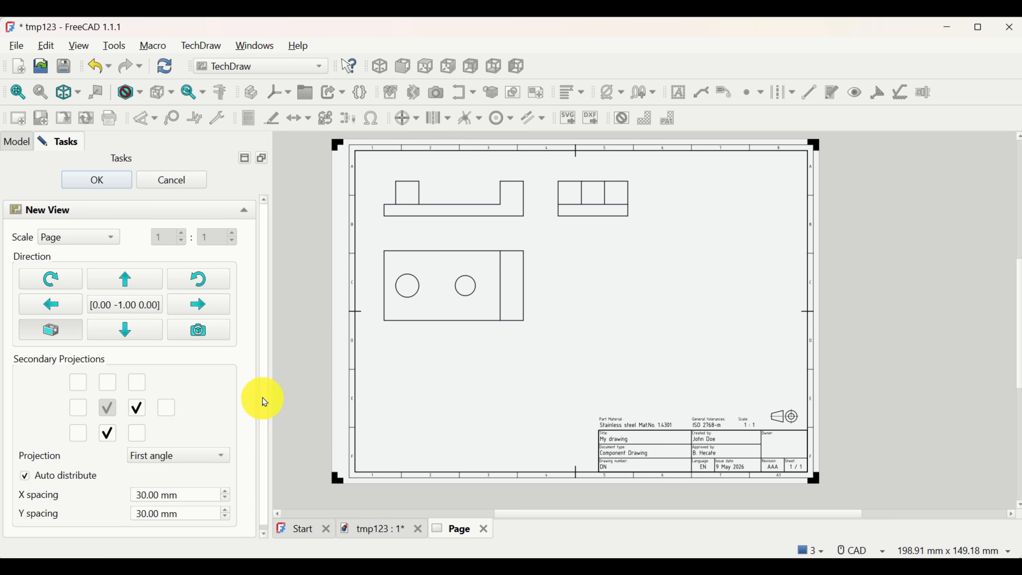
{"action": "left_click", "coordinate": [116, 239]}
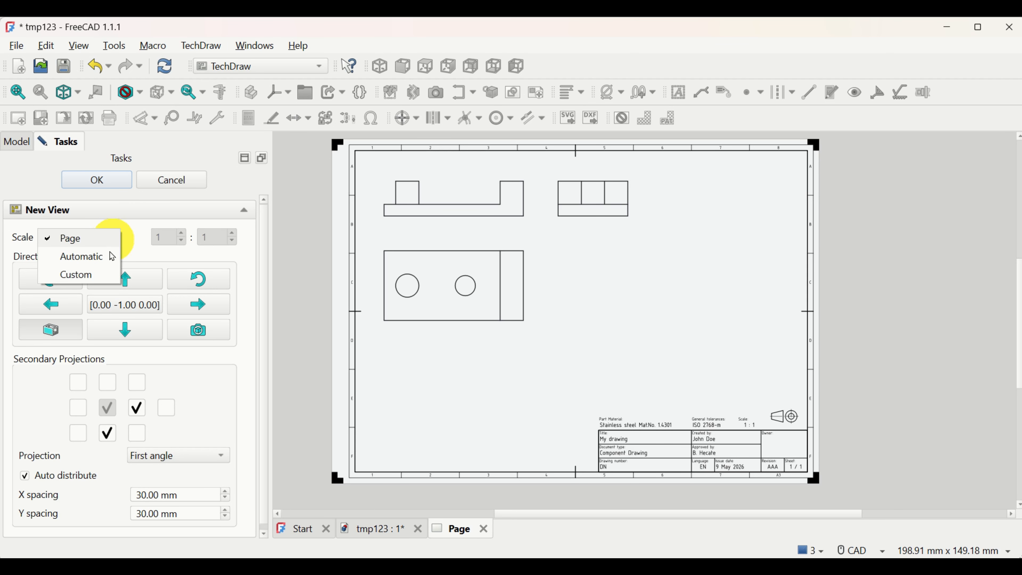
{"action": "left_click", "coordinate": [92, 276]}
{"action": "left_click", "coordinate": [180, 235]}
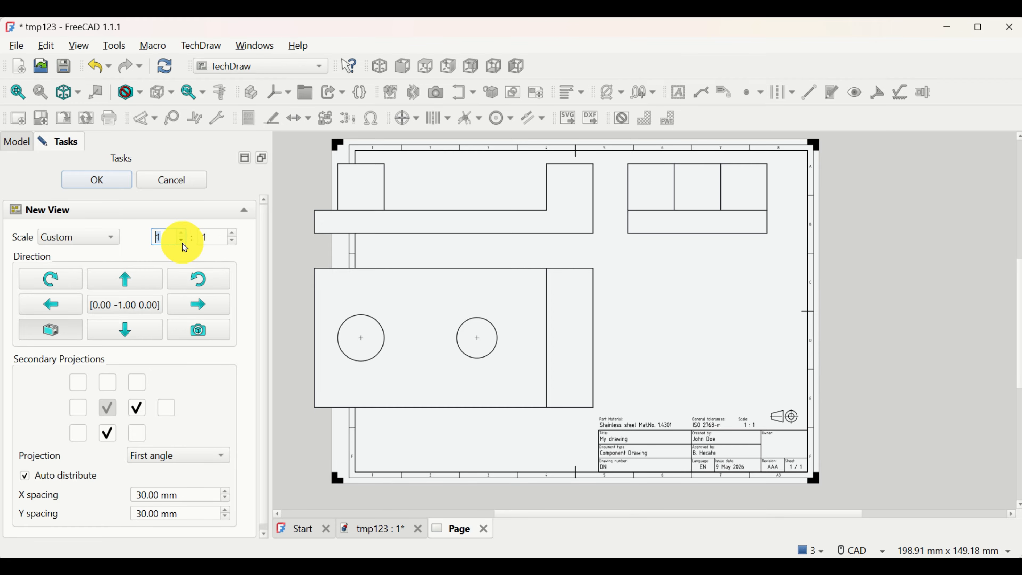
{"action": "left_click", "coordinate": [460, 213]}
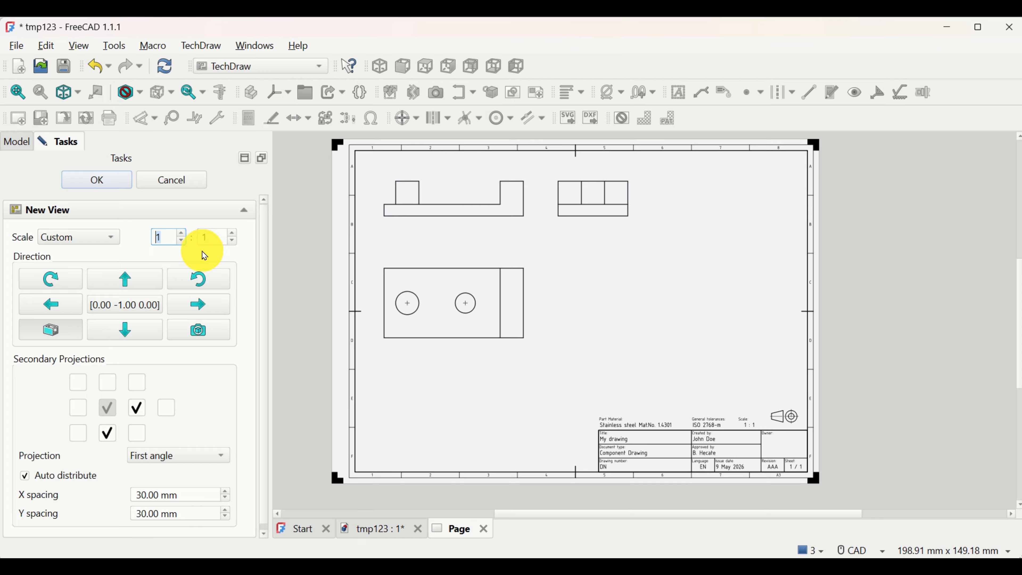
Add the front-top-left isometric projection to the view group and accept the new views
{"action": "scroll", "coordinate": [264, 286], "scroll_direction": "down", "scroll_amount": 1}
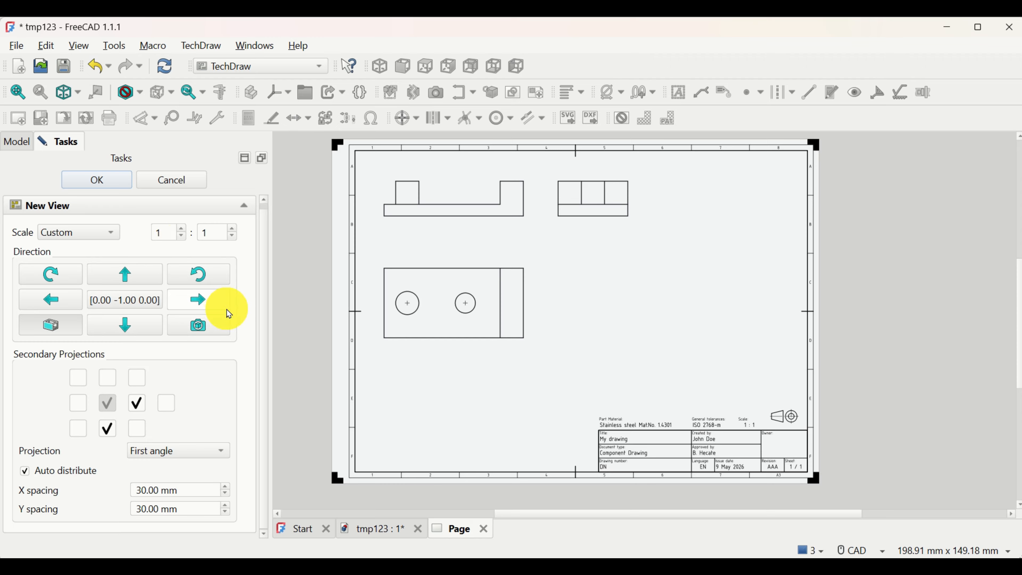
{"action": "left_click", "coordinate": [141, 432]}
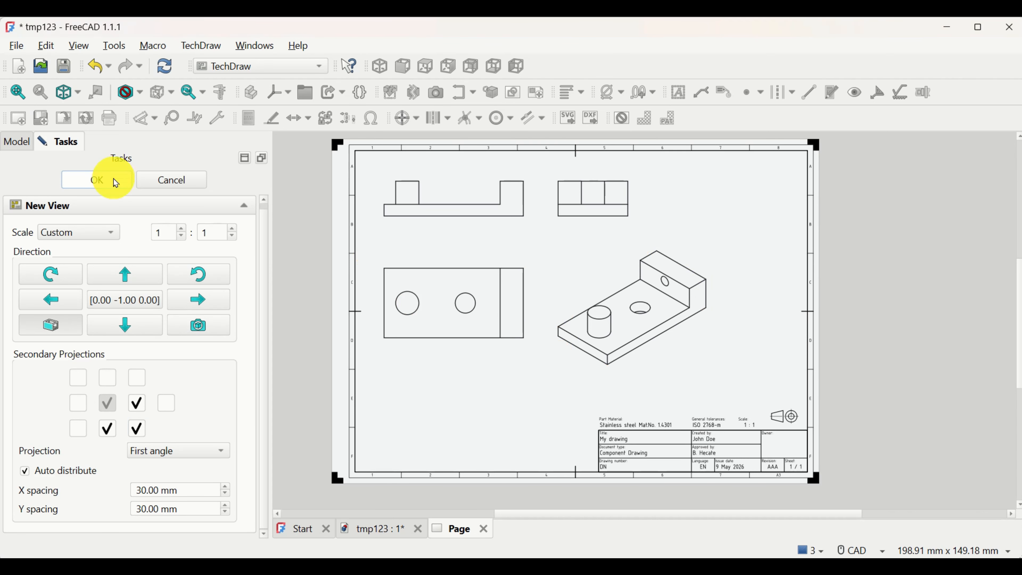
{"action": "left_click", "coordinate": [113, 189]}
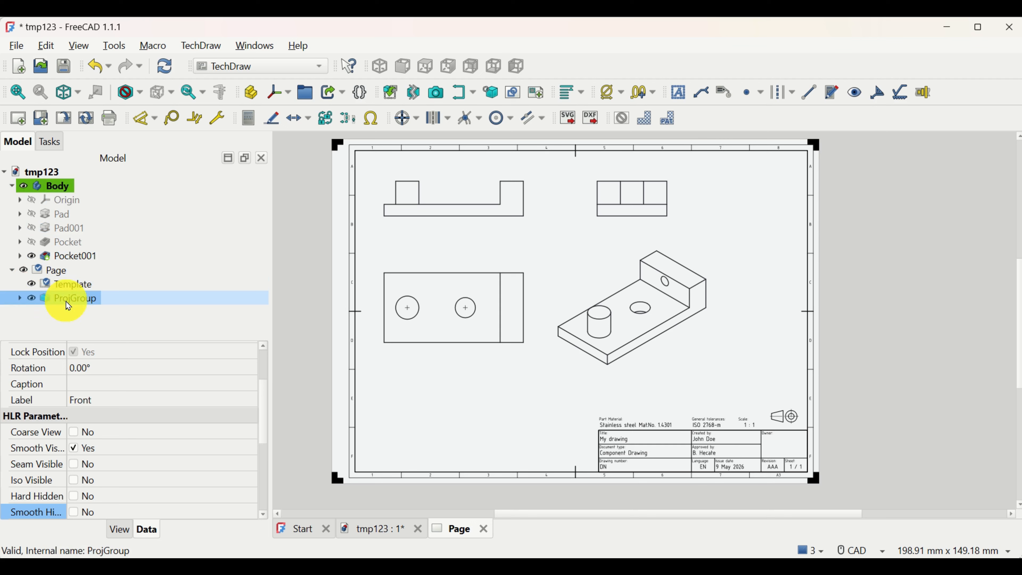
Examine the views contained in the projection group: Front, Top, Left and FrontTopLeft
{"action": "left_click", "coordinate": [71, 306]}
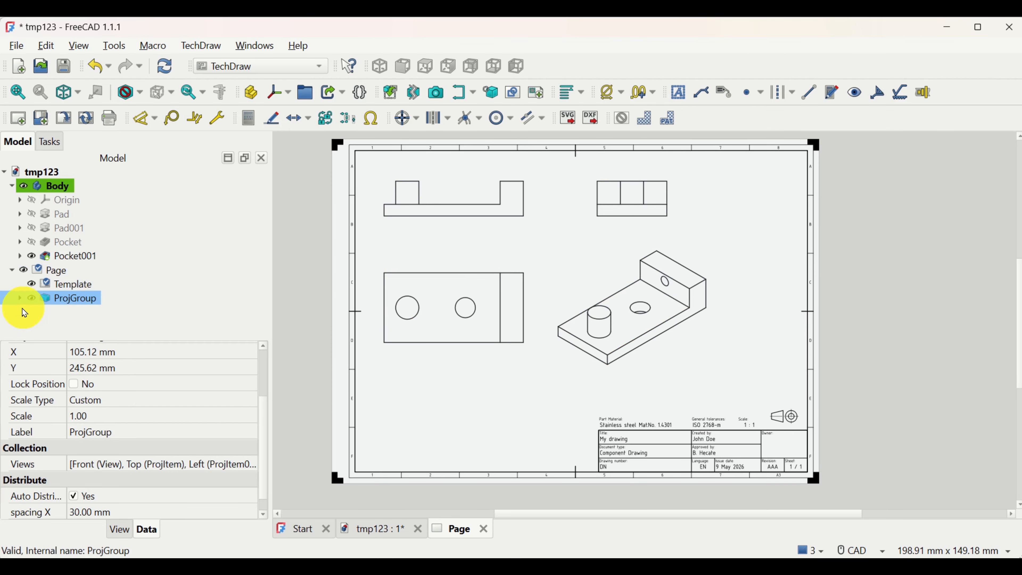
{"action": "left_click", "coordinate": [20, 297]}
{"action": "scroll", "coordinate": [262, 330], "scroll_direction": "down", "scroll_amount": 1}
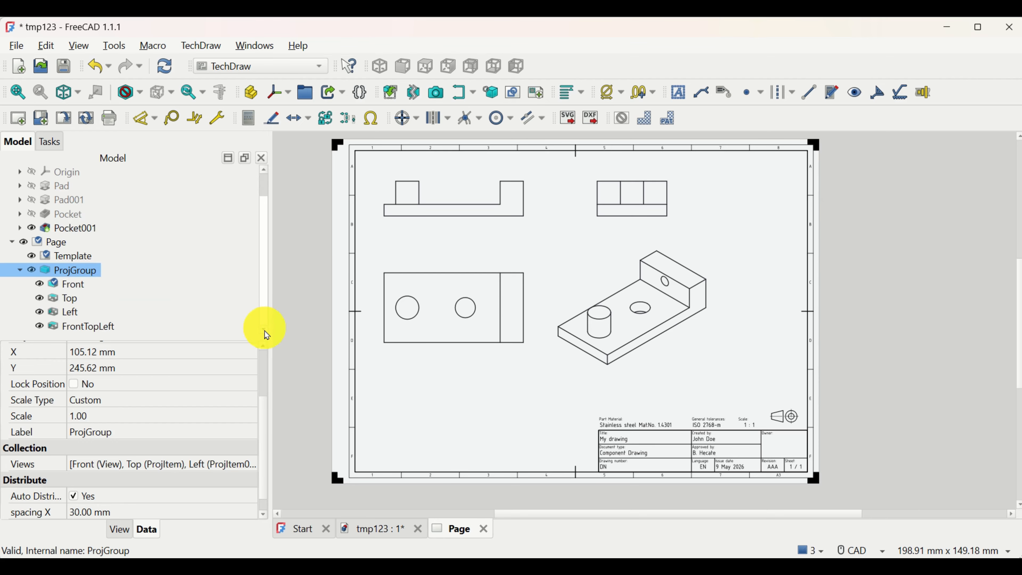
{"action": "left_click", "coordinate": [75, 286]}
{"action": "left_click", "coordinate": [82, 300]}
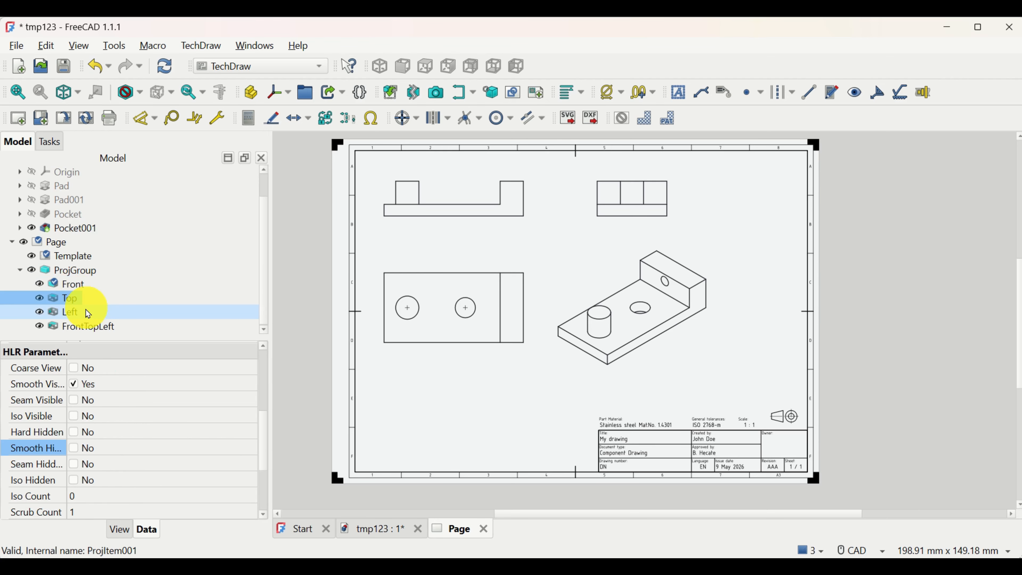
{"action": "left_click", "coordinate": [100, 328]}
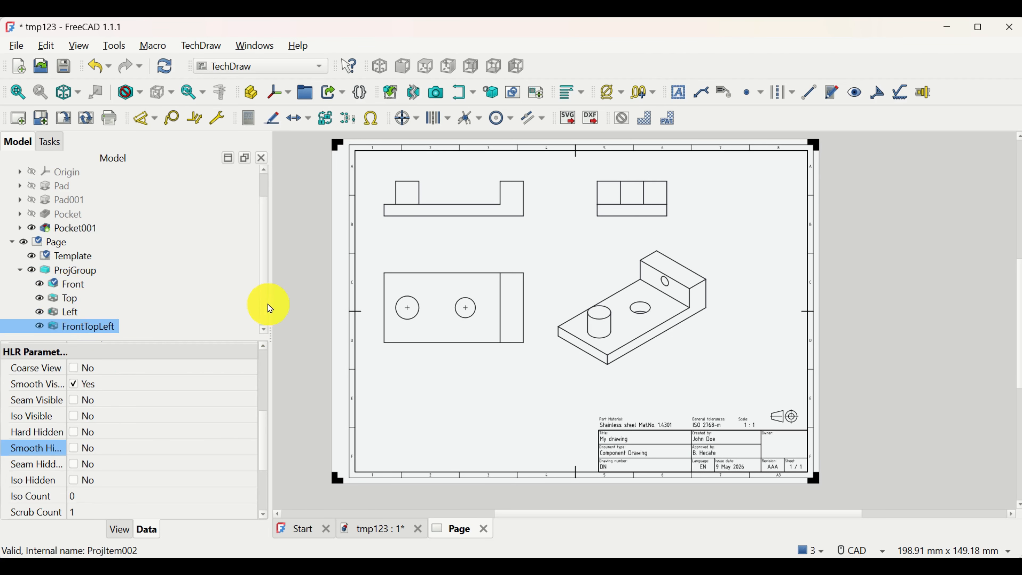
{"action": "scroll", "coordinate": [266, 297], "scroll_direction": "up", "scroll_amount": 1}
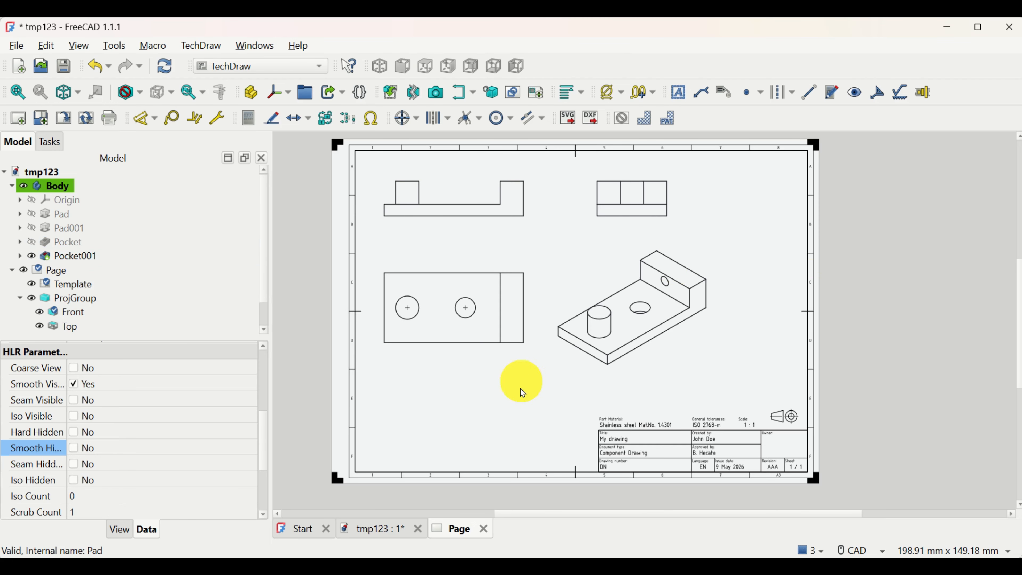
Show the body's 3D model, clear the selection and orient it obliquely with the cylinder and both holes in view
{"action": "left_click", "coordinate": [63, 186]}
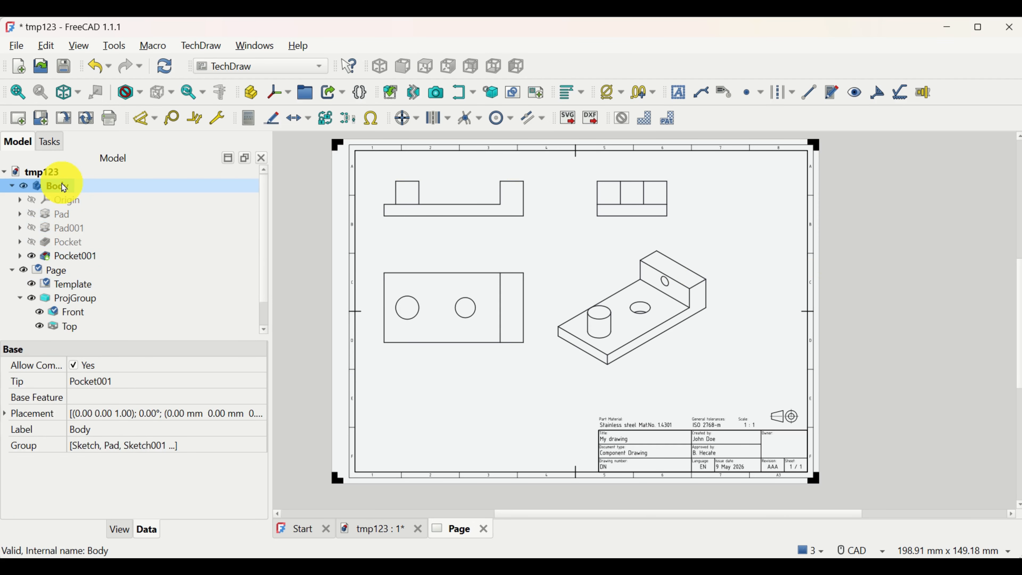
{"action": "double_click", "coordinate": [63, 186]}
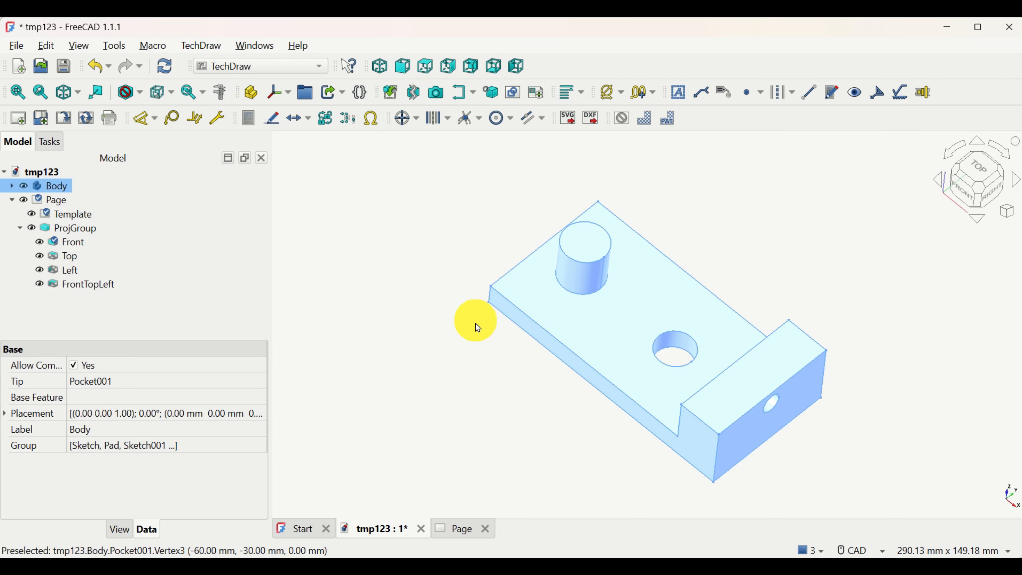
{"action": "middle_click_drag", "start_coordinate": [474, 325], "coordinate": [449, 331]}
{"action": "left_click", "coordinate": [354, 360]}
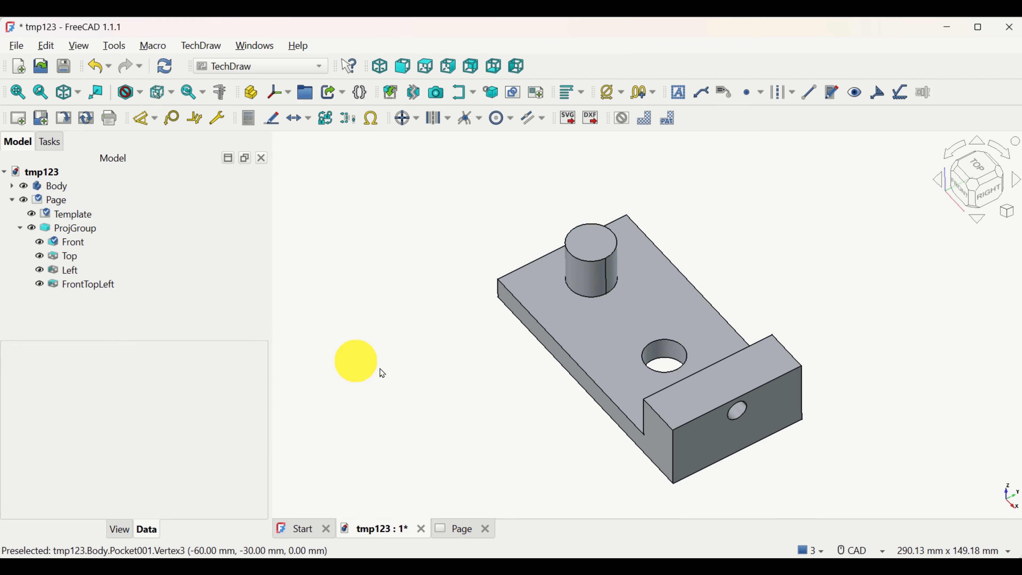
{"action": "scroll", "coordinate": [474, 386], "scroll_direction": "up", "scroll_amount": 2}
{"action": "scroll", "coordinate": [443, 372], "scroll_direction": "down", "scroll_amount": 1}
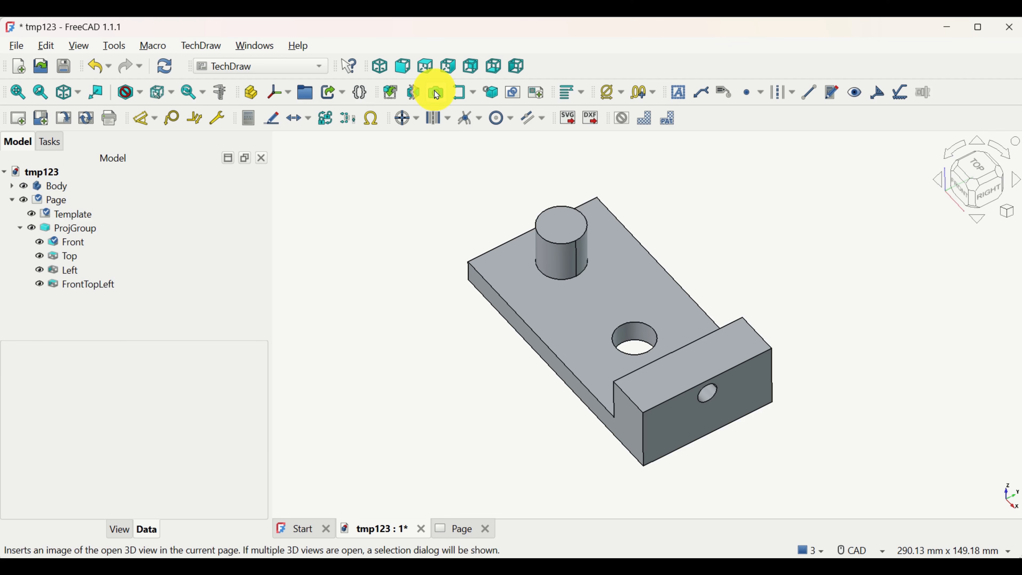
Insert the active 3D view as an image cropped to 128 × 102.40 mm without background, and place it below the top view on the page
{"action": "left_click", "coordinate": [437, 100]}
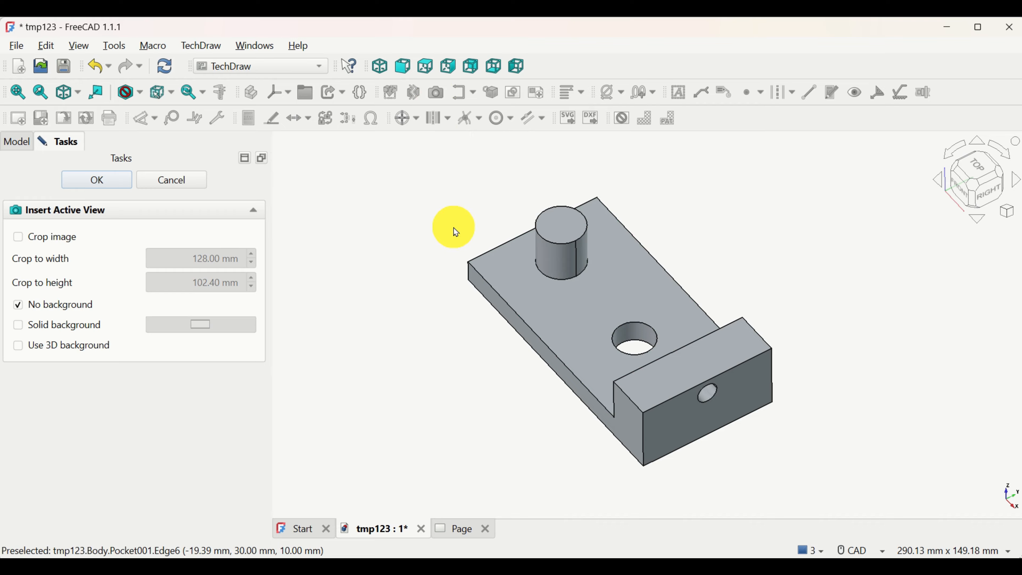
{"action": "left_click", "coordinate": [19, 237]}
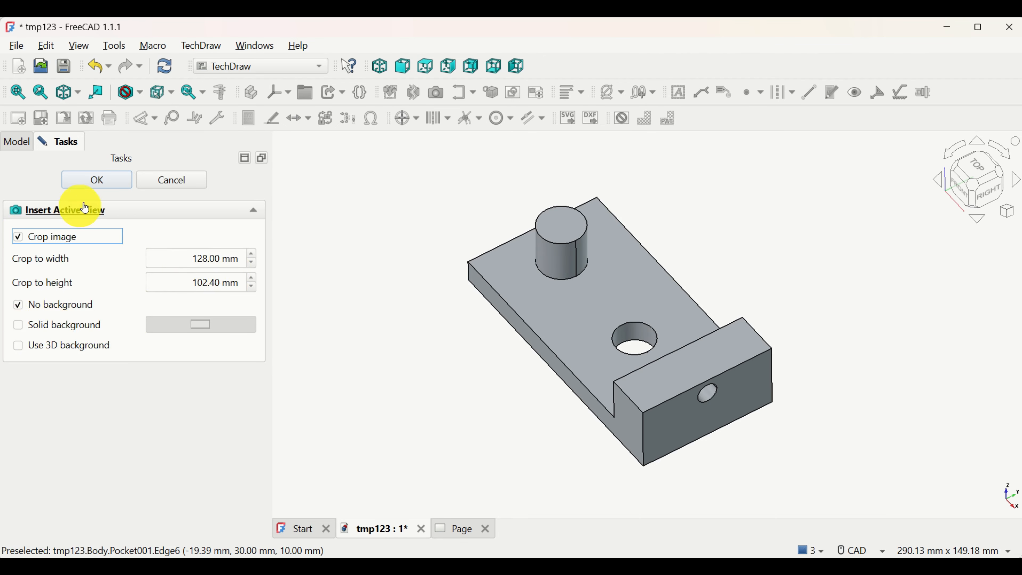
{"action": "left_click", "coordinate": [99, 185]}
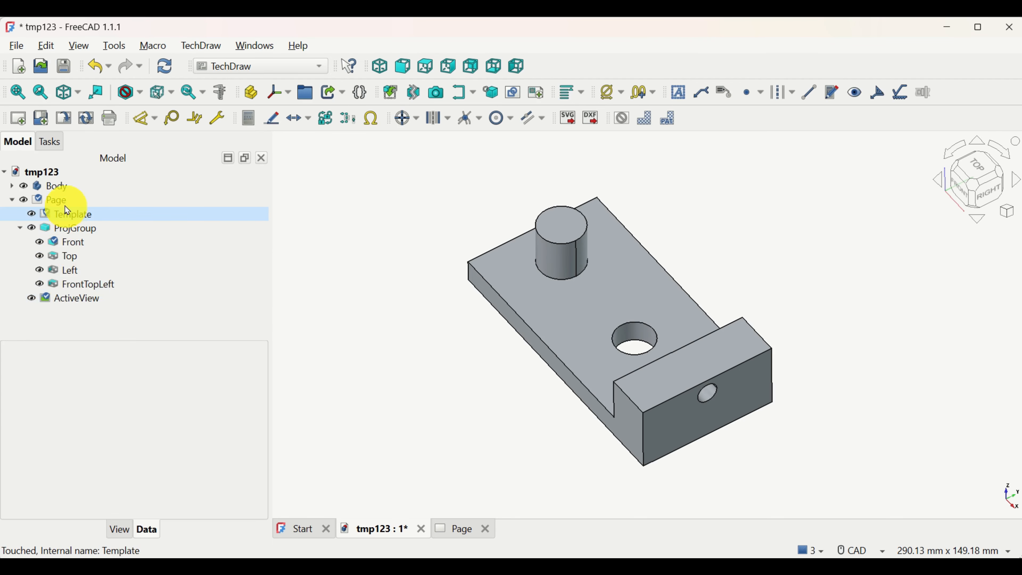
{"action": "double_click", "coordinate": [58, 200]}
{"action": "left_click_drag", "start_coordinate": [647, 323], "coordinate": [558, 426]}
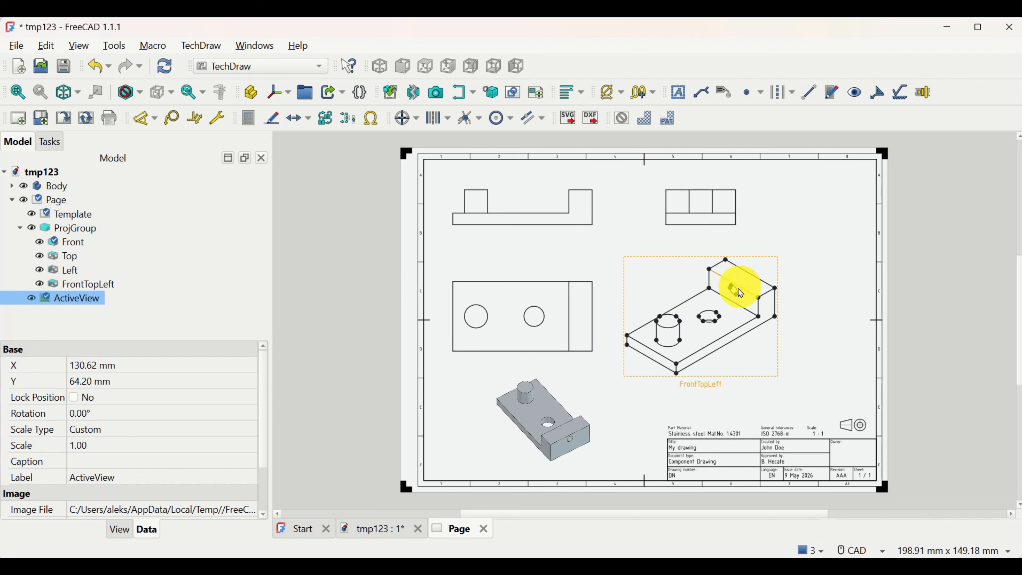
In the front view's properties, try the visible seam and iso lines, leave them off and turn on Hard Hidden lines
{"action": "scroll", "coordinate": [723, 348], "scroll_direction": "up", "scroll_amount": 2}
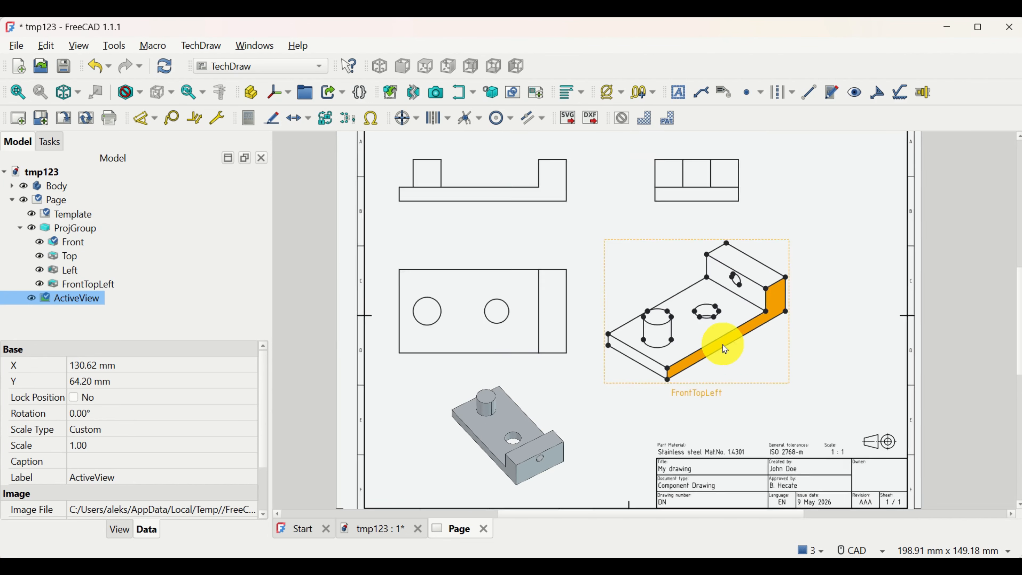
{"action": "scroll", "coordinate": [602, 325], "scroll_direction": "down", "scroll_amount": 1}
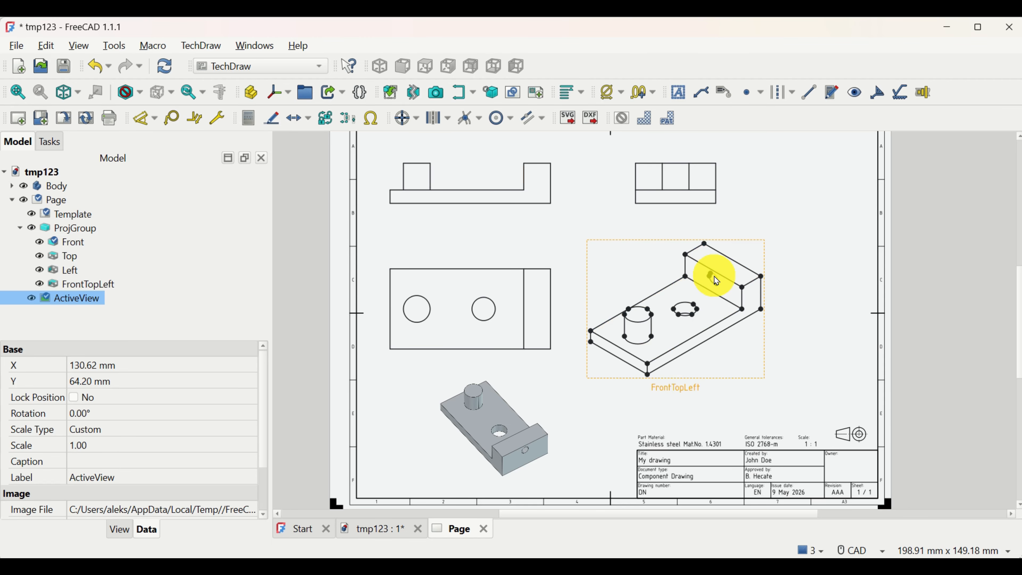
{"action": "scroll", "coordinate": [535, 176], "scroll_direction": "up", "scroll_amount": 1}
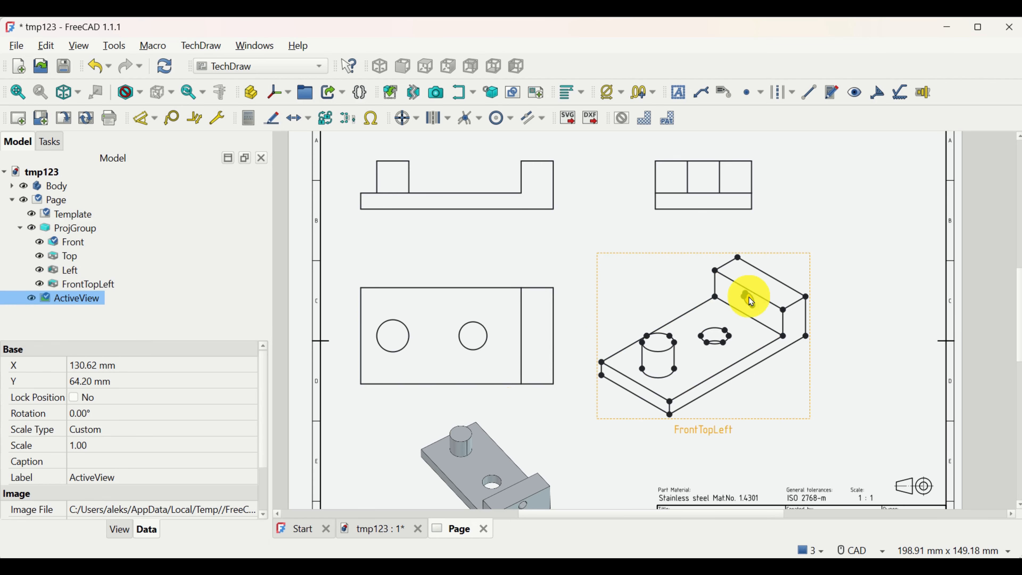
{"action": "mouse_move", "coordinate": [565, 273]}
{"action": "middle_mouse_down"}
{"action": "mouse_move", "coordinate": [605, 262]}
{"action": "mouse_move", "coordinate": [596, 266]}
{"action": "middle_mouse_up"}
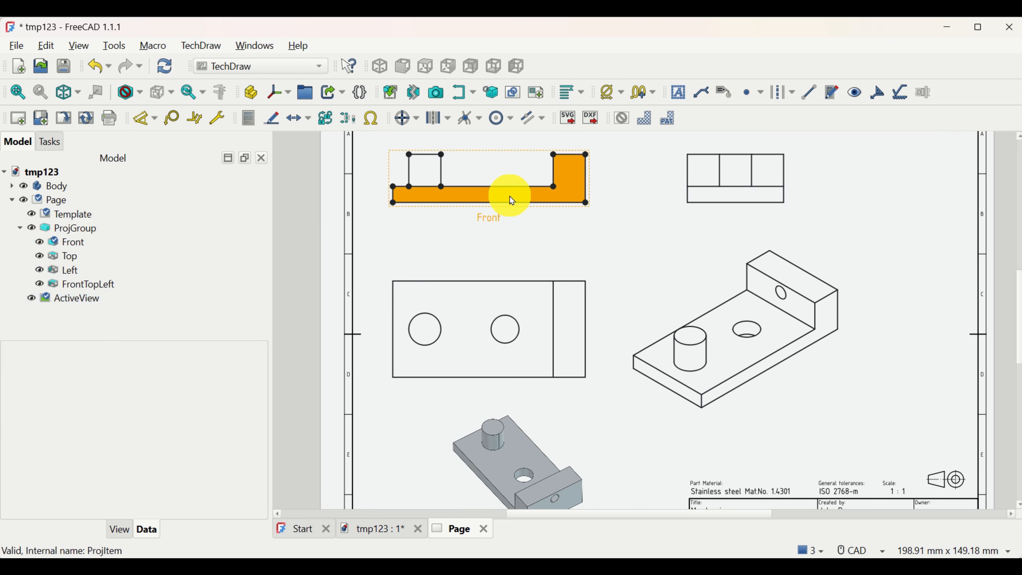
{"action": "left_click", "coordinate": [76, 246]}
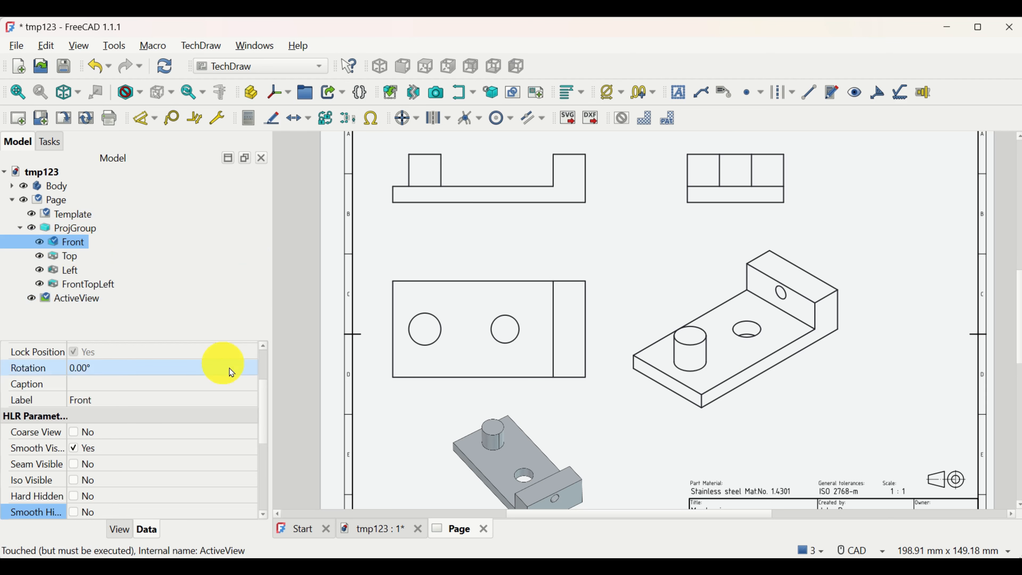
{"action": "left_click_drag", "start_coordinate": [264, 409], "coordinate": [263, 433]}
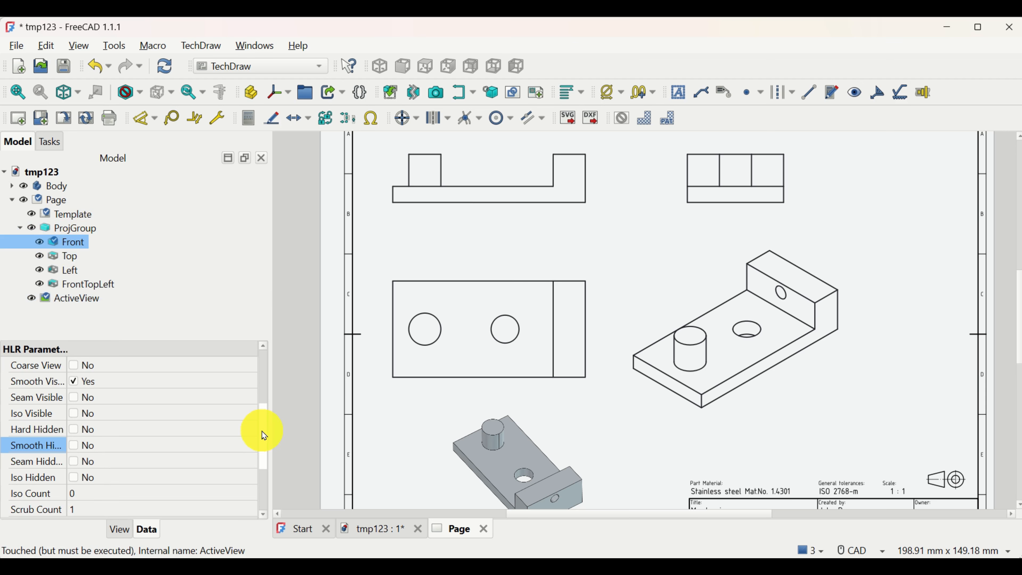
{"action": "left_click", "coordinate": [81, 398]}
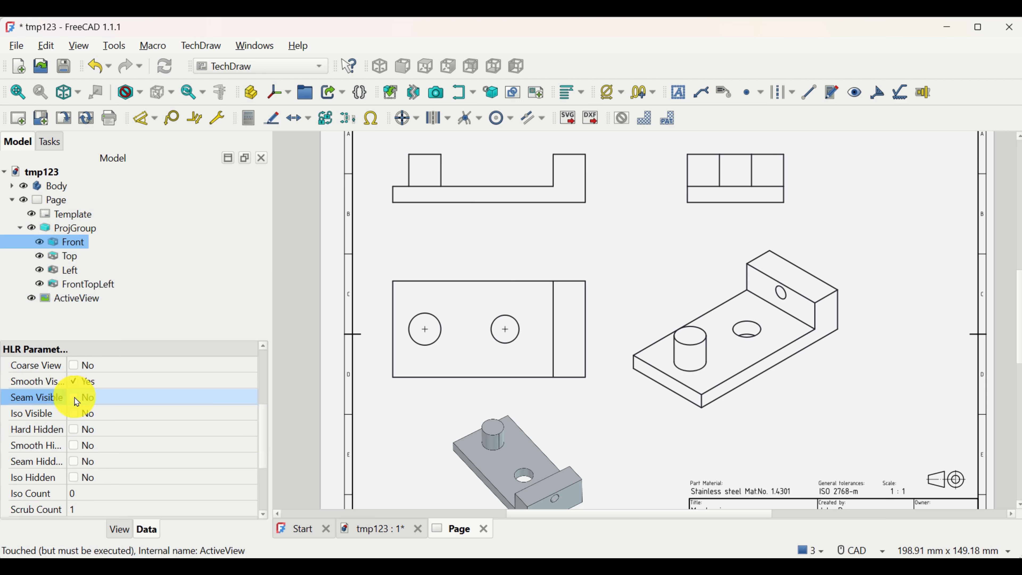
{"action": "left_click", "coordinate": [73, 413]}
{"action": "left_click", "coordinate": [74, 414]}
{"action": "left_click", "coordinate": [78, 430]}
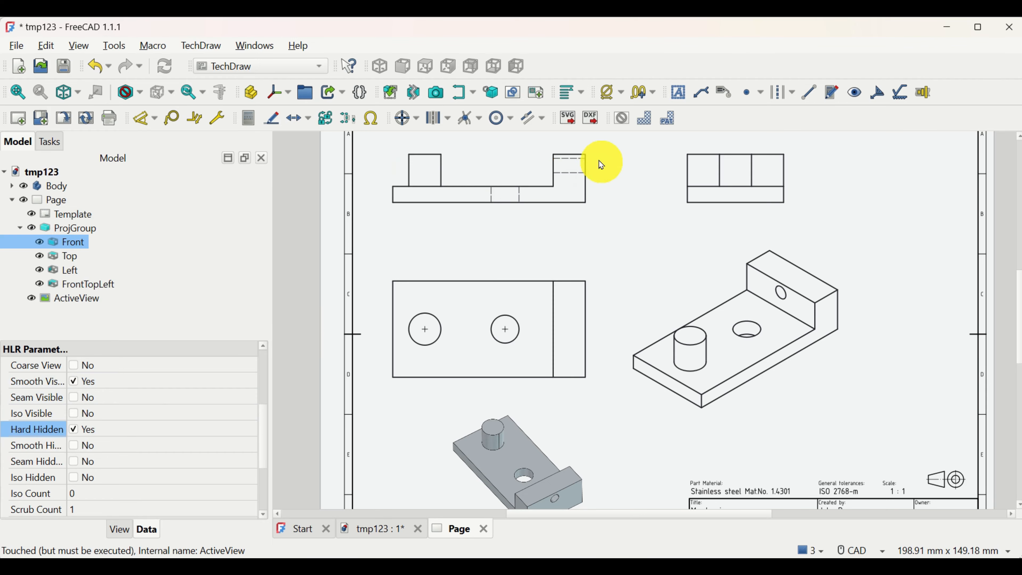
{"action": "left_click", "coordinate": [576, 174]}
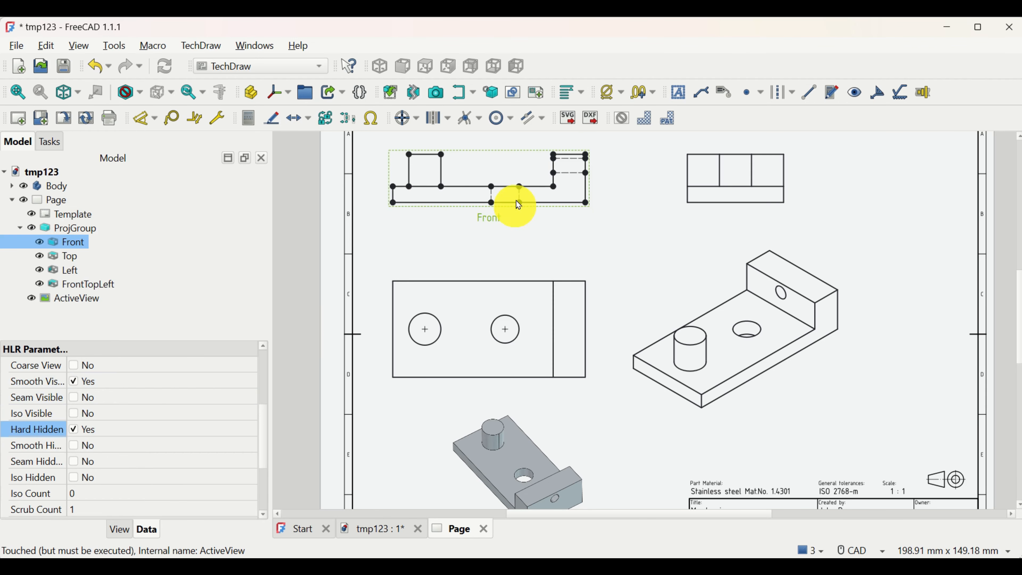
{"action": "left_click", "coordinate": [519, 250]}
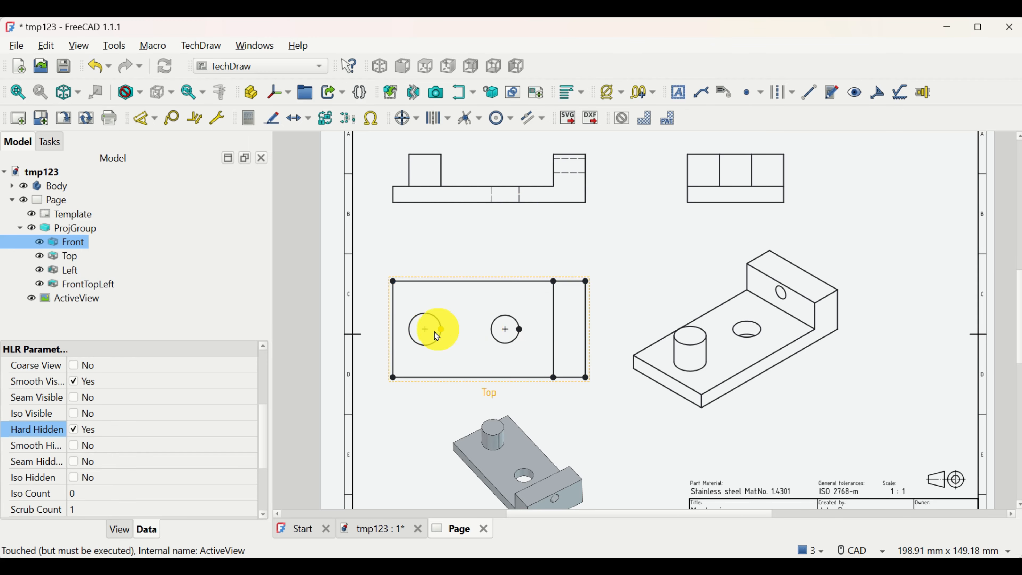
Turn on Hard Hidden lines for the top view and the left view
{"action": "left_click", "coordinate": [74, 259]}
{"action": "left_click", "coordinate": [72, 427]}
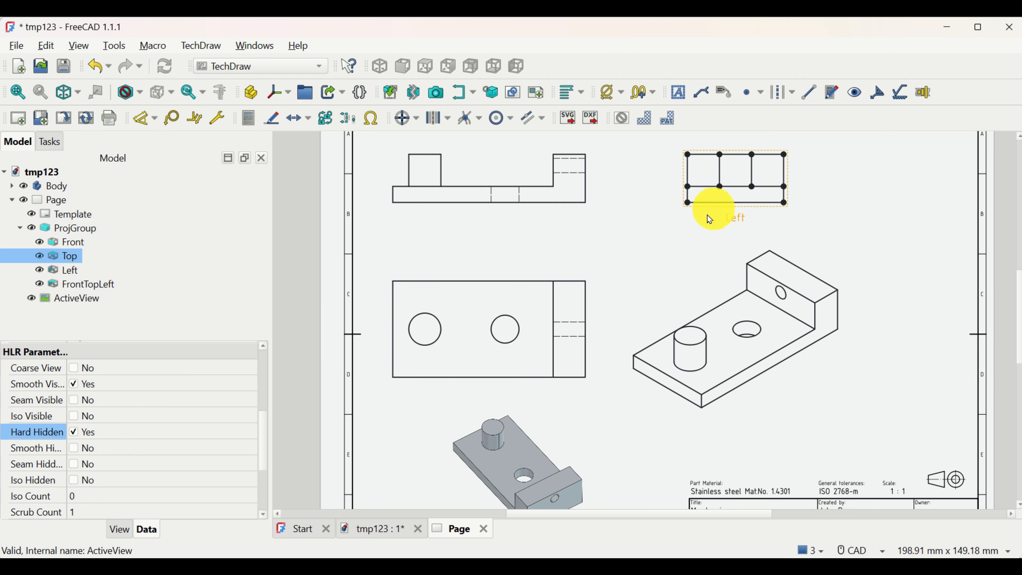
{"action": "left_click", "coordinate": [69, 269]}
{"action": "left_click", "coordinate": [78, 433]}
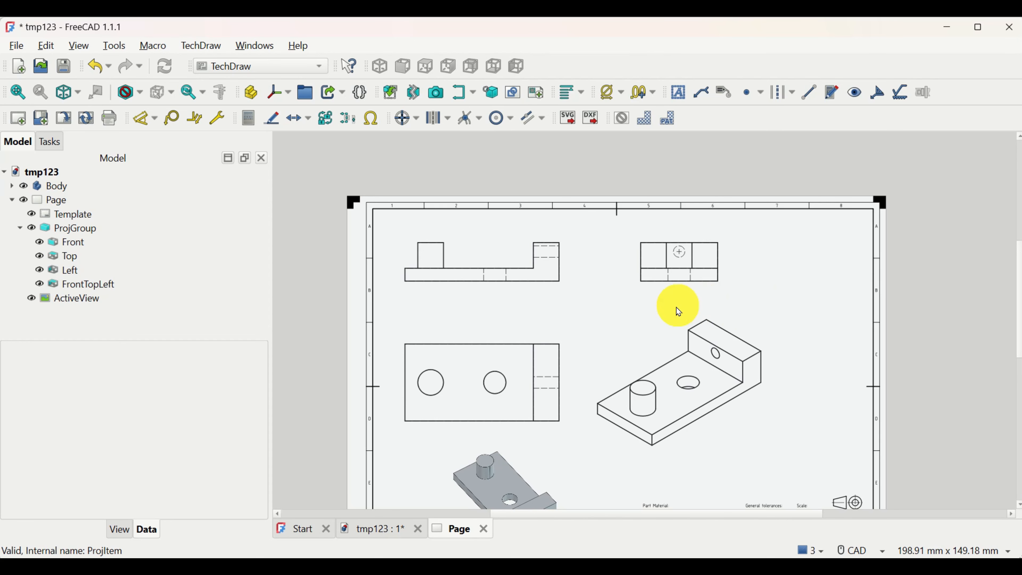
{"action": "scroll", "coordinate": [575, 302], "scroll_direction": "up", "scroll_amount": 4}
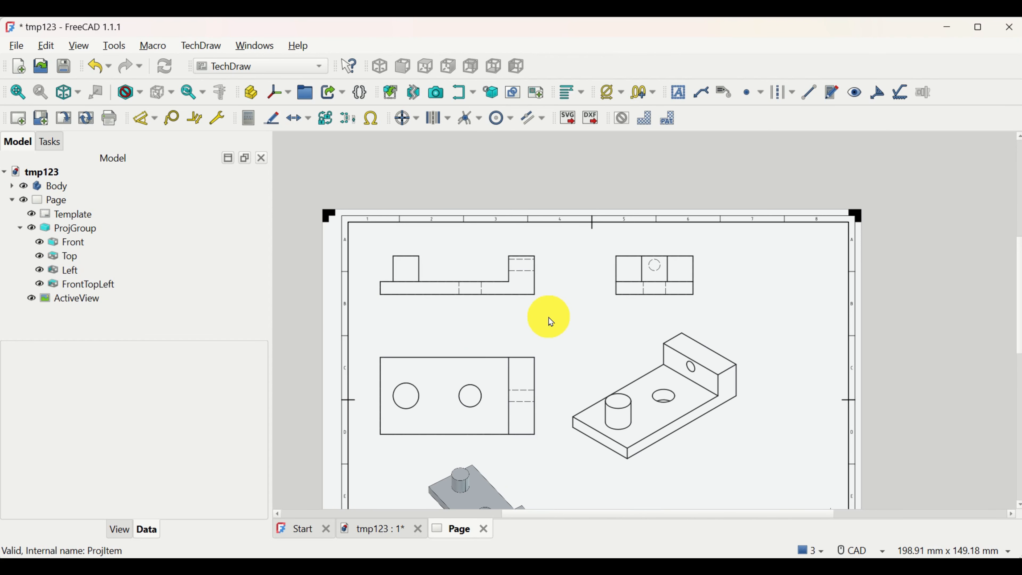
{"action": "scroll", "coordinate": [547, 314], "scroll_direction": "down", "scroll_amount": 1}
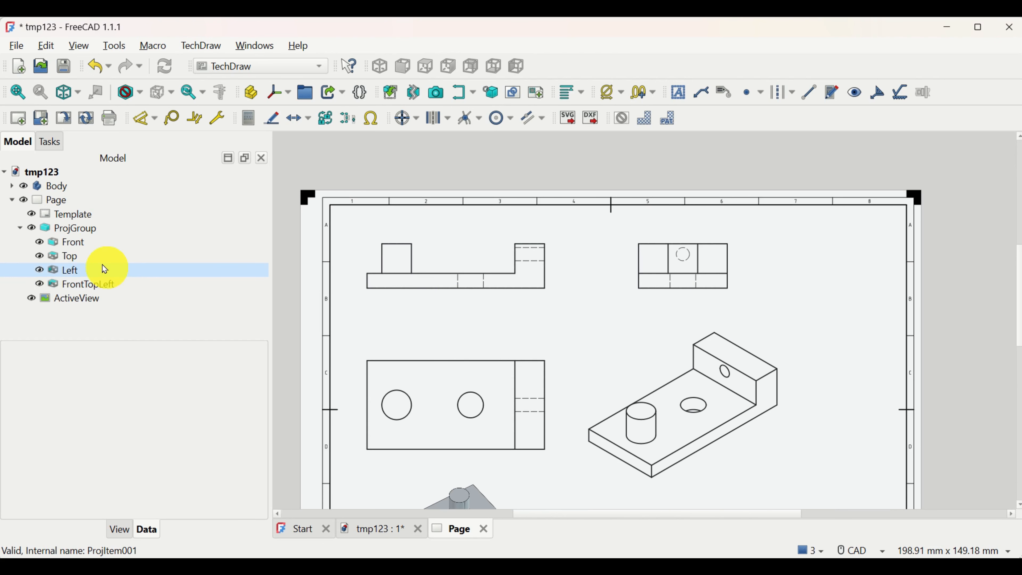
Dimension the plate's overall length in the front view between its two lower corners, placing the dimension below the view
{"action": "left_click", "coordinate": [60, 201]}
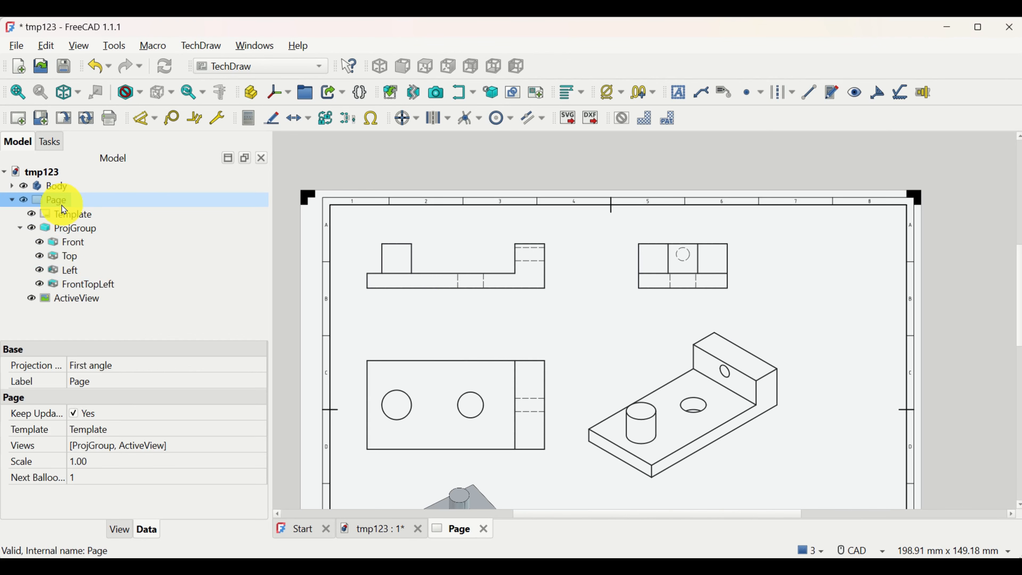
{"action": "middle_click_drag", "start_coordinate": [589, 294], "coordinate": [595, 277]}
{"action": "scroll", "coordinate": [594, 276], "scroll_direction": "up", "scroll_amount": 2}
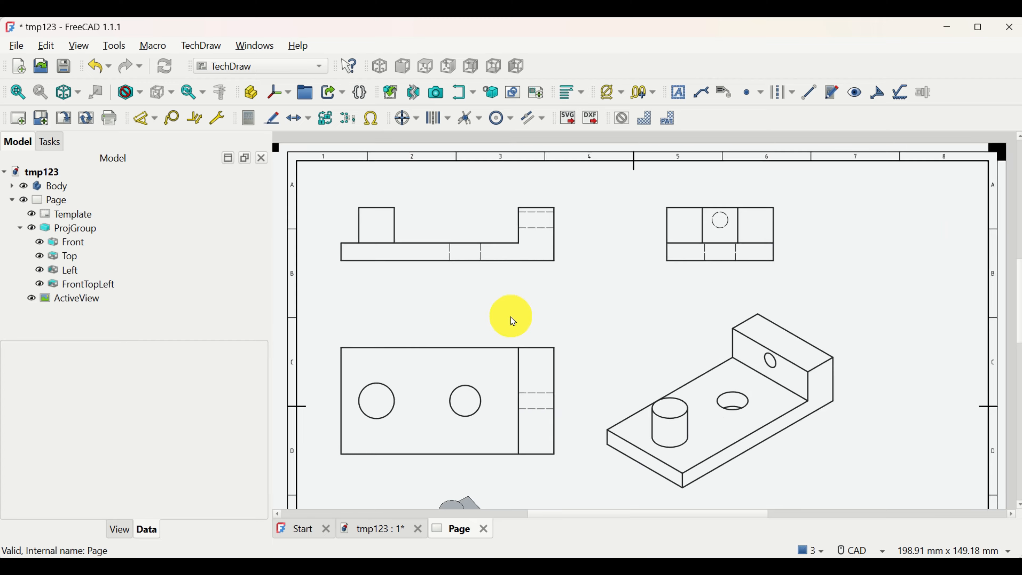
{"action": "middle_click_drag", "start_coordinate": [511, 319], "coordinate": [598, 299]}
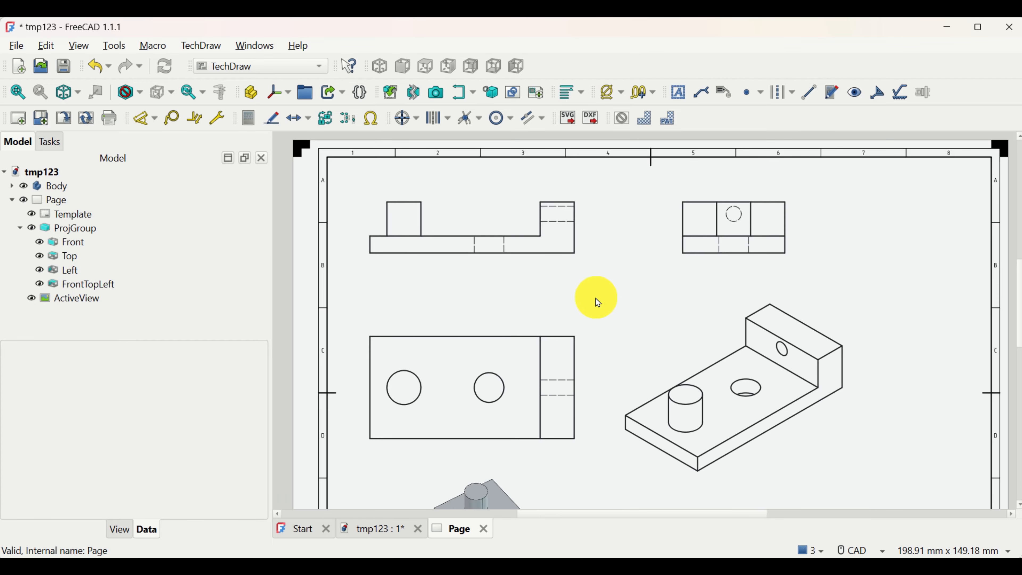
{"action": "left_click", "coordinate": [146, 121]}
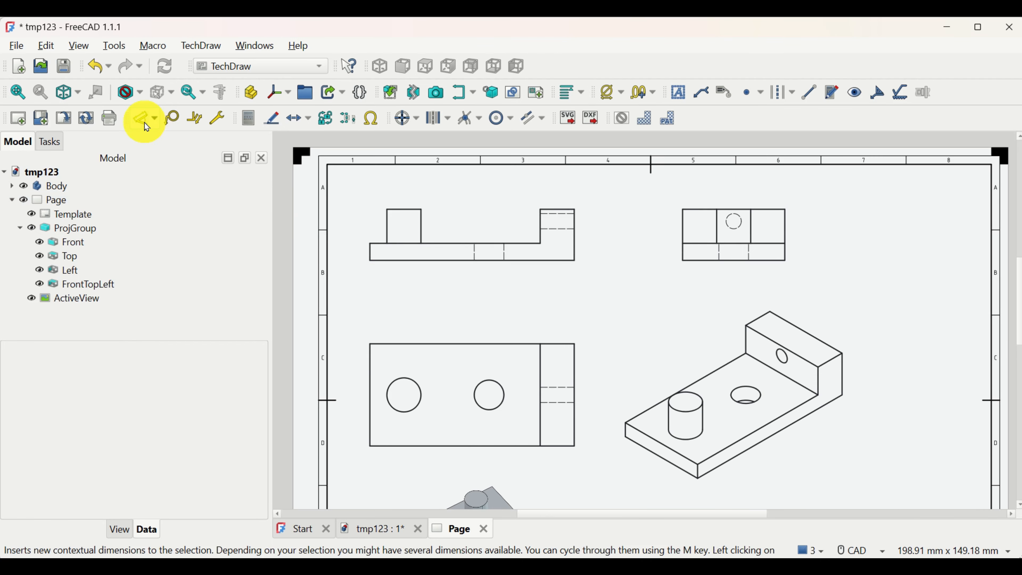
{"action": "left_click", "coordinate": [369, 260]}
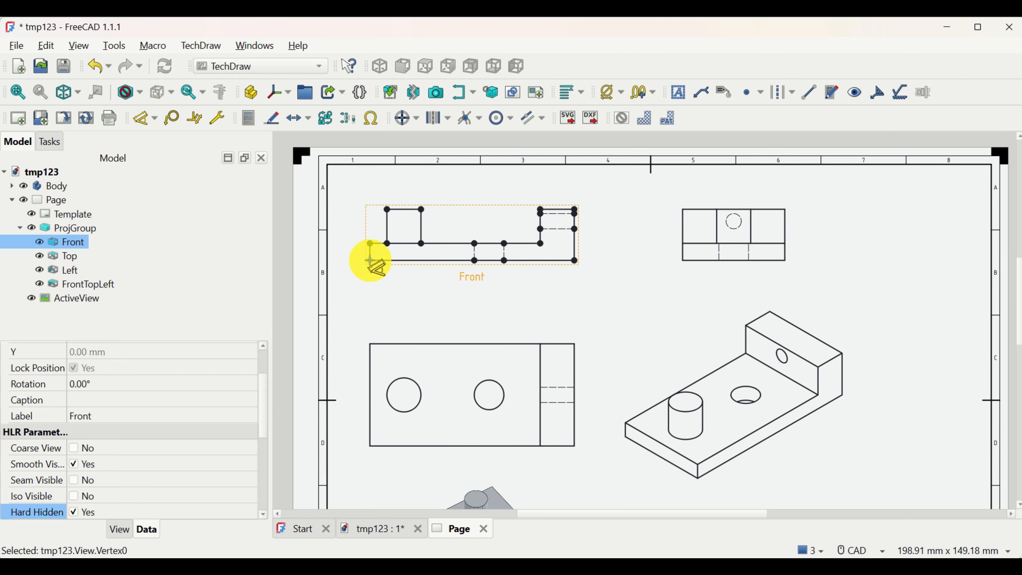
{"action": "left_click", "coordinate": [575, 261]}
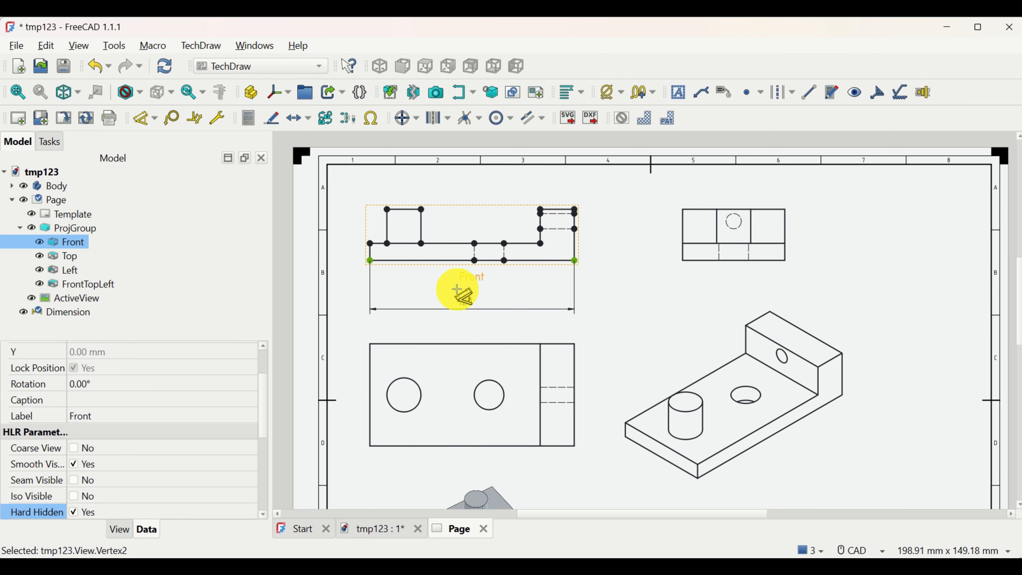
{"action": "left_click", "coordinate": [483, 295]}
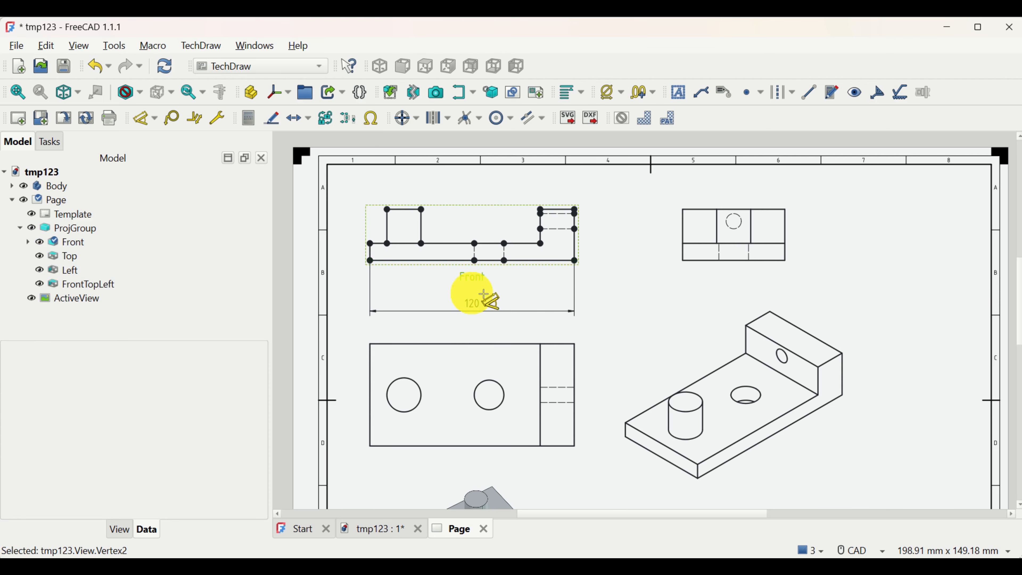
Dimension the overall height in the front view along the upright block's outer edge, placing the dimension beside the view
{"action": "left_click", "coordinate": [575, 261]}
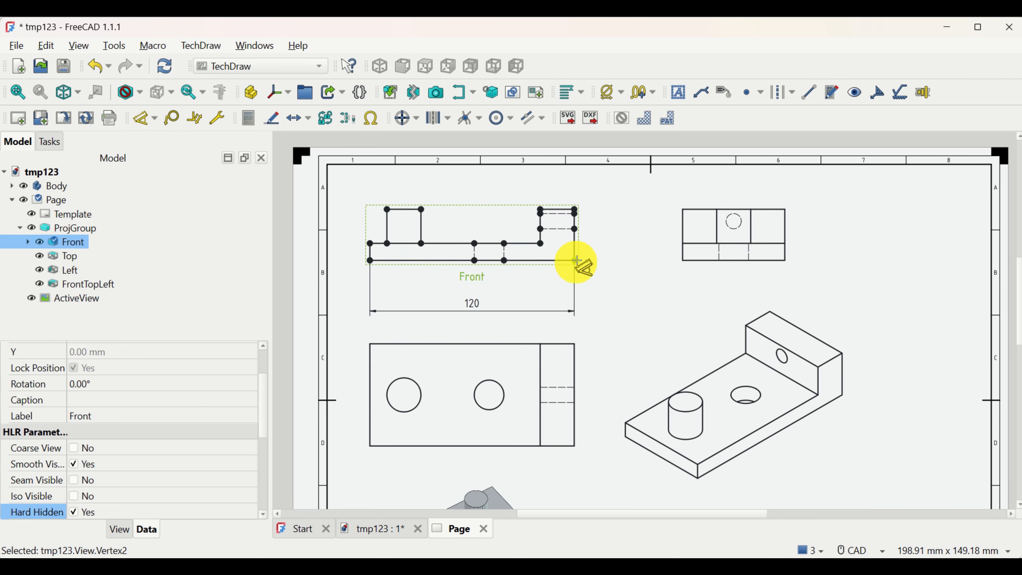
{"action": "left_click", "coordinate": [575, 212]}
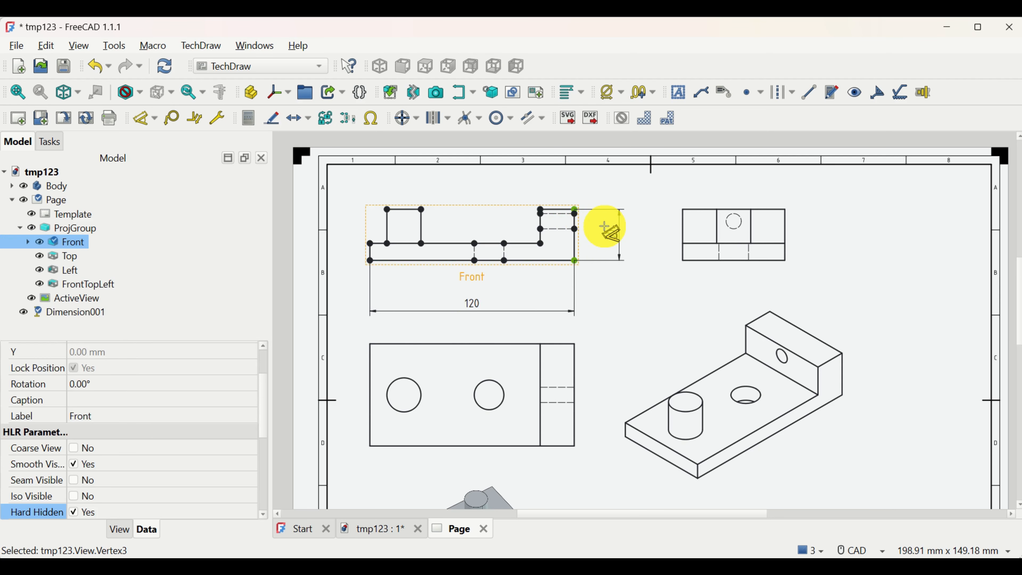
{"action": "scroll", "coordinate": [604, 226], "scroll_direction": "up", "scroll_amount": 1}
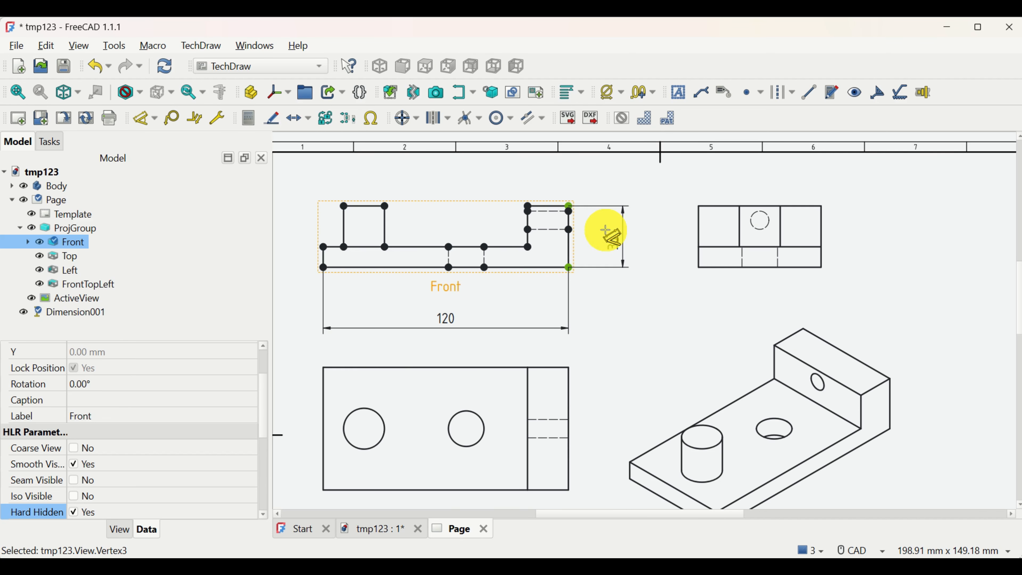
{"action": "left_click", "coordinate": [605, 230]}
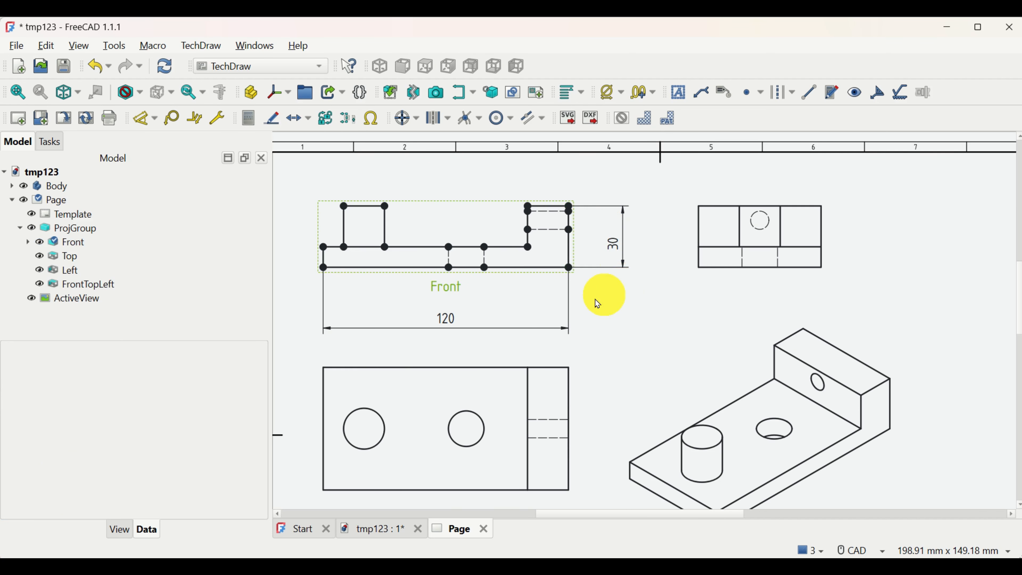
In the front view length dimension's settings, try the ISO referencing drawing style, return it to ISO oriented and accept
{"action": "double_click", "coordinate": [449, 321]}
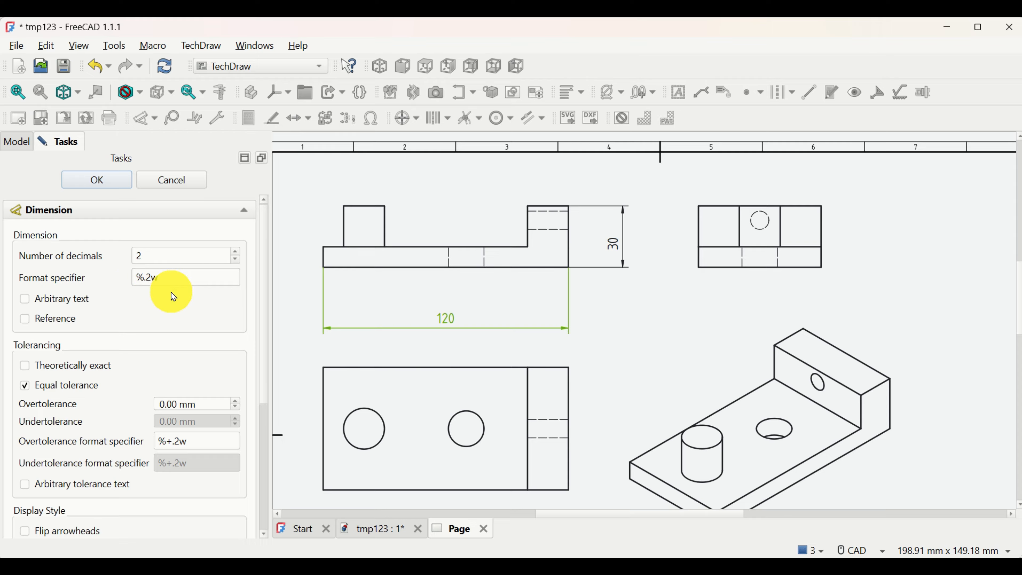
{"action": "scroll", "coordinate": [268, 386], "scroll_direction": "down", "scroll_amount": 1}
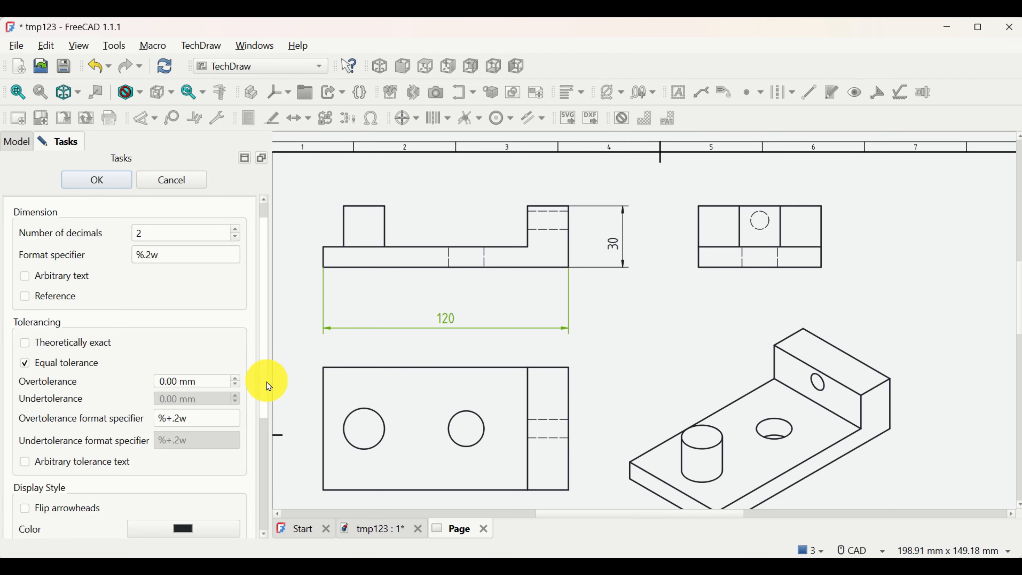
{"action": "scroll", "coordinate": [269, 386], "scroll_direction": "down", "scroll_amount": 5}
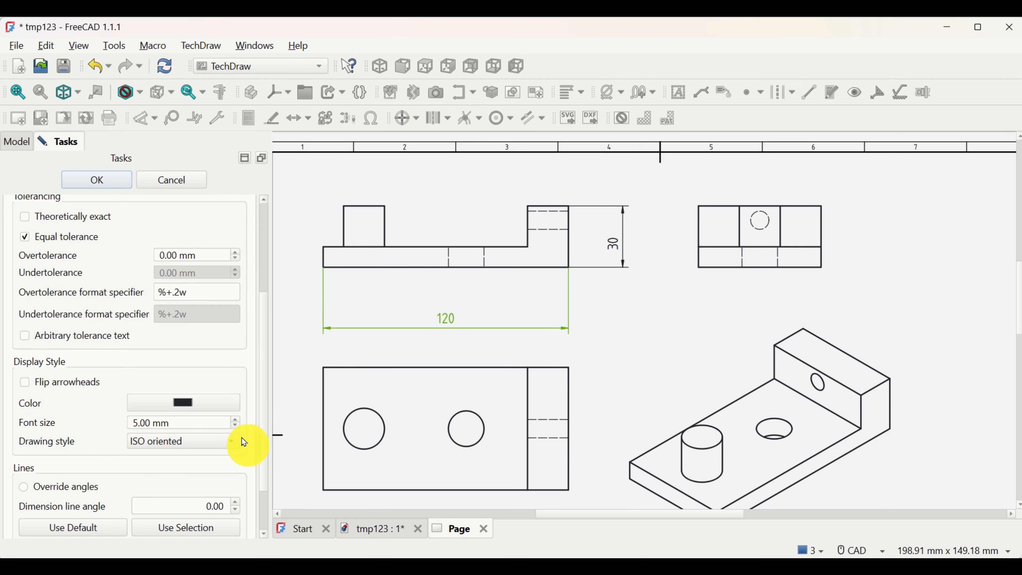
{"action": "left_click", "coordinate": [236, 420]}
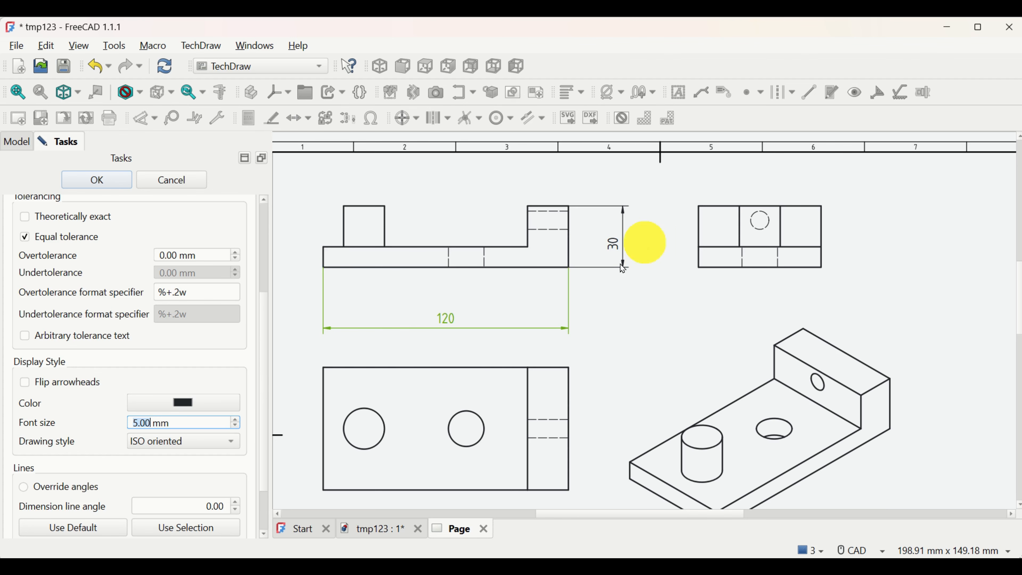
{"action": "left_click", "coordinate": [232, 450]}
{"action": "left_click", "coordinate": [209, 465]}
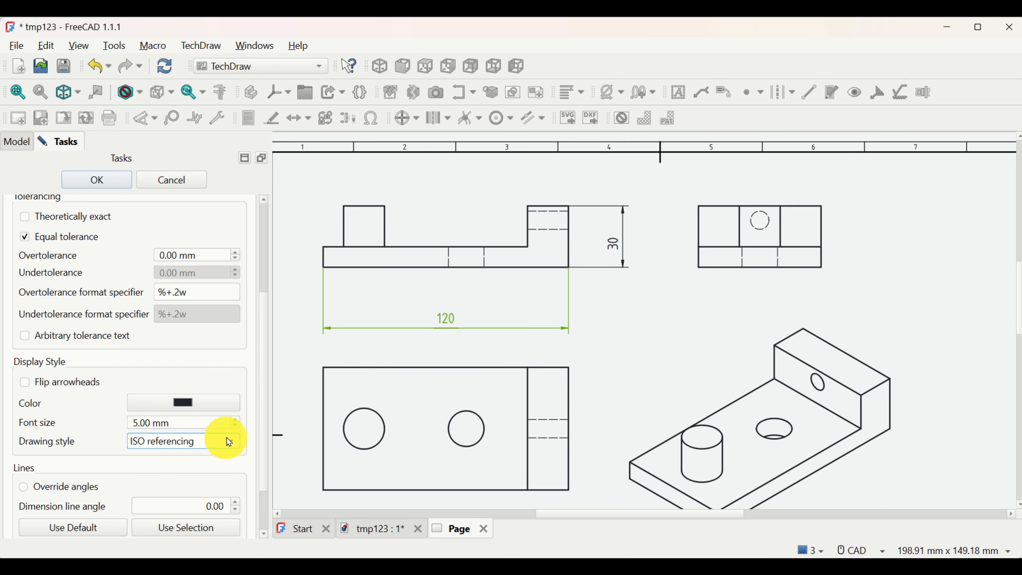
{"action": "left_click", "coordinate": [233, 447]}
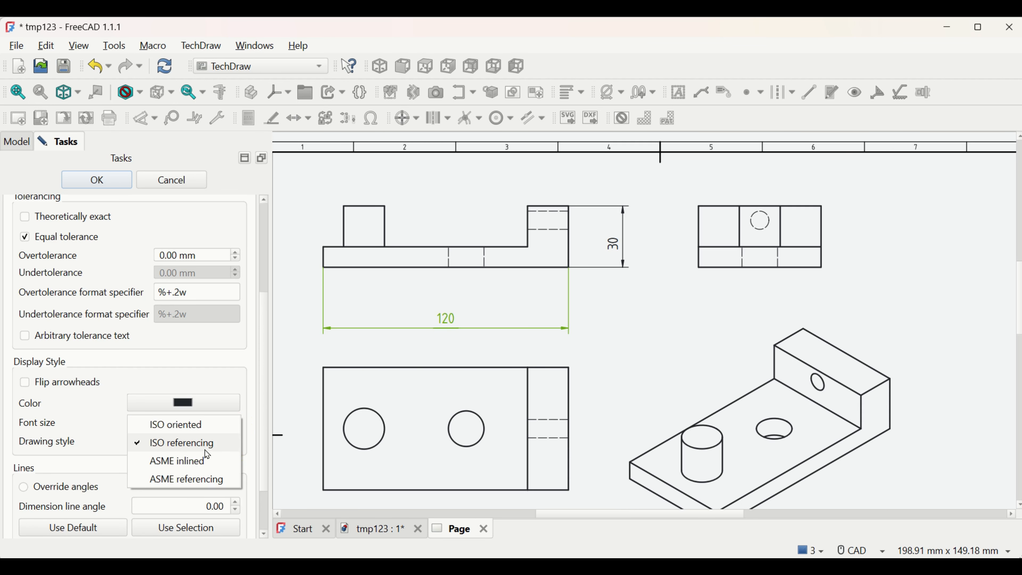
{"action": "left_click", "coordinate": [187, 425]}
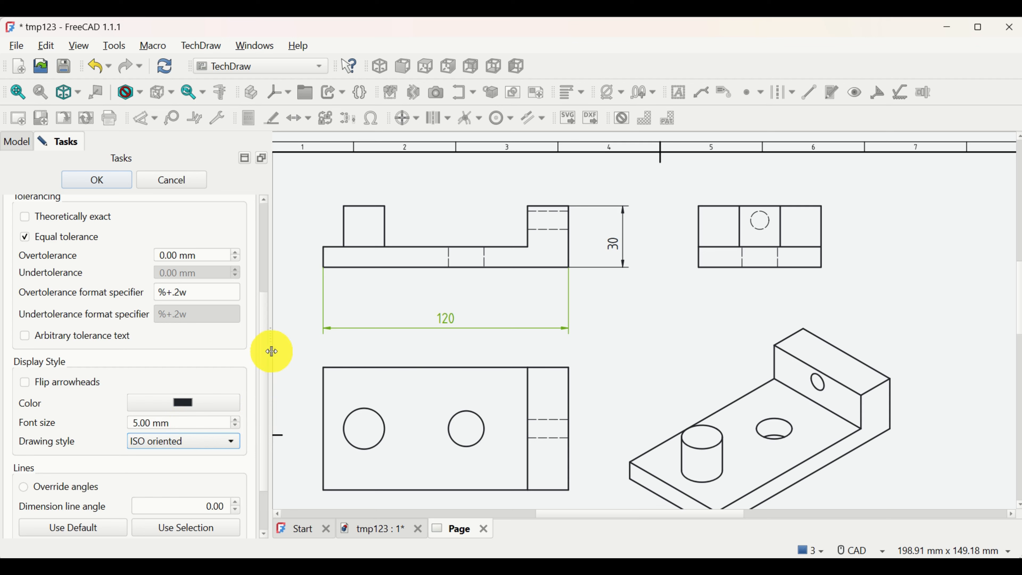
{"action": "scroll", "coordinate": [264, 370], "scroll_direction": "down", "scroll_amount": 3}
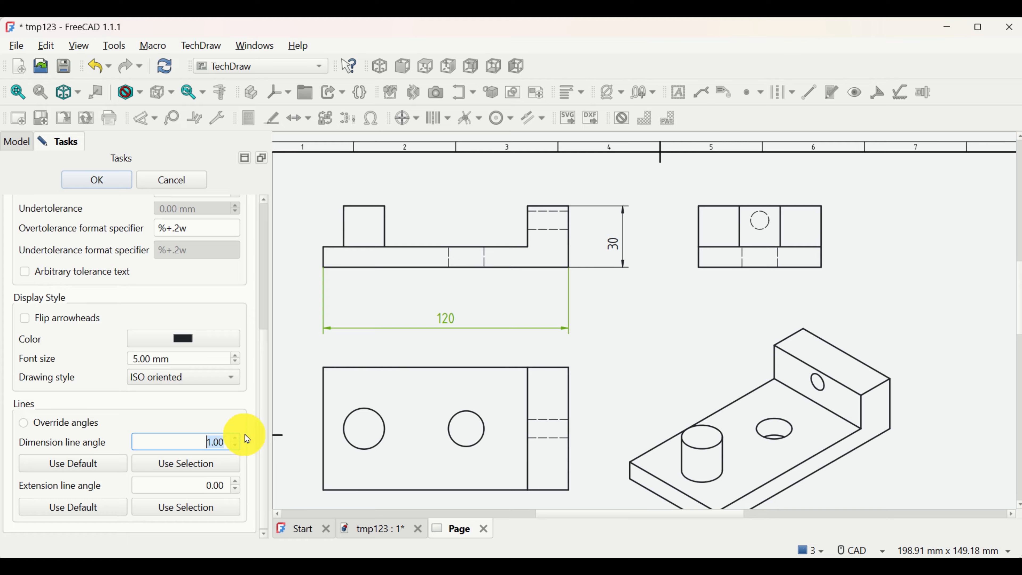
{"action": "left_click", "coordinate": [111, 187]}
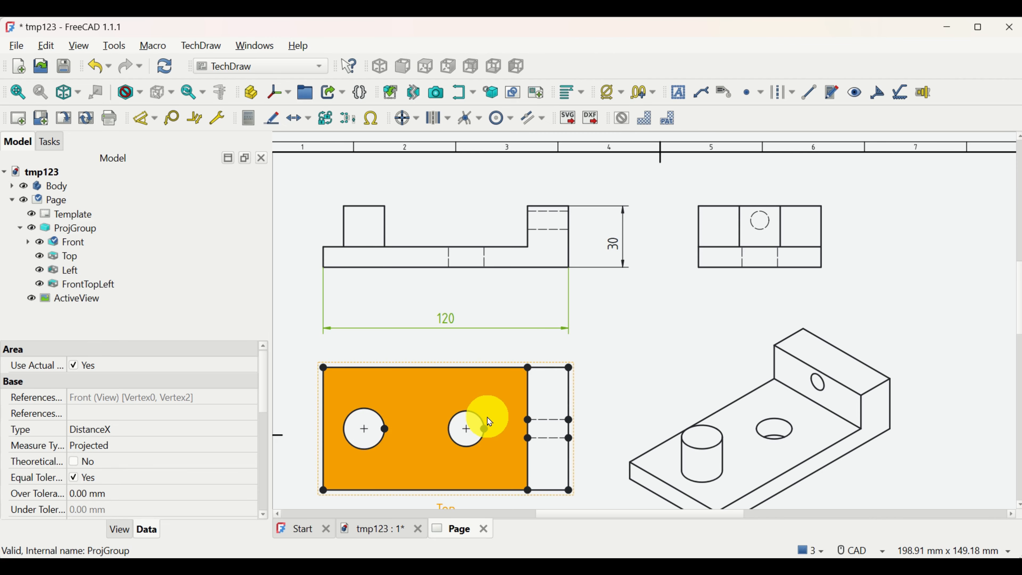
{"action": "left_click", "coordinate": [144, 122]}
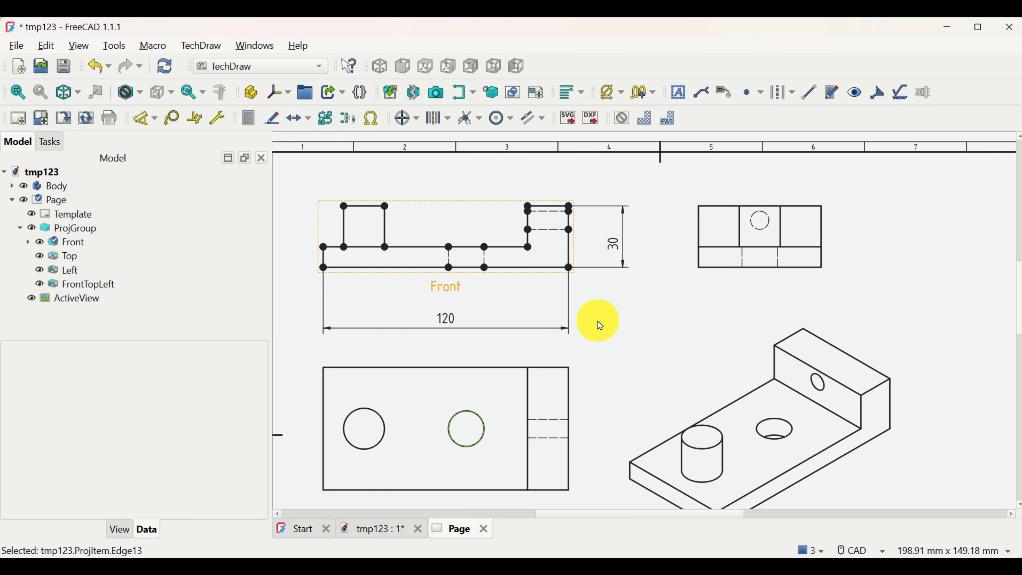
{"action": "left_click", "coordinate": [141, 118]}
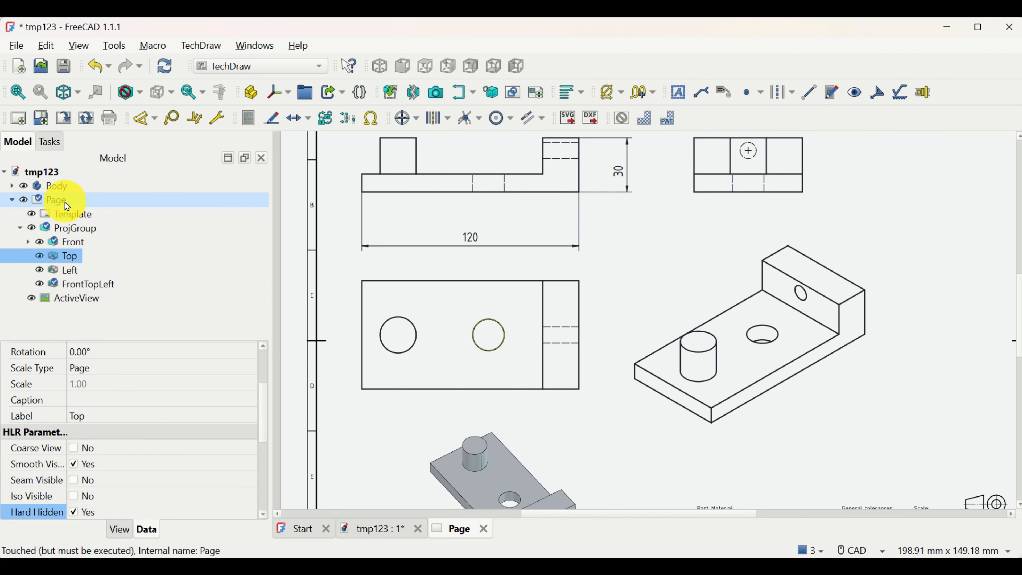
{"action": "left_click", "coordinate": [60, 200]}
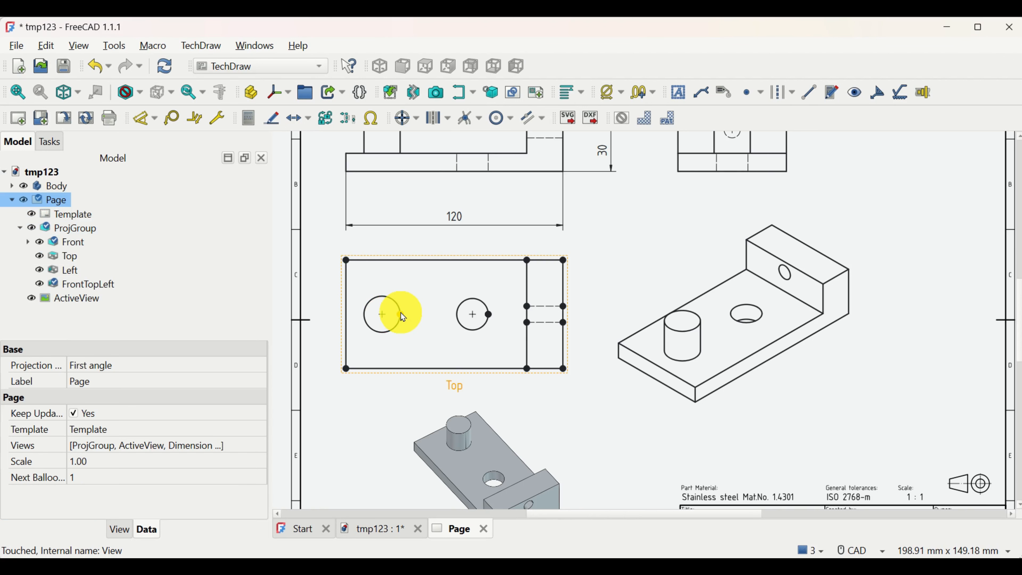
Add diameter dimensions to the cylinder and the through hole in the top view, placing each above its circle
{"action": "left_click", "coordinate": [144, 126]}
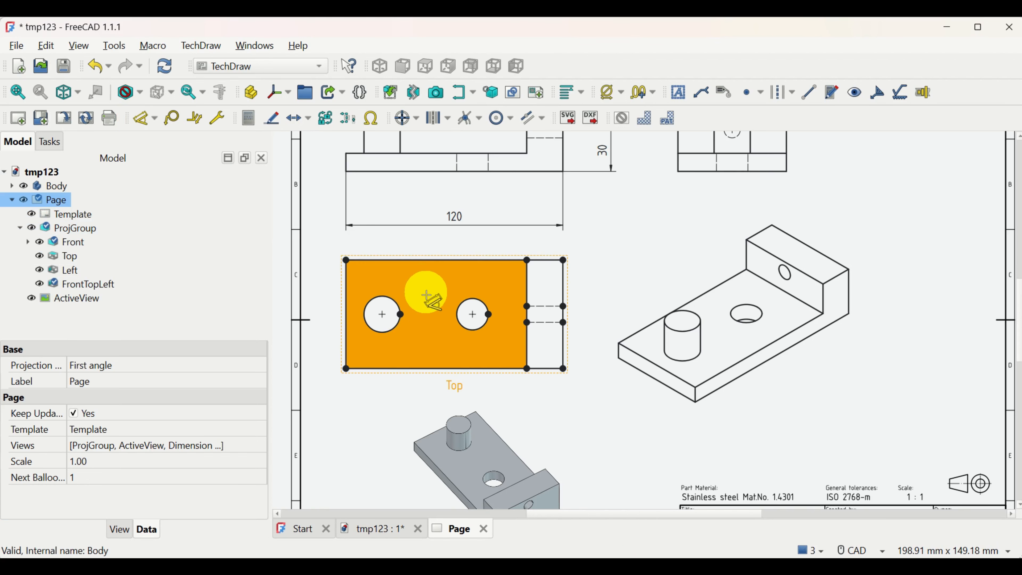
{"action": "left_click", "coordinate": [395, 301]}
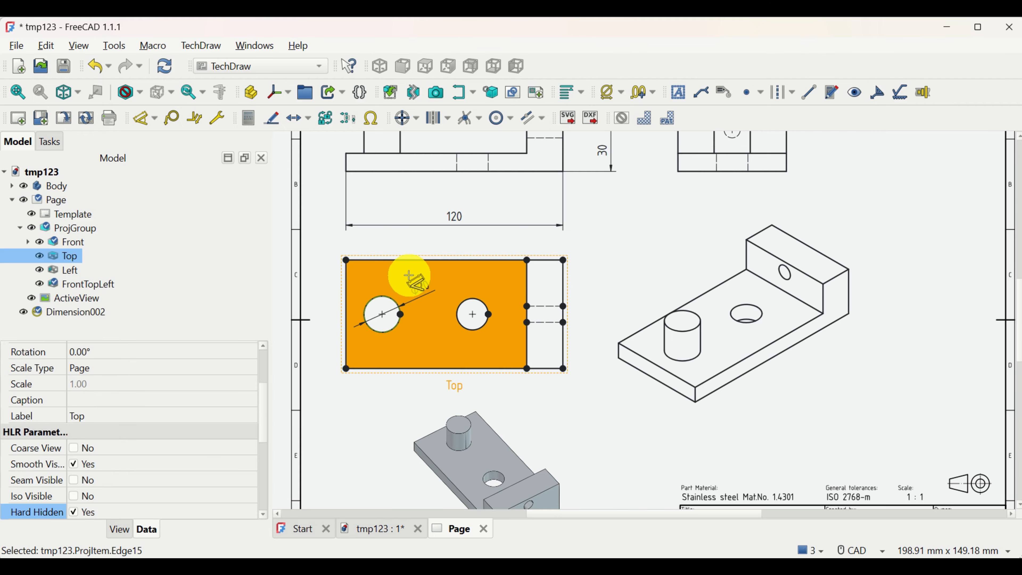
{"action": "left_click", "coordinate": [406, 277]}
{"action": "left_click", "coordinate": [484, 303]}
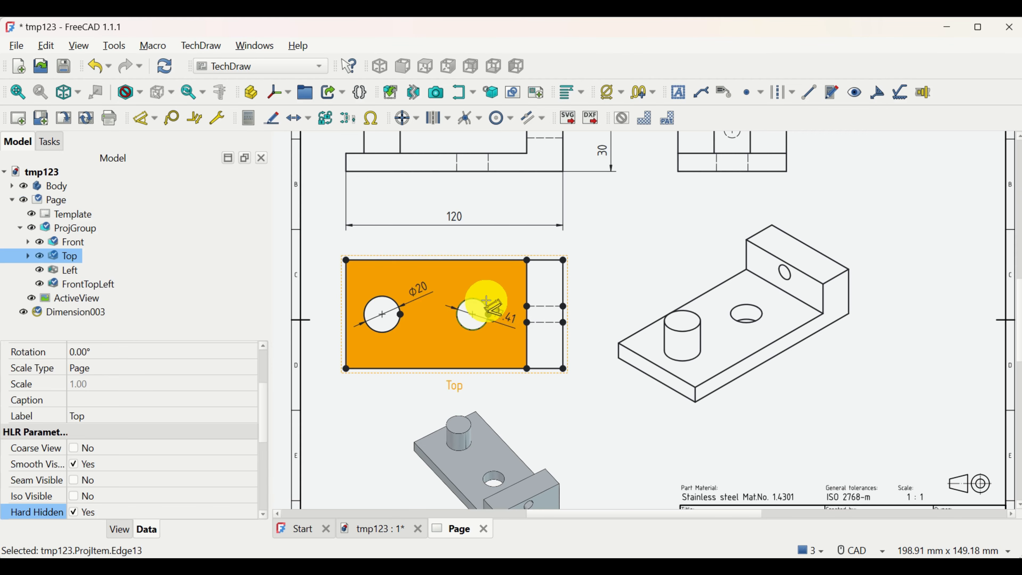
{"action": "left_click", "coordinate": [484, 272]}
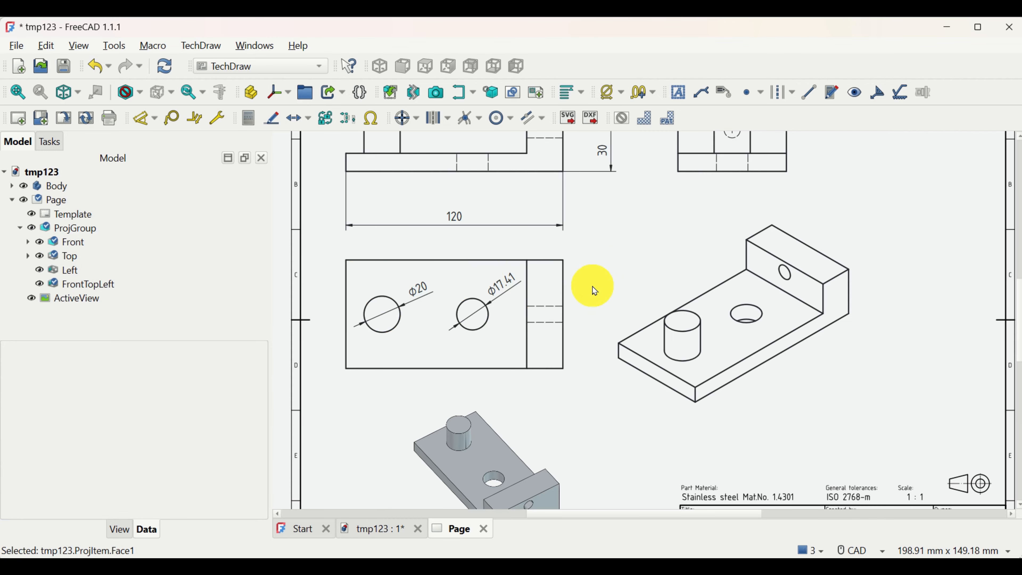
Dimension the overall height in the left view between its two outer corners, placing the dimension beside the view
{"action": "middle_click_drag", "start_coordinate": [611, 266], "coordinate": [564, 362]}
{"action": "middle_click_drag", "start_coordinate": [550, 308], "coordinate": [624, 316]}
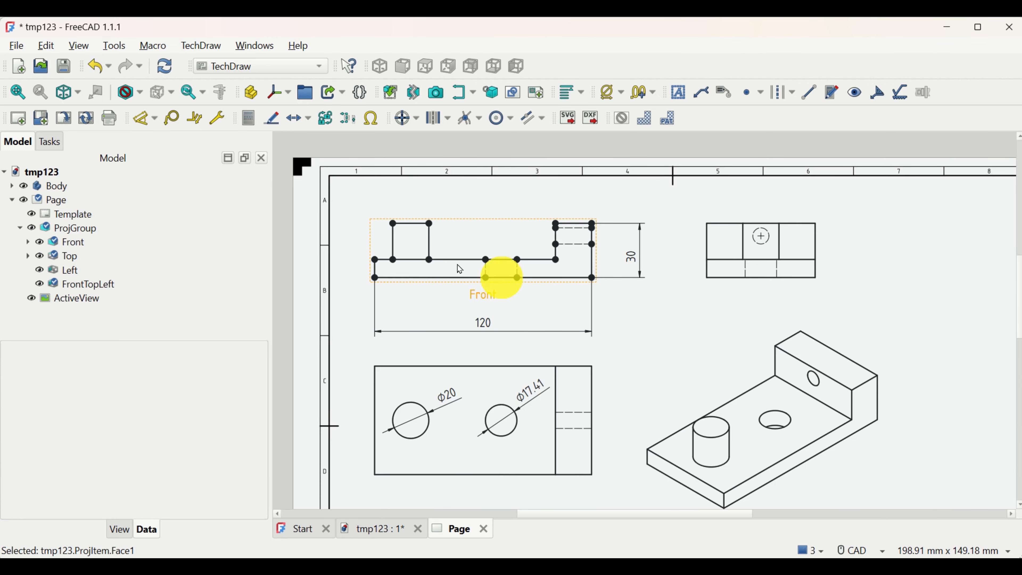
{"action": "left_click", "coordinate": [156, 124]}
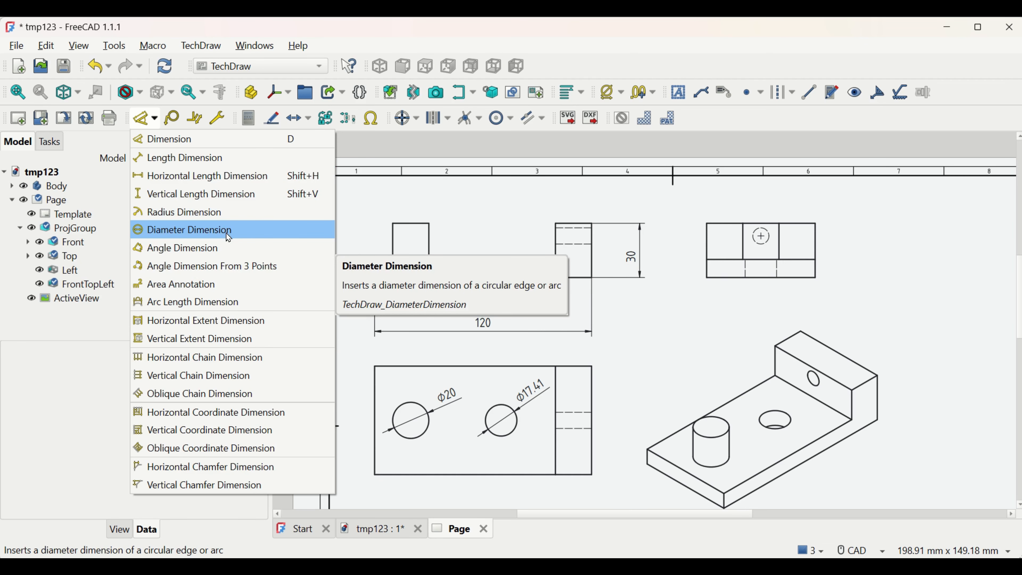
{"action": "left_click", "coordinate": [185, 146]}
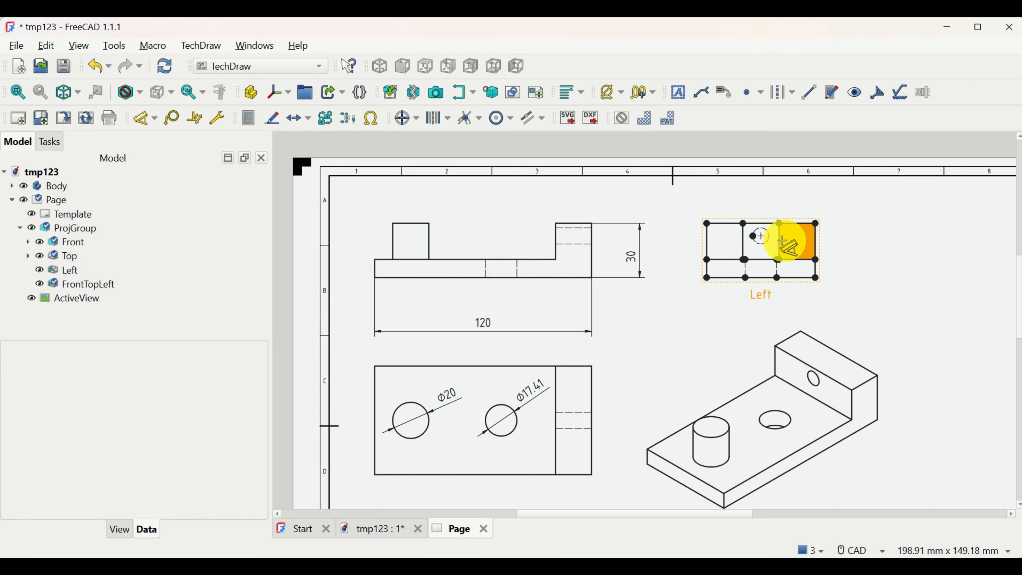
{"action": "left_click", "coordinate": [815, 223]}
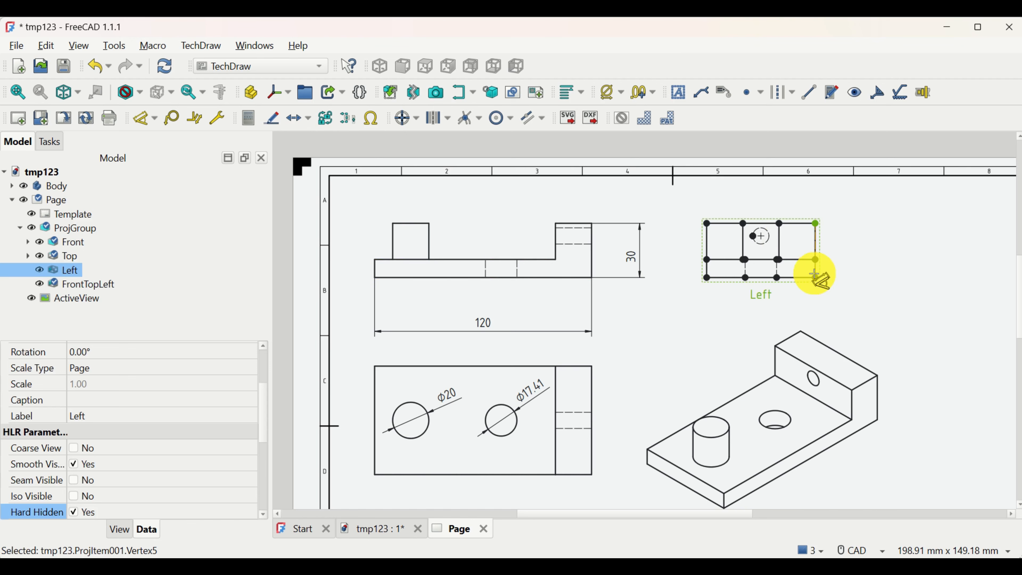
{"action": "left_click", "coordinate": [815, 277]}
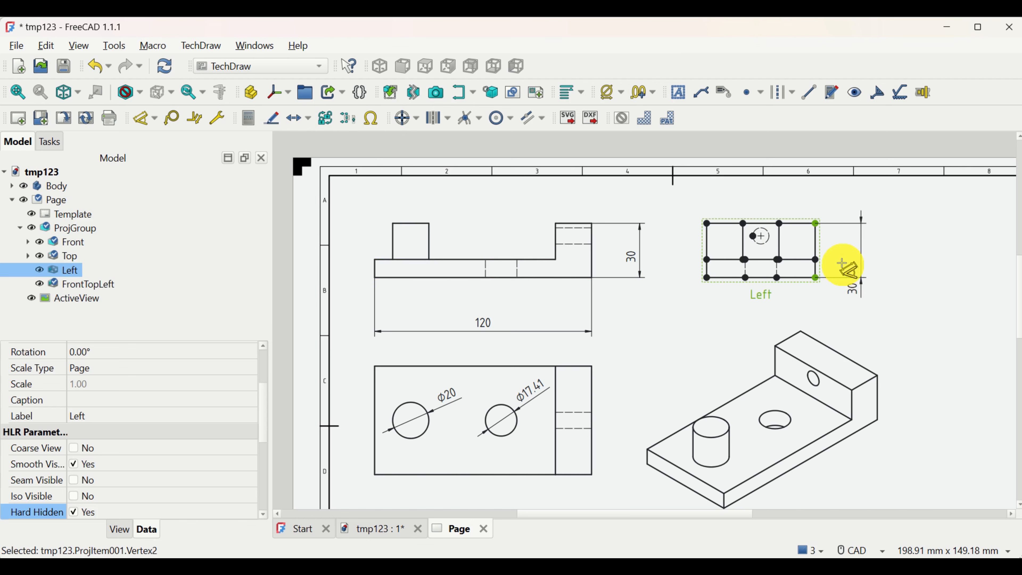
{"action": "left_click", "coordinate": [845, 245]}
Dimension the overall width in the left view between its two lower corners, placing the dimension below the view
{"action": "scroll", "coordinate": [734, 283], "scroll_direction": "up", "scroll_amount": 1}
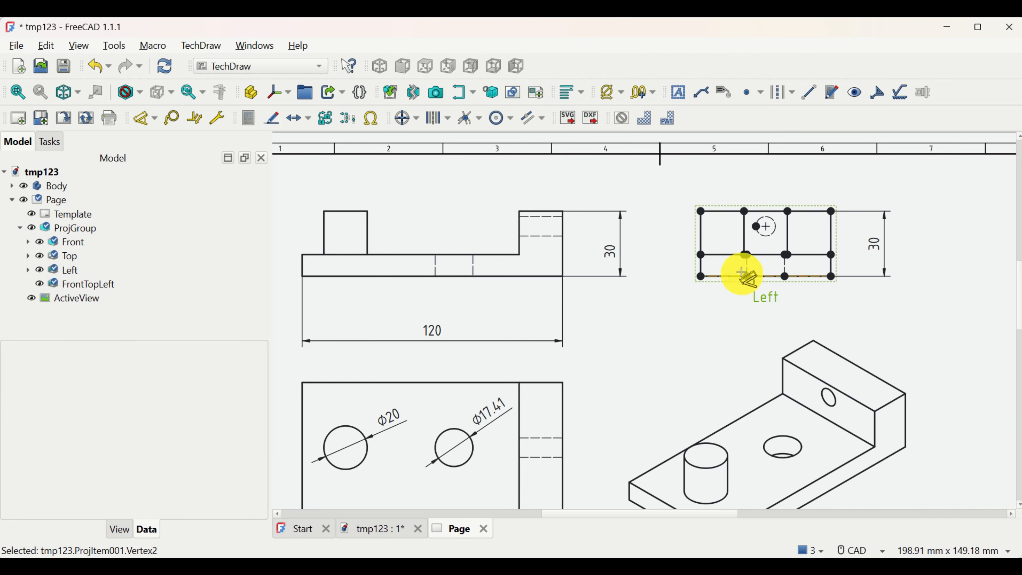
{"action": "left_click", "coordinate": [701, 277]}
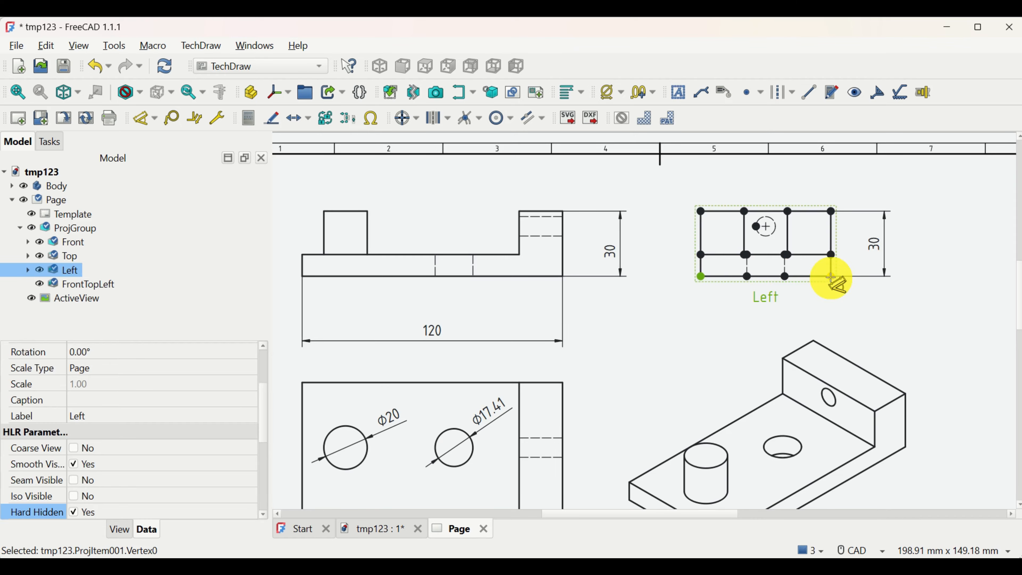
{"action": "left_click", "coordinate": [830, 276]}
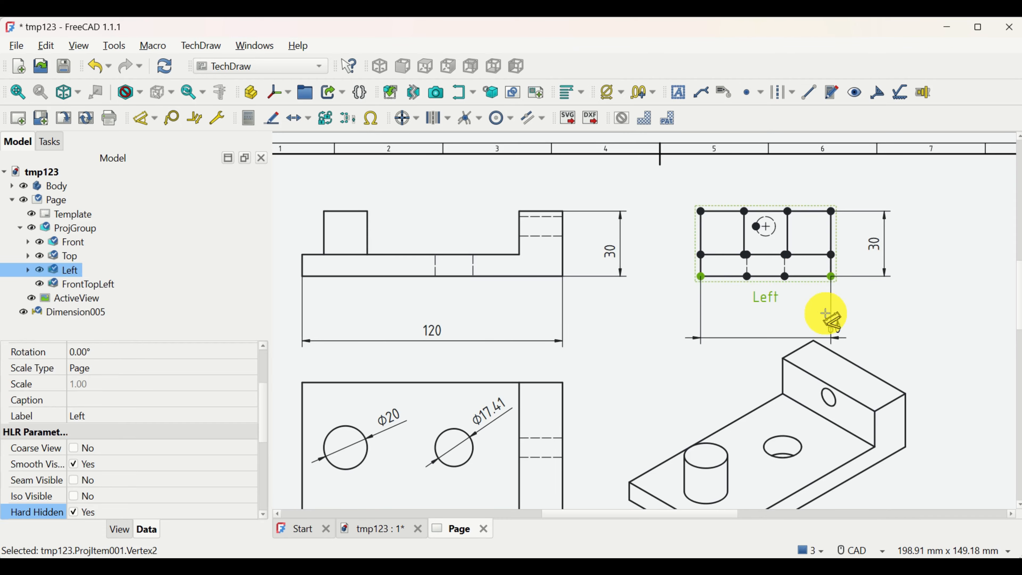
{"action": "left_click", "coordinate": [757, 308]}
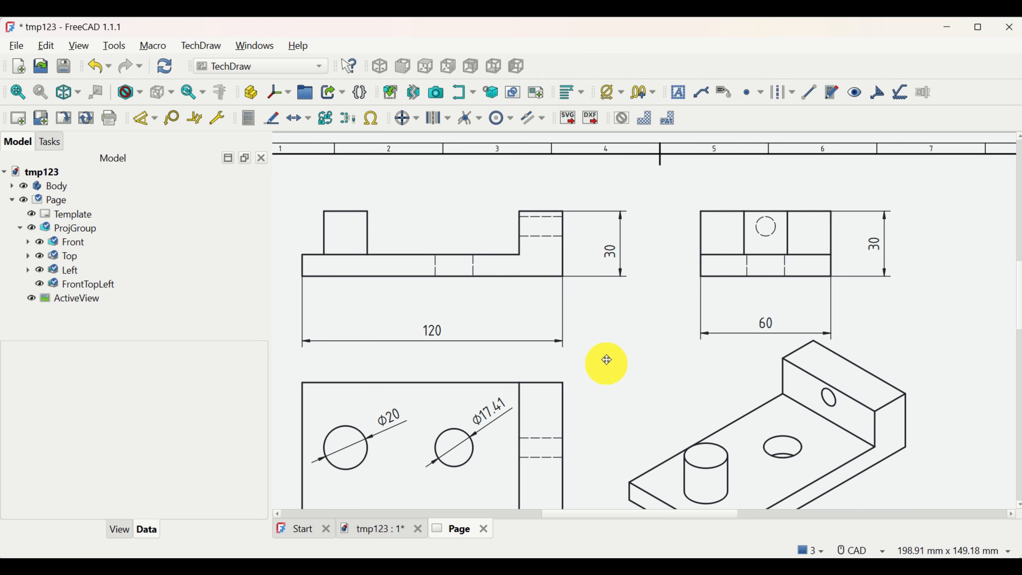
{"action": "middle_click_drag", "start_coordinate": [606, 361], "coordinate": [628, 310]}
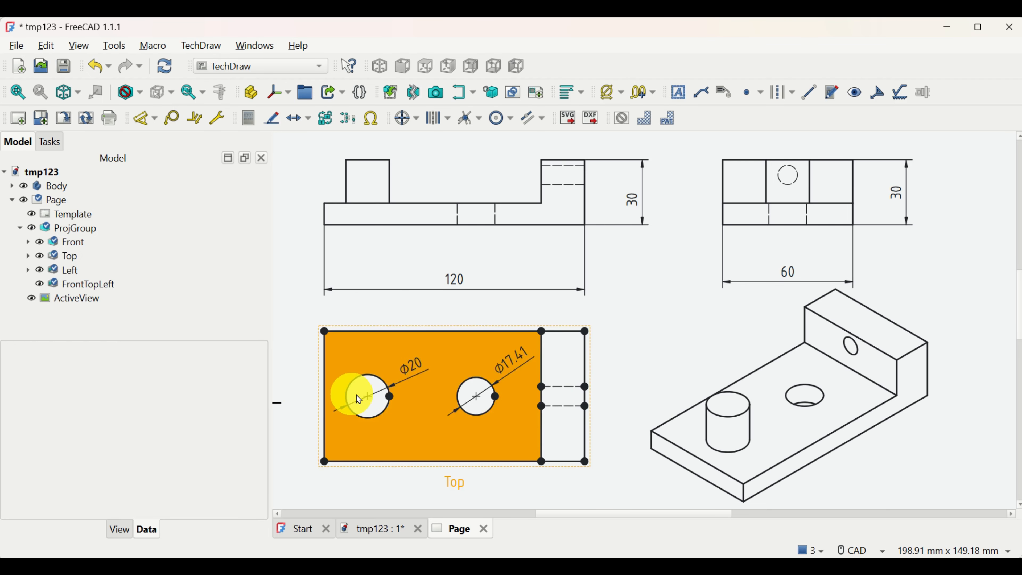
{"action": "left_click", "coordinate": [549, 390]}
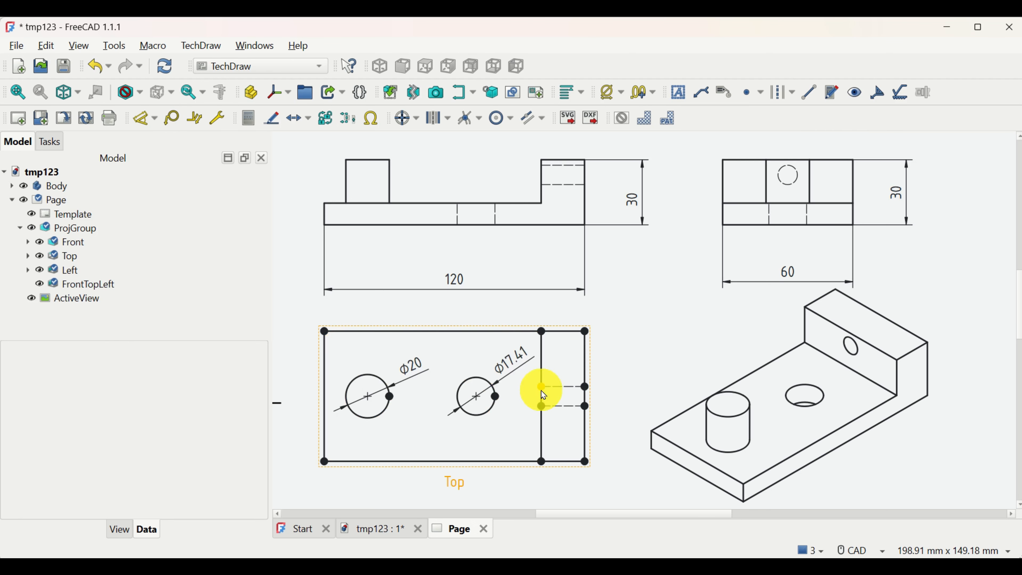
{"action": "mouse_move", "coordinate": [641, 276]}
{"action": "middle_mouse_down"}
{"action": "mouse_move", "coordinate": [620, 321]}
{"action": "mouse_move", "coordinate": [632, 312]}
{"action": "mouse_move", "coordinate": [656, 319]}
{"action": "middle_mouse_up"}
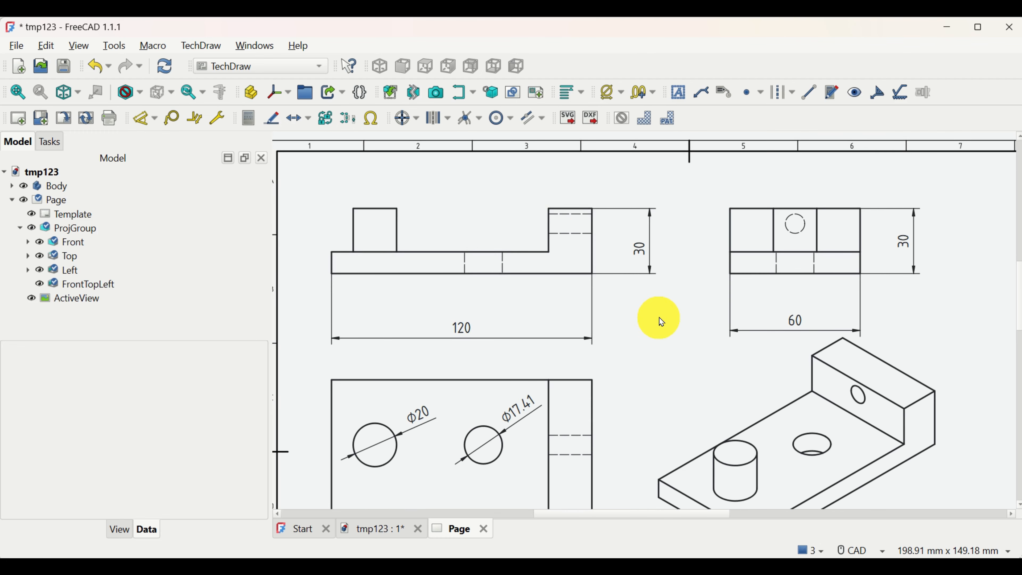
{"action": "scroll", "coordinate": [469, 193], "scroll_direction": "down", "scroll_amount": 1}
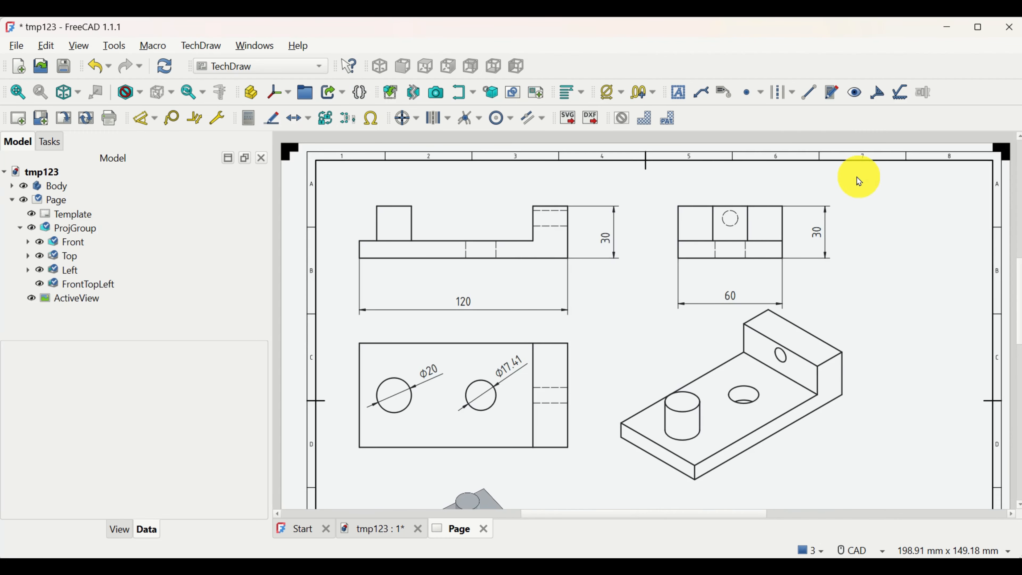
Try to add centerlines with the Faces, 2 Lines and 2 Points options without selecting any view geometry
{"action": "left_click", "coordinate": [793, 95]}
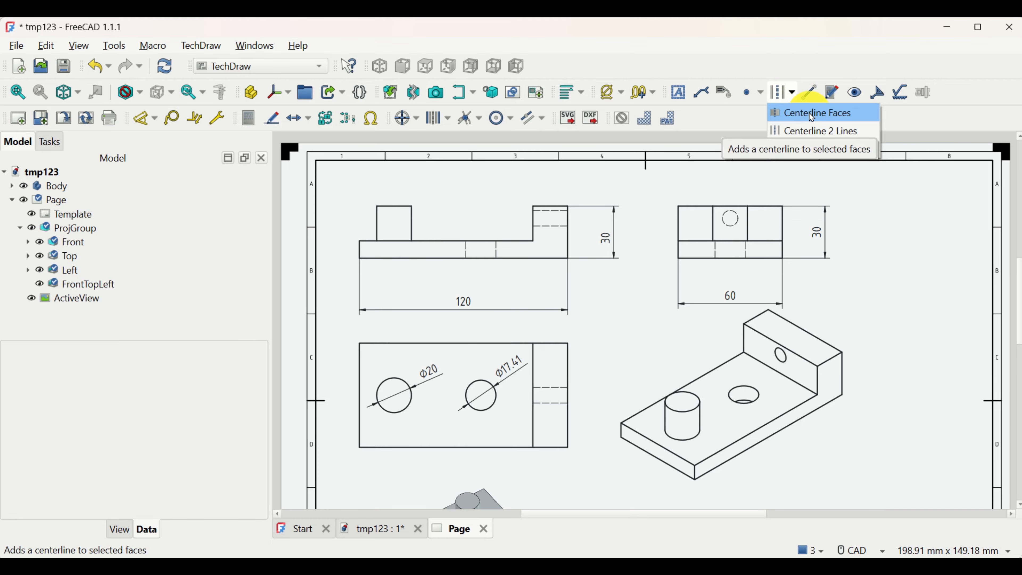
{"action": "left_click", "coordinate": [811, 116]}
{"action": "left_click", "coordinate": [596, 307]}
{"action": "left_click", "coordinate": [791, 92]}
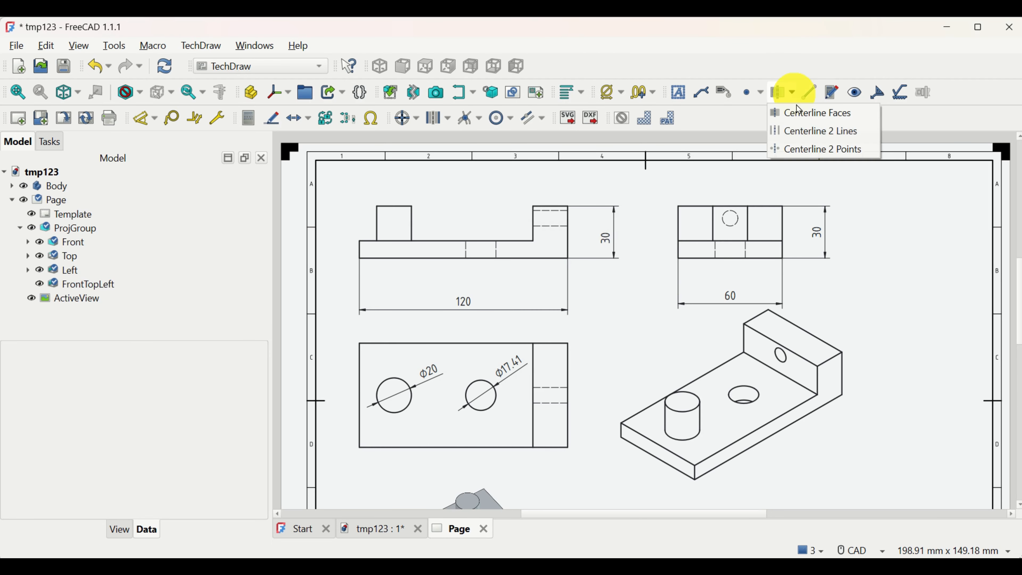
{"action": "left_click", "coordinate": [777, 130]}
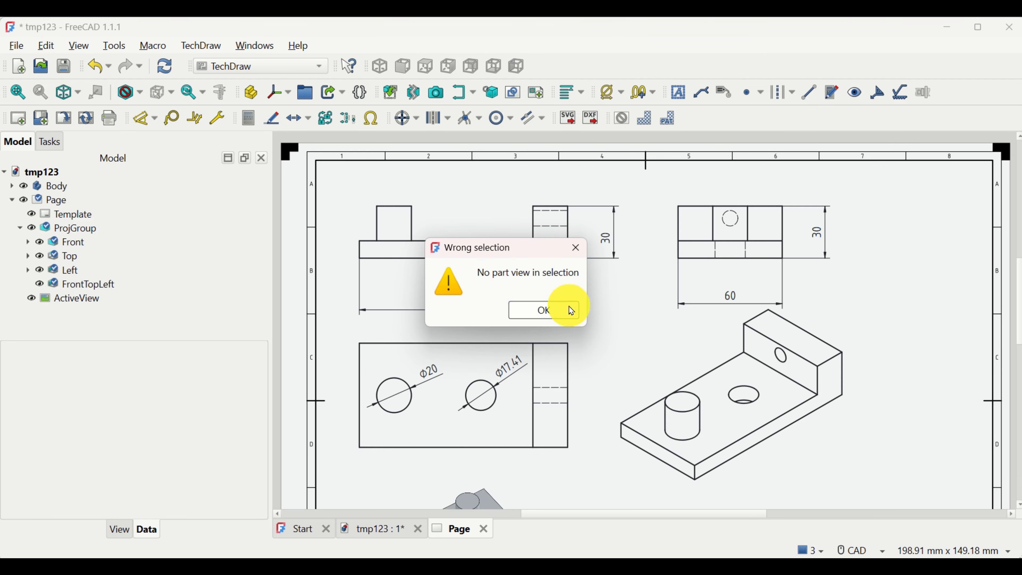
{"action": "left_click", "coordinate": [571, 310]}
{"action": "left_click", "coordinate": [792, 92]}
{"action": "left_click", "coordinate": [807, 148]}
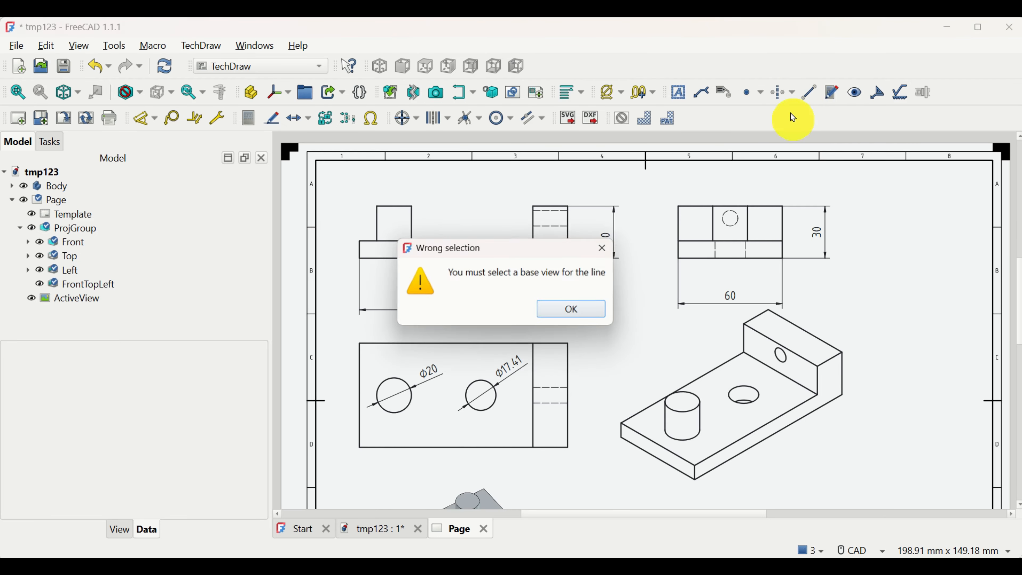
{"action": "left_click", "coordinate": [575, 306]}
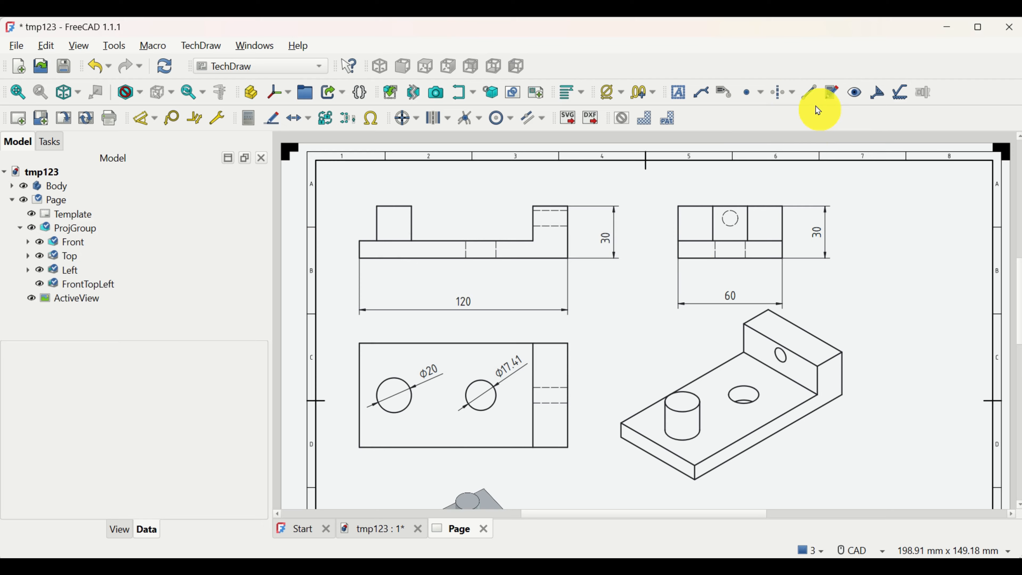
{"action": "left_click", "coordinate": [795, 93]}
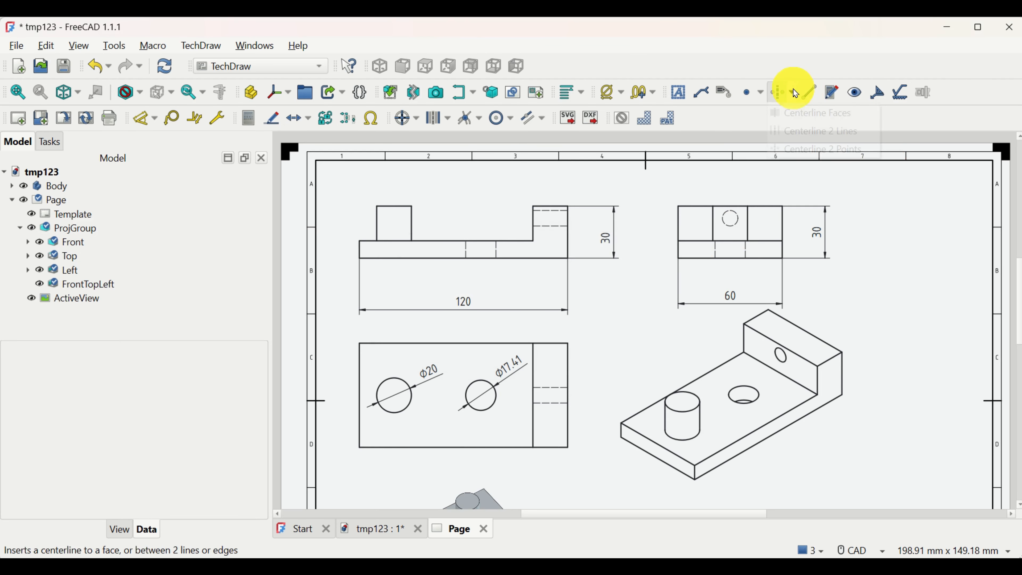
{"action": "left_click", "coordinate": [799, 114]}
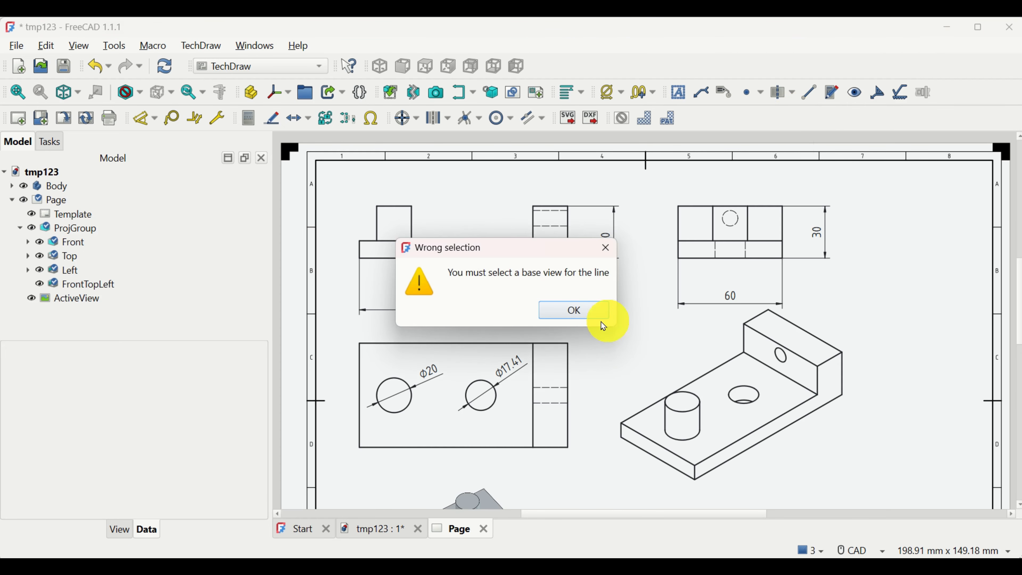
{"action": "left_click", "coordinate": [579, 314]}
Add a horizontal Symmetry-style centerline across the plate and upright block faces in the top view, with weight 0.20 and a 3 mm extension
{"action": "left_click", "coordinate": [467, 359]}
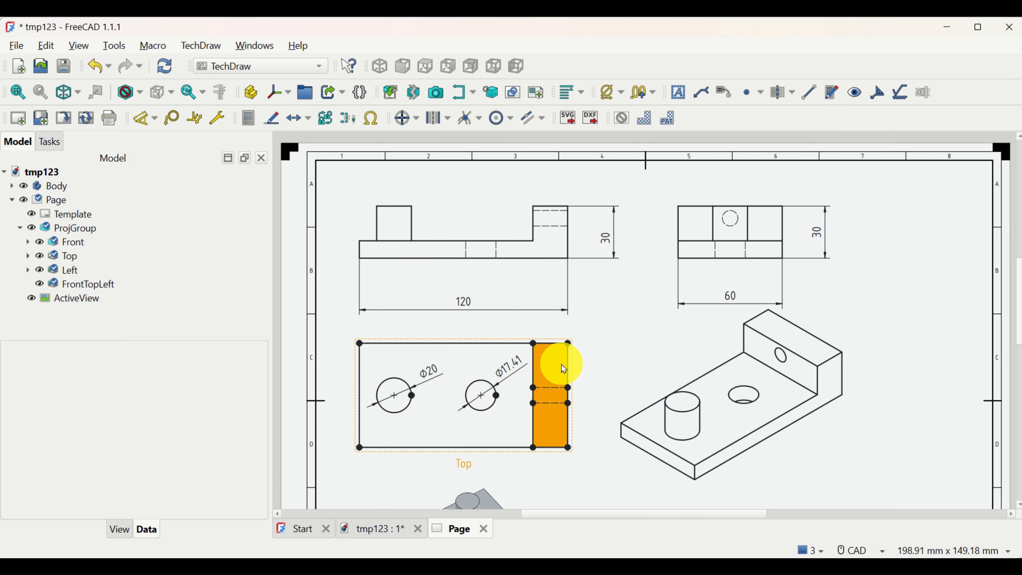
{"action": "left_click", "coordinate": [478, 357]}
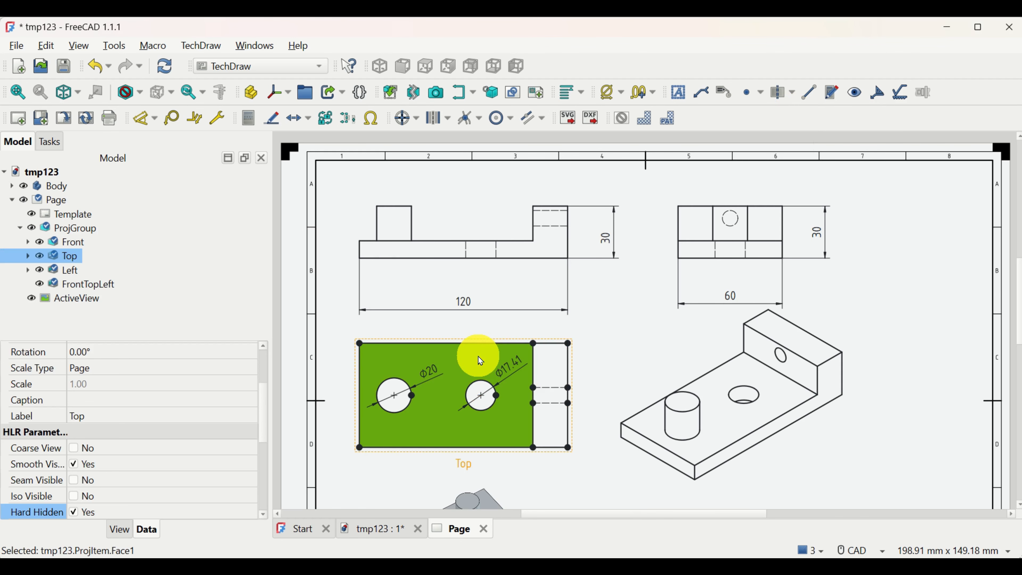
{"action": "left_click", "coordinate": [557, 379], "text": "ctrl"}
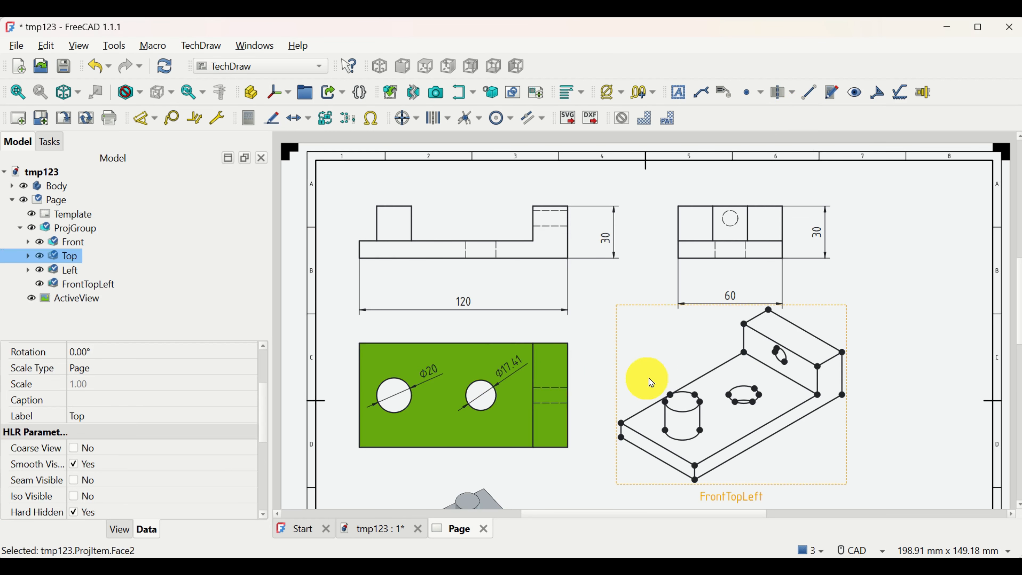
{"action": "left_click", "coordinate": [782, 99]}
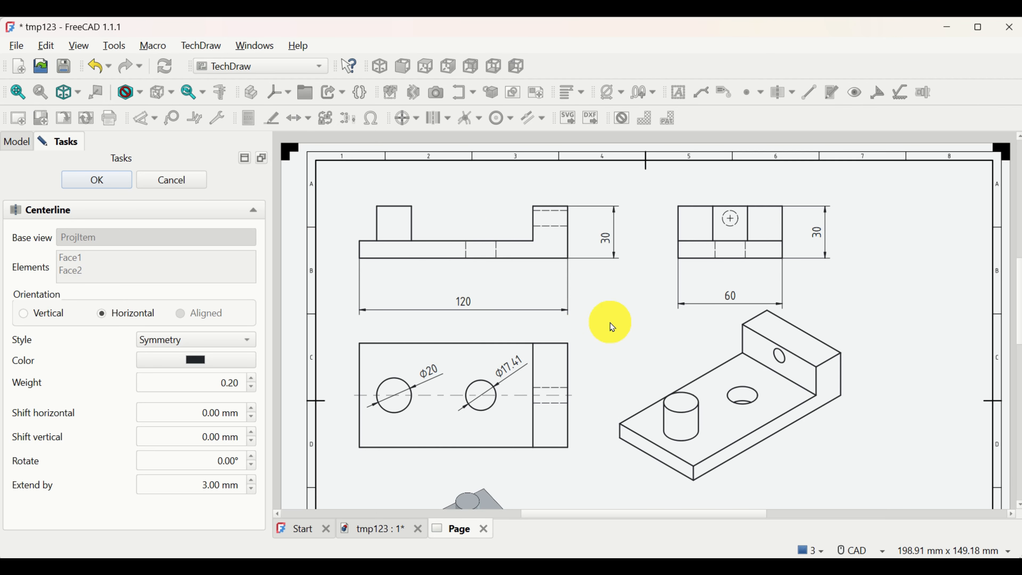
{"action": "left_click", "coordinate": [97, 180]}
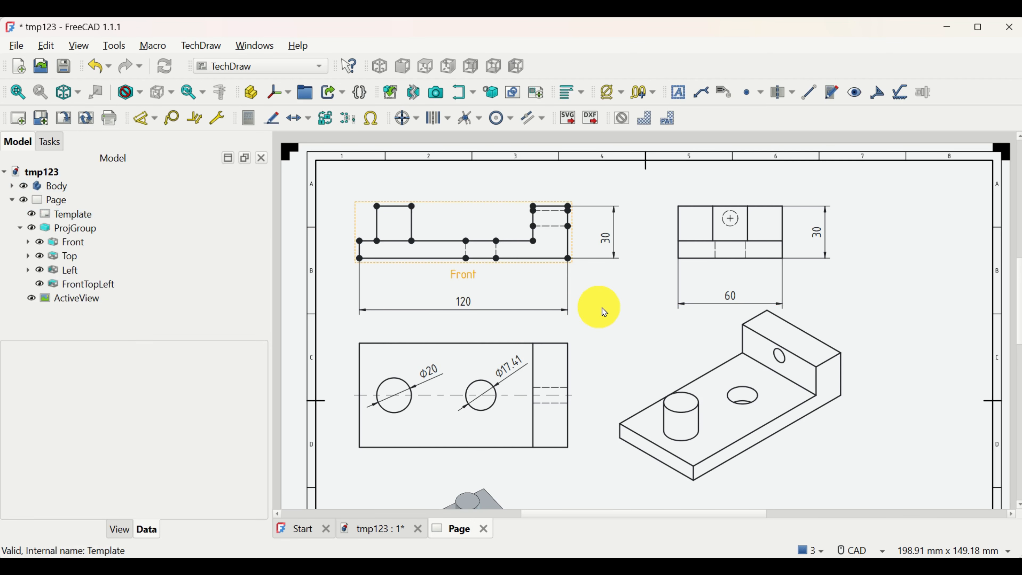
Try to add a 2 Lines centerline to the through hole in the front view without selecting both of its hidden edges
{"action": "left_click", "coordinate": [492, 258]}
{"action": "scroll", "coordinate": [492, 258], "scroll_direction": "up", "scroll_amount": 1}
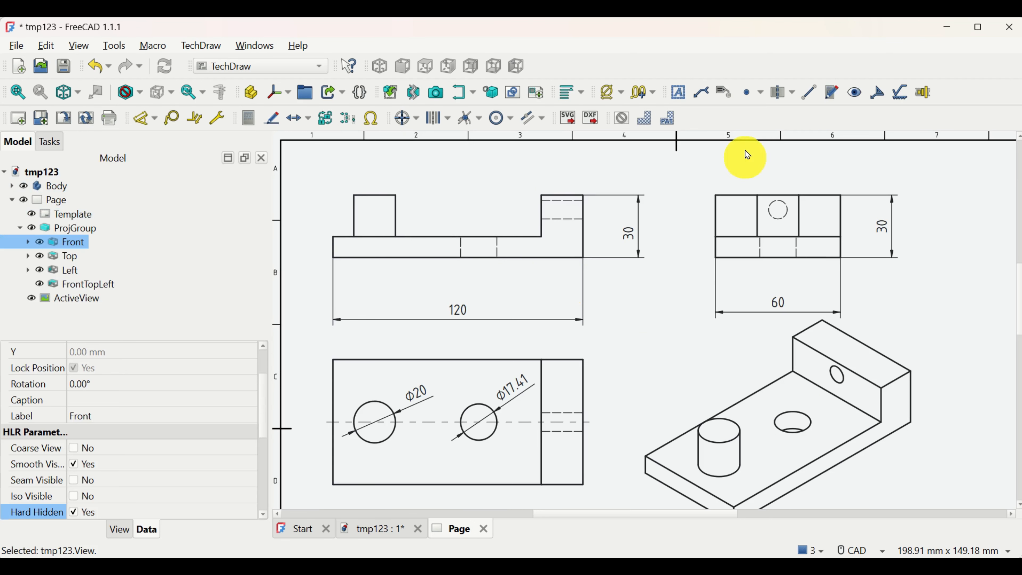
{"action": "left_click", "coordinate": [792, 94]}
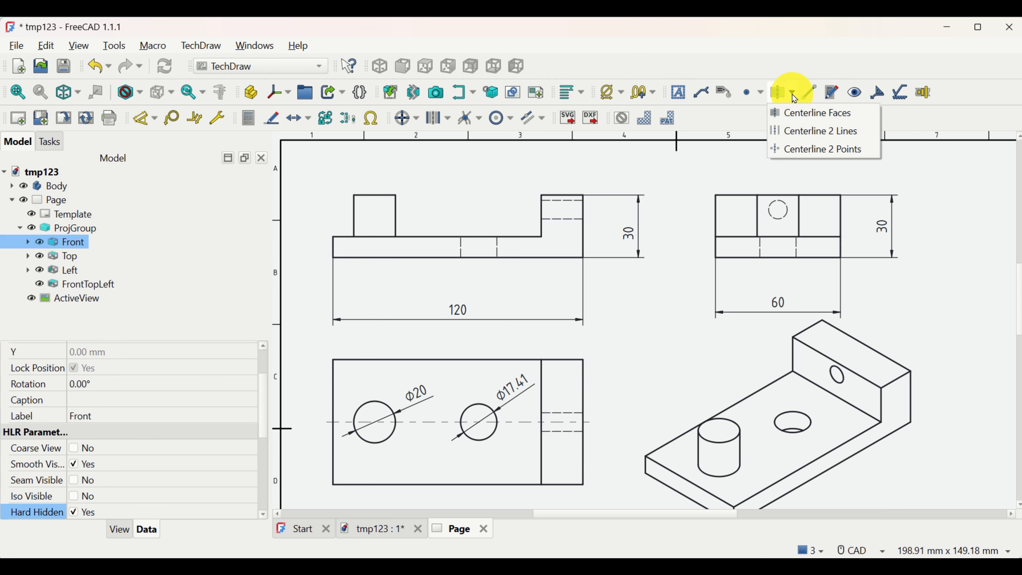
{"action": "left_click", "coordinate": [808, 137]}
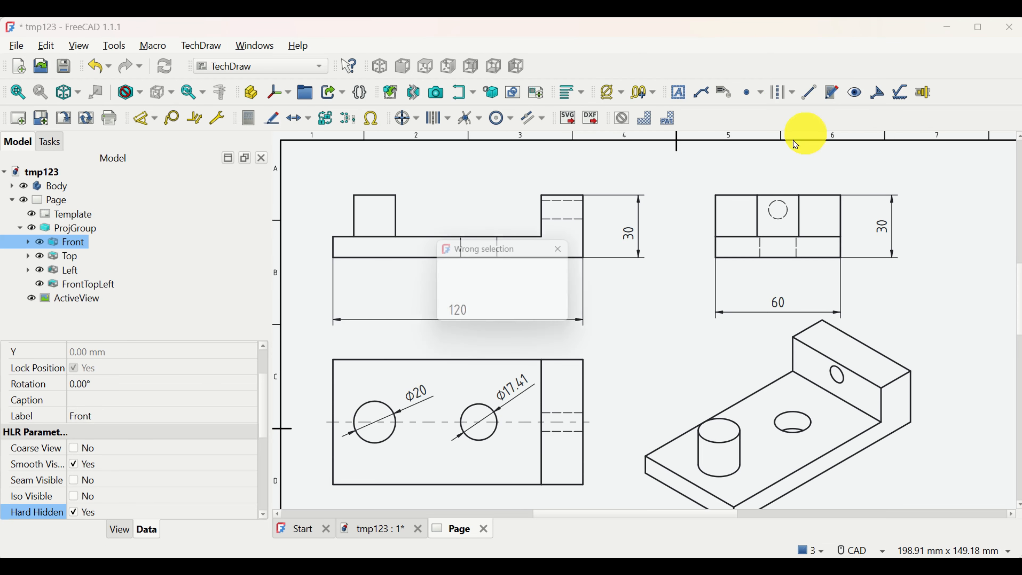
{"action": "key", "text": "Return"}
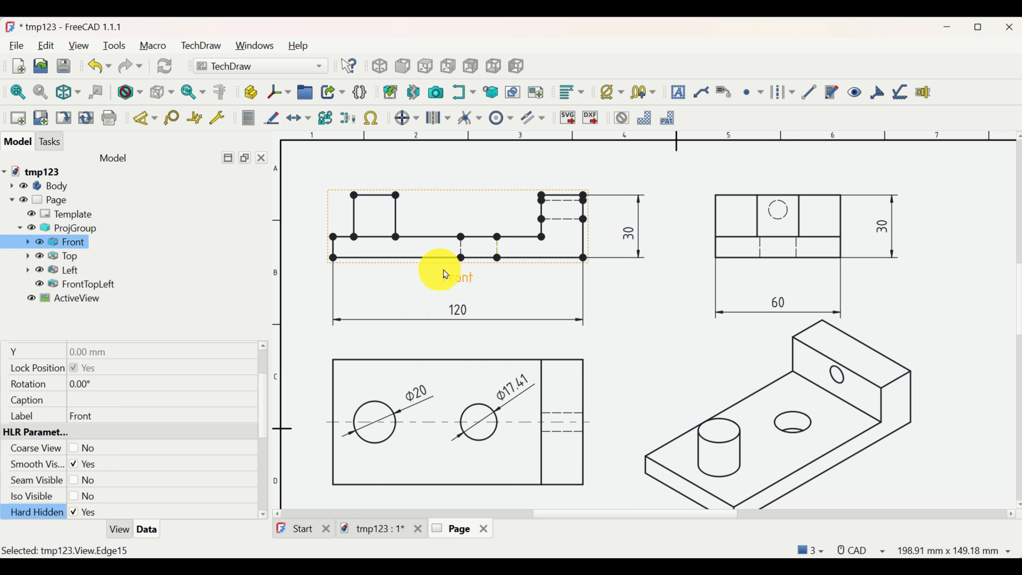
{"action": "left_click", "coordinate": [702, 144]}
Add a vertical Symmetry-style centerline between the base through hole's two hidden edges in the front view, with weight 0.20 and a 3 mm extension
{"action": "left_click", "coordinate": [462, 253]}
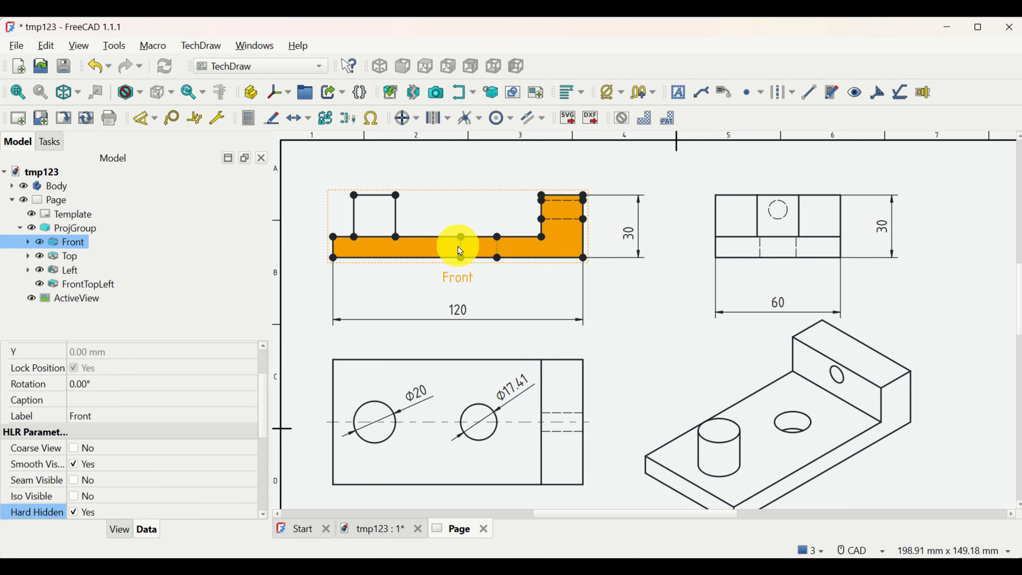
{"action": "left_click", "coordinate": [460, 249]}
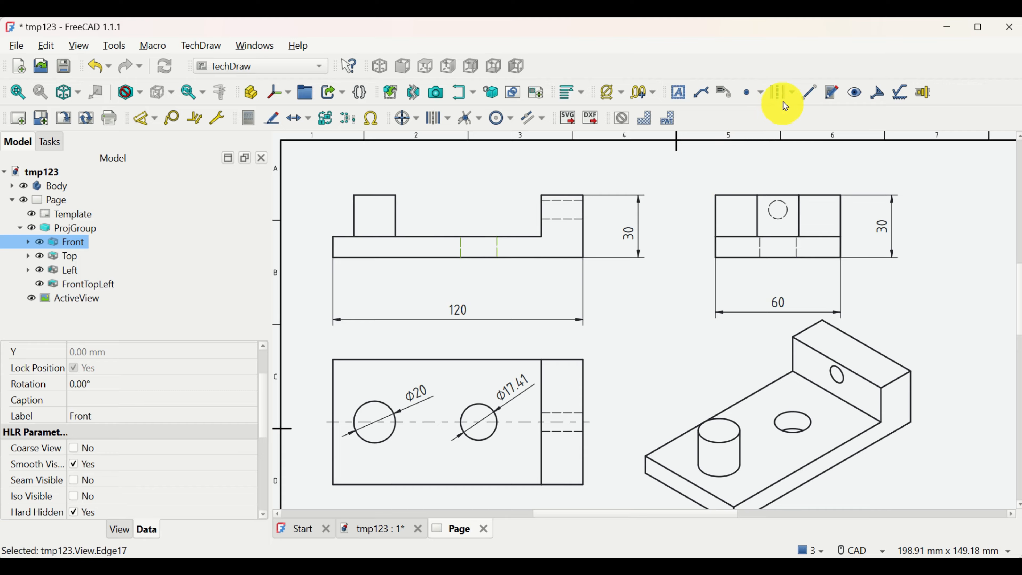
{"action": "left_click", "coordinate": [791, 99]}
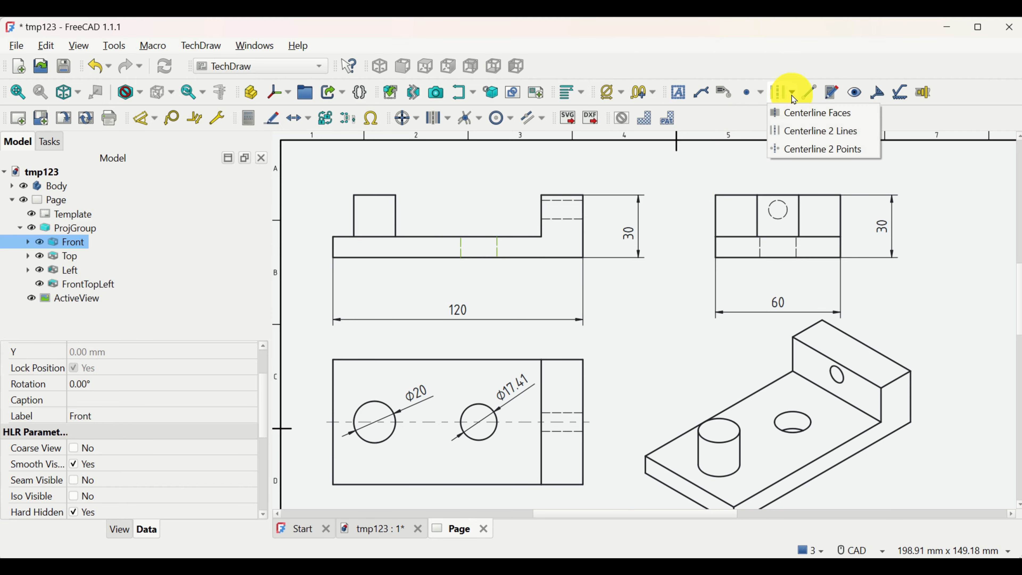
{"action": "left_click", "coordinate": [799, 134]}
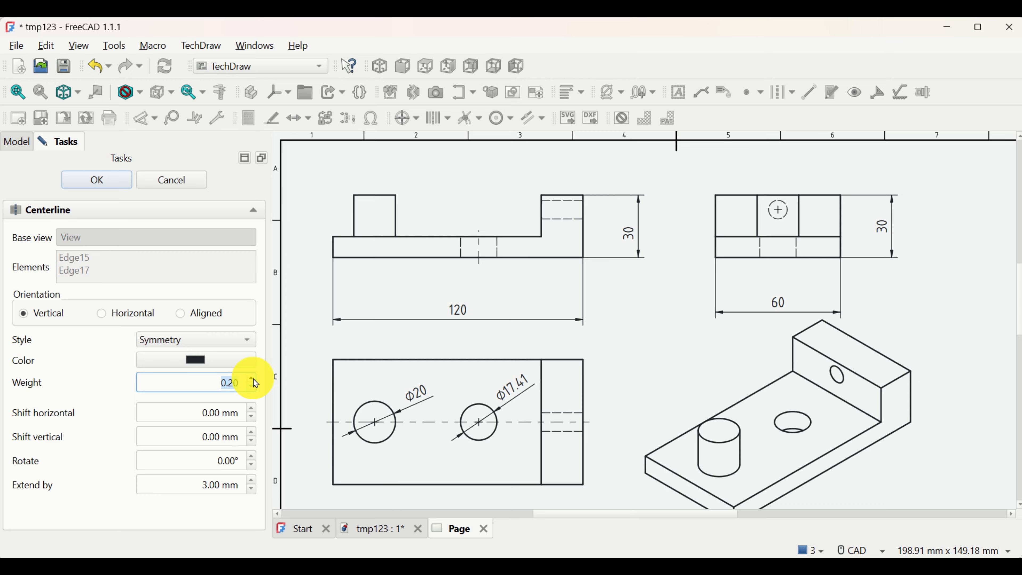
{"action": "left_click", "coordinate": [112, 186]}
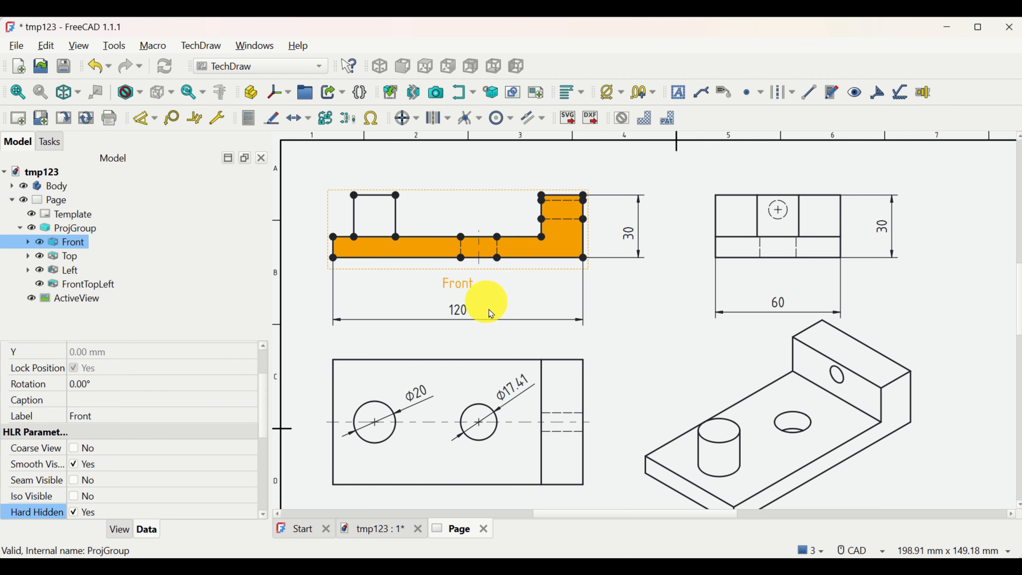
{"action": "scroll", "coordinate": [787, 276], "scroll_direction": "up", "scroll_amount": 6}
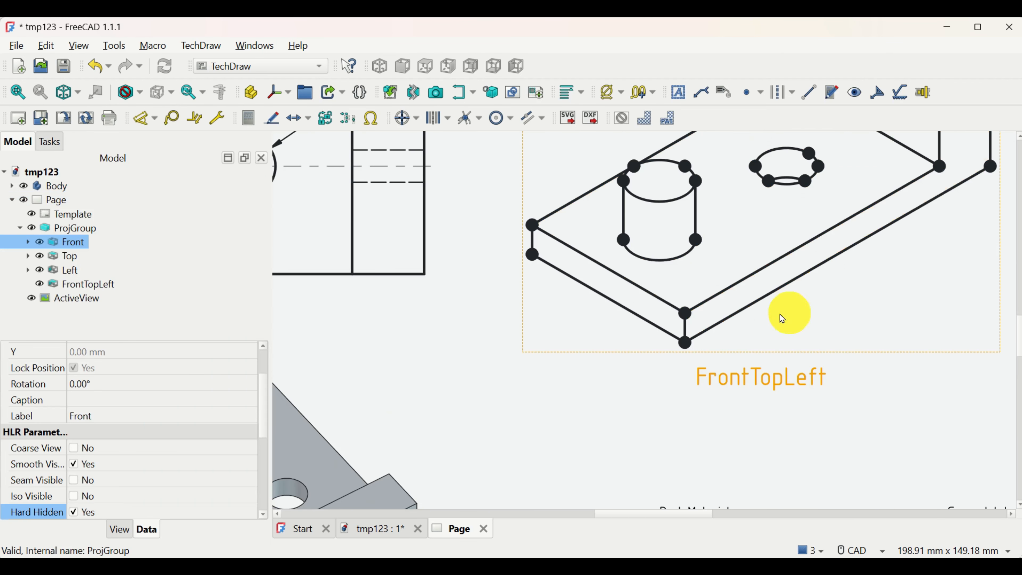
Add a vertical Symmetry-style centerline between the base through hole's two hidden edges in the left view, with weight 0.10 and a 3 mm extension
{"action": "scroll", "coordinate": [648, 326], "scroll_direction": "down", "scroll_amount": 5}
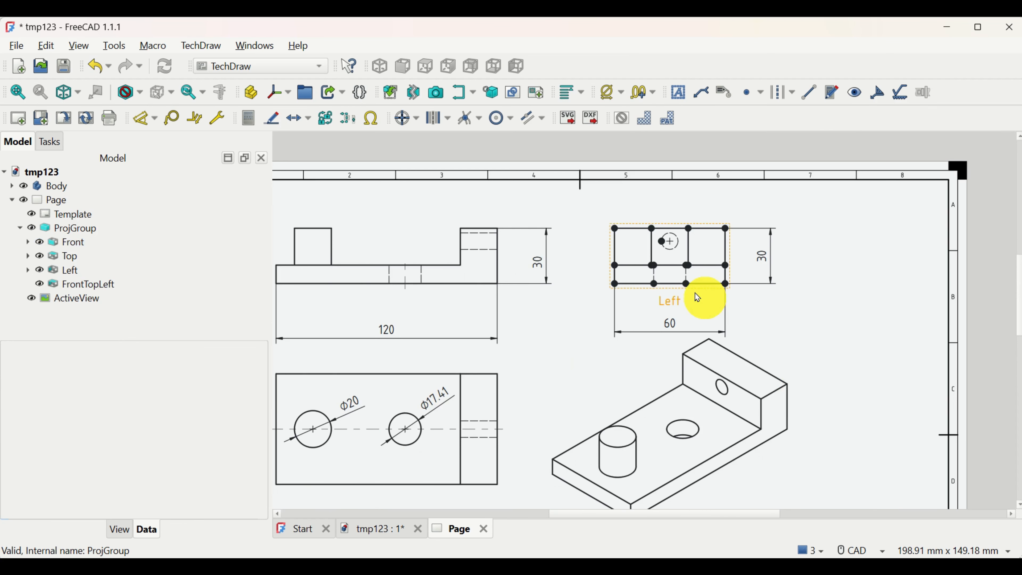
{"action": "scroll", "coordinate": [696, 297], "scroll_direction": "up", "scroll_amount": 2}
{"action": "left_click", "coordinate": [685, 270]}
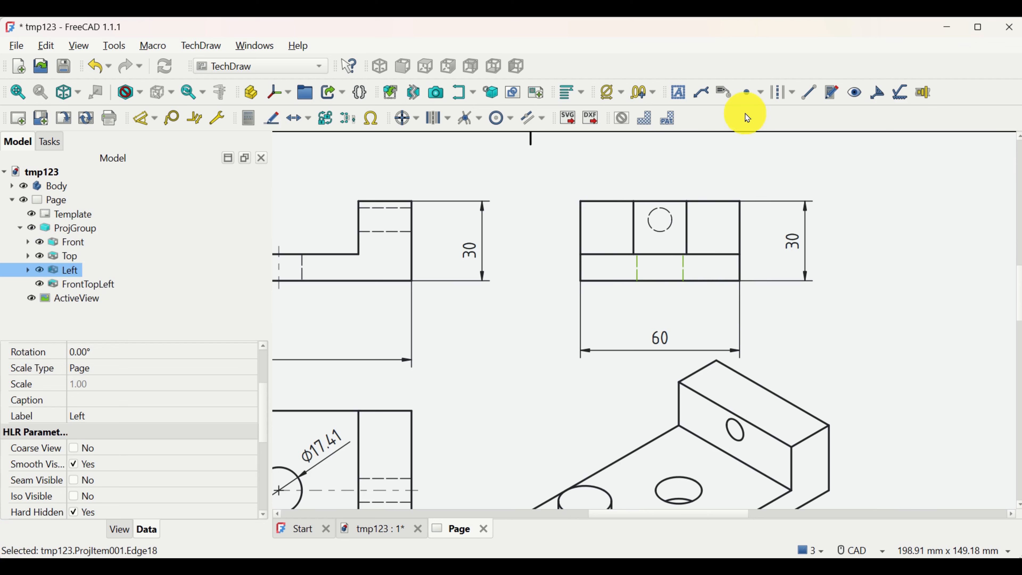
{"action": "left_click", "coordinate": [787, 99]}
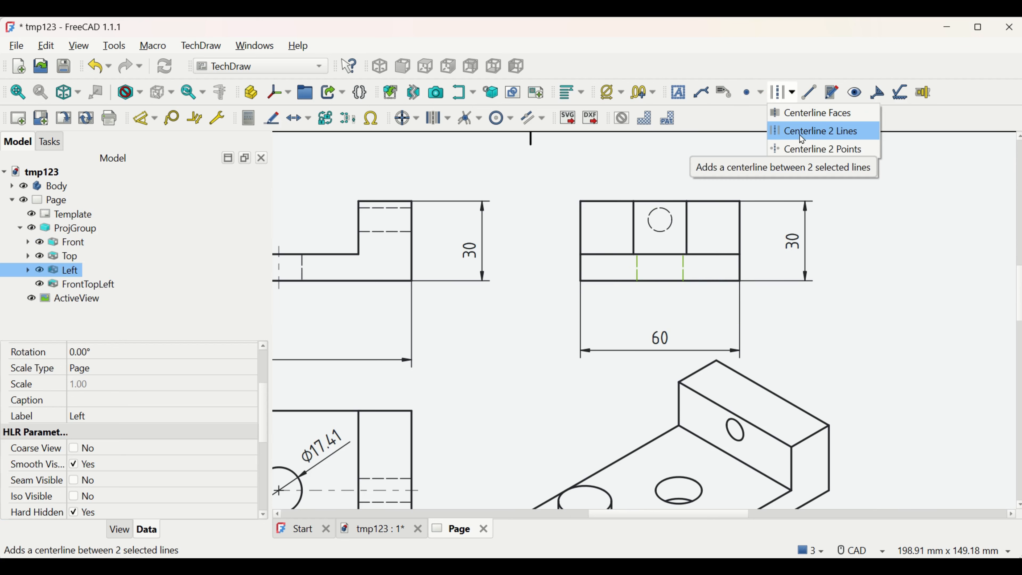
{"action": "left_click", "coordinate": [803, 133]}
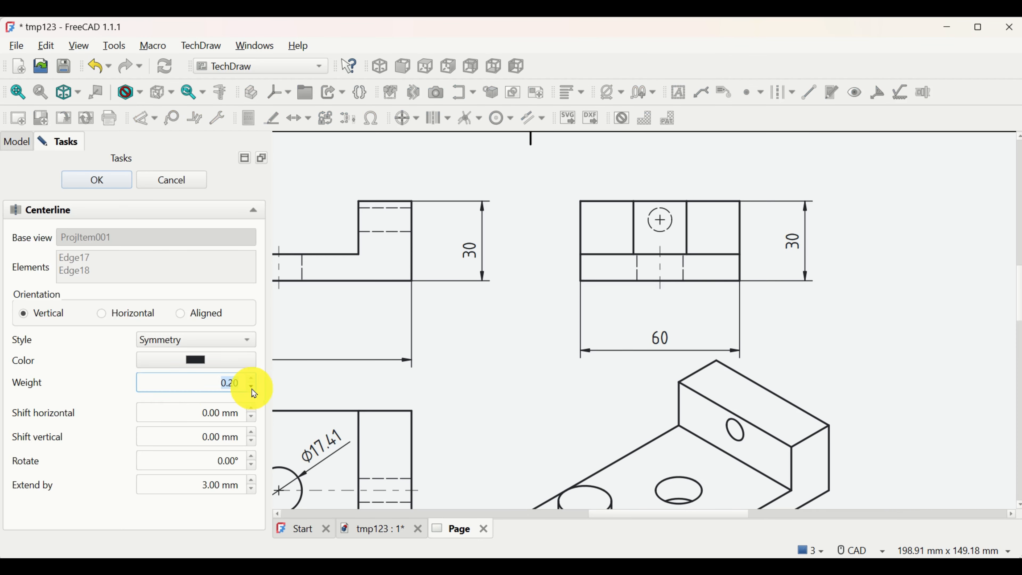
{"action": "left_click", "coordinate": [900, 325]}
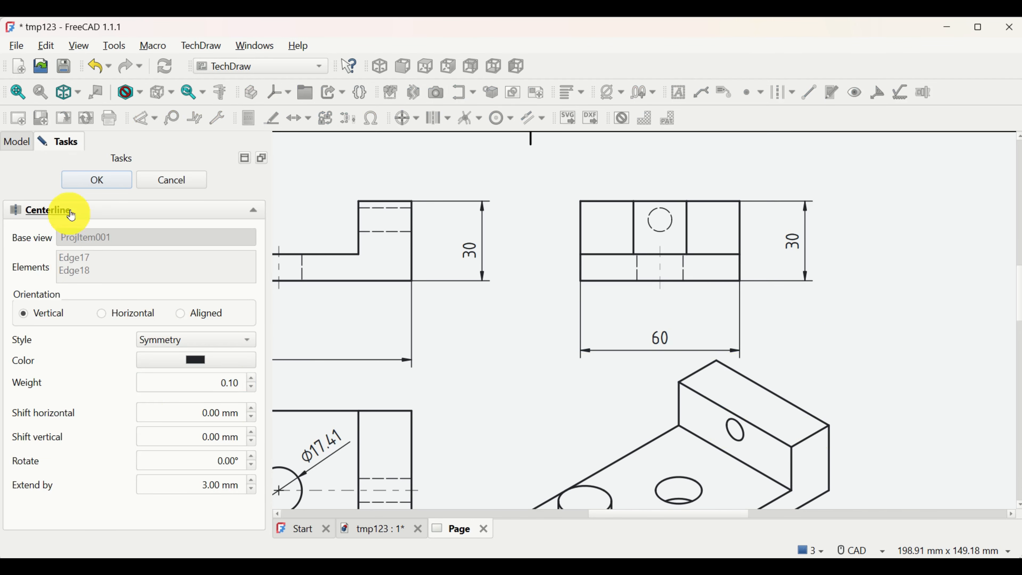
{"action": "left_click", "coordinate": [98, 182]}
{"action": "scroll", "coordinate": [519, 381], "scroll_direction": "down", "scroll_amount": 1}
{"action": "left_click", "coordinate": [523, 383]}
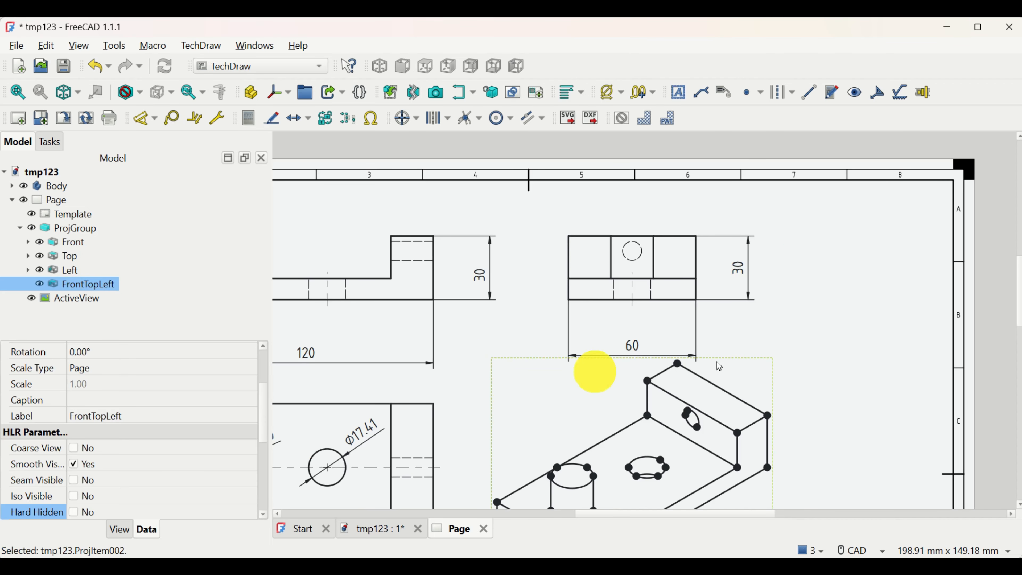
{"action": "left_click", "coordinate": [797, 185]}
{"action": "scroll", "coordinate": [796, 184], "scroll_direction": "down", "scroll_amount": 1}
{"action": "middle_click_drag", "start_coordinate": [575, 357], "coordinate": [710, 365]}
{"action": "middle_click_drag", "start_coordinate": [647, 403], "coordinate": [643, 339]}
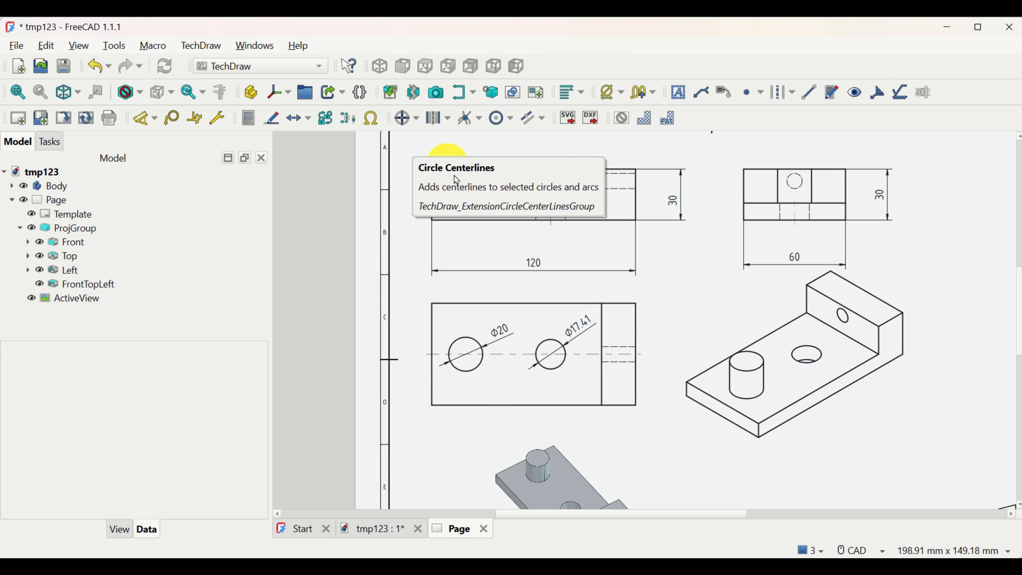
{"action": "scroll", "coordinate": [486, 337], "scroll_direction": "up", "scroll_amount": 2}
{"action": "left_click", "coordinate": [466, 356]}
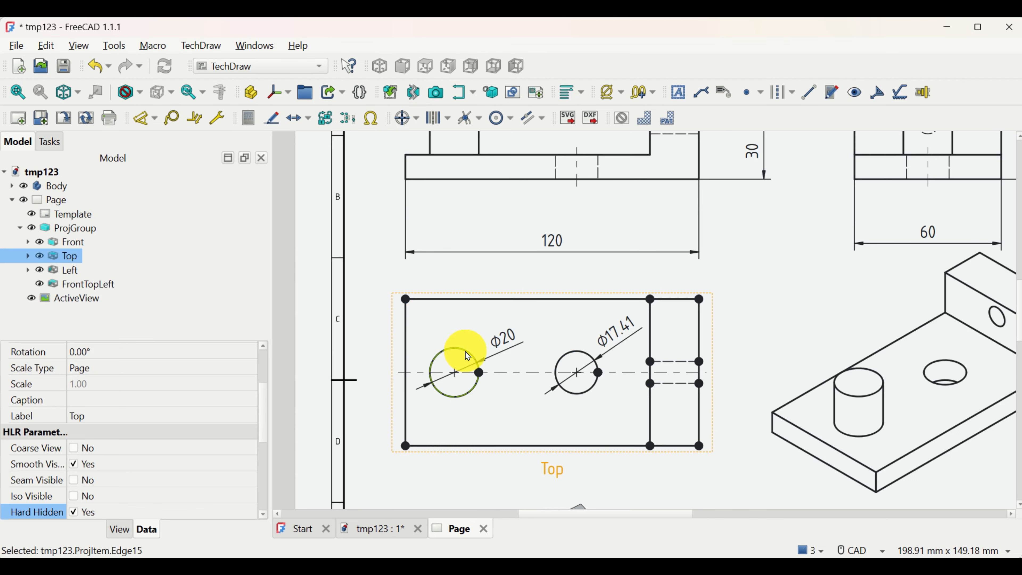
{"action": "left_click", "coordinate": [573, 357], "text": "ctrl"}
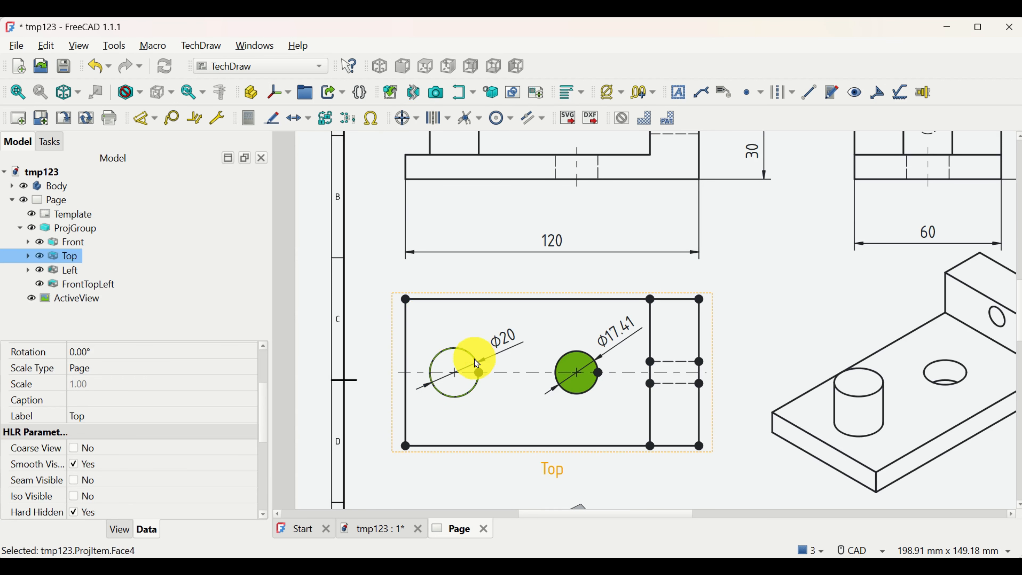
{"action": "left_click", "coordinate": [765, 323]}
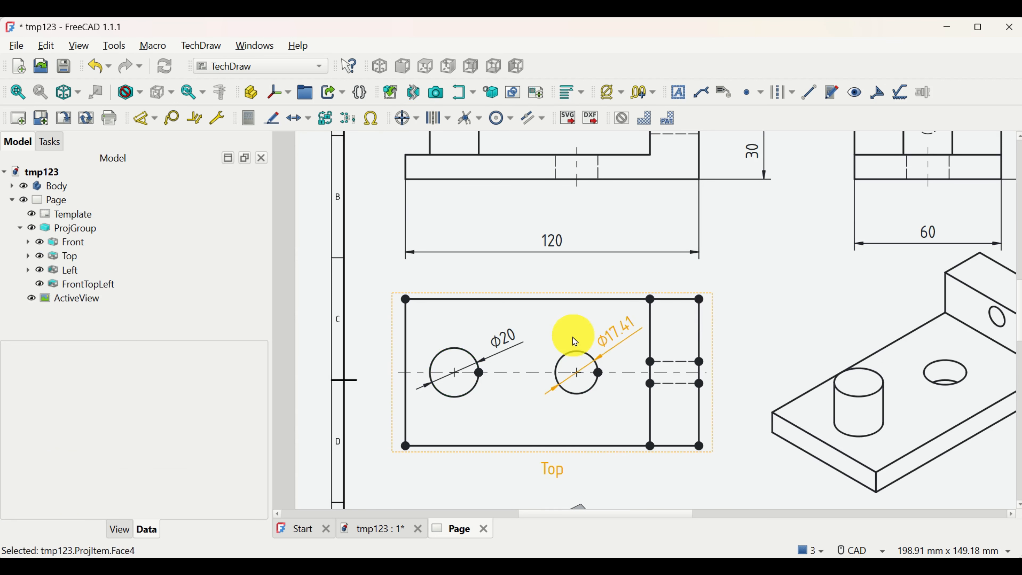
Add circle centerlines to the 20 mm and 17.41 mm circles in the top view
{"action": "left_click", "coordinate": [580, 354]}
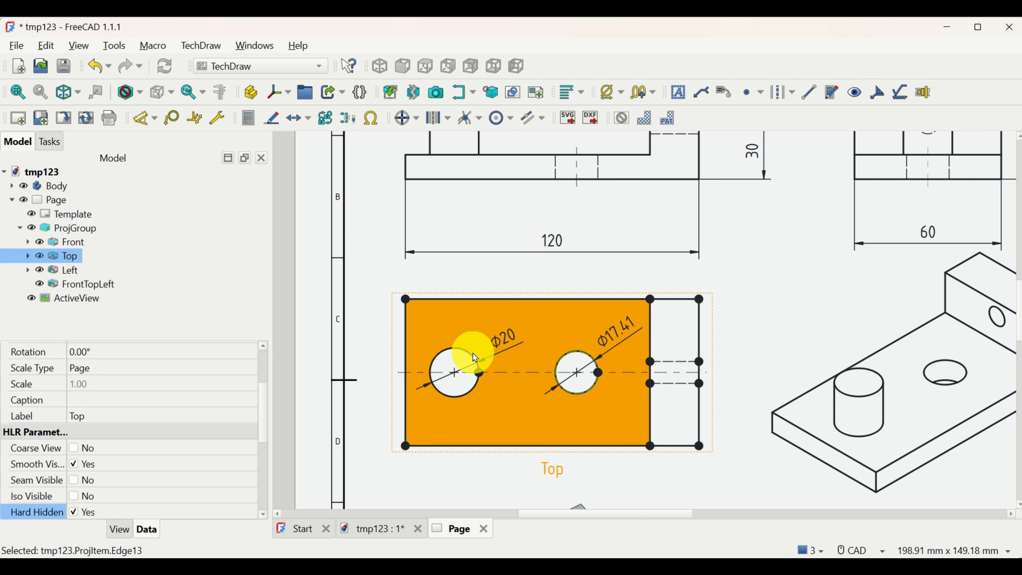
{"action": "left_click", "coordinate": [473, 353], "text": "ctrl"}
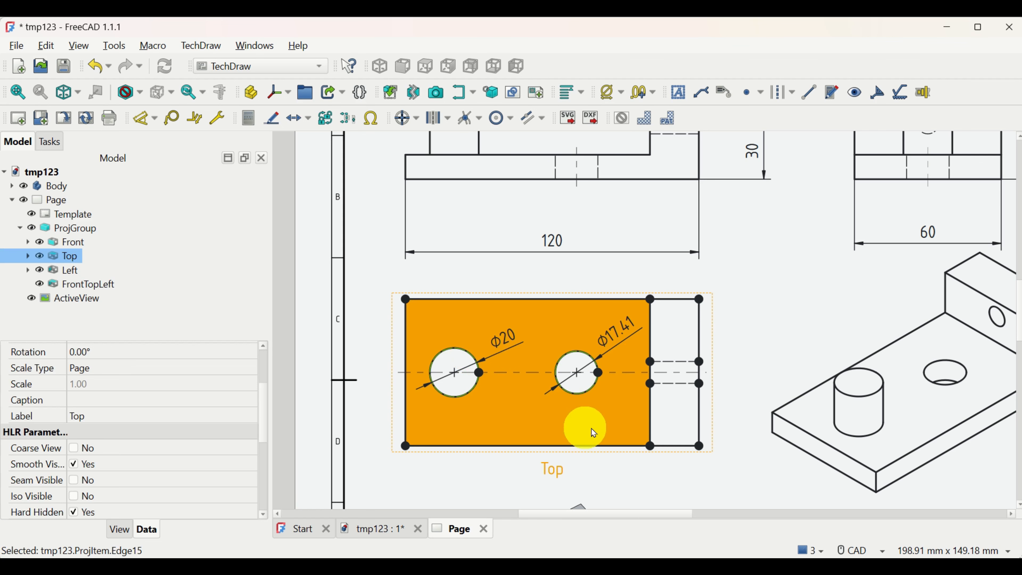
{"action": "left_click", "coordinate": [415, 122]}
{"action": "left_click", "coordinate": [438, 140]}
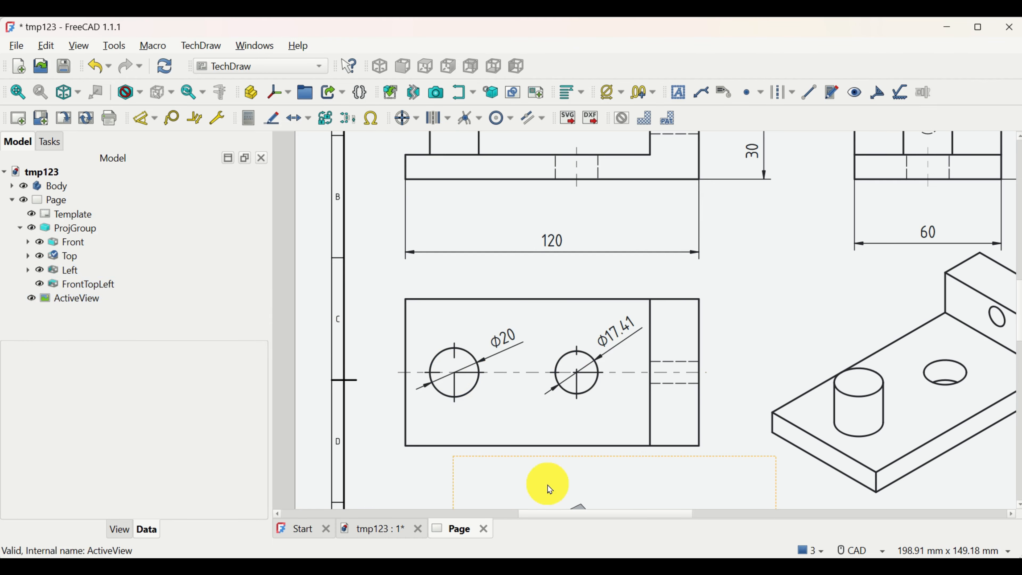
{"action": "left_click", "coordinate": [28, 257]}
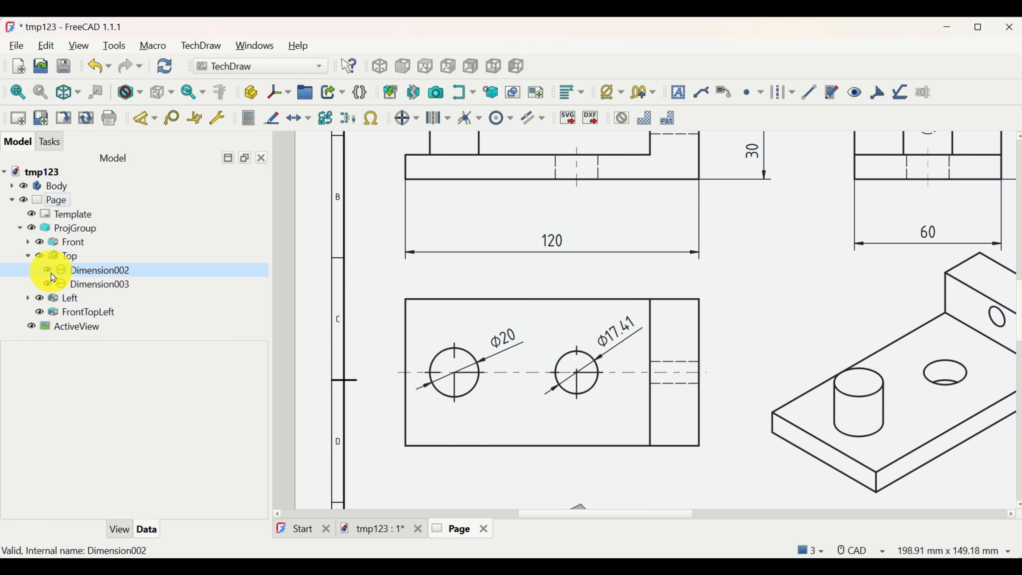
{"action": "left_click", "coordinate": [97, 287]}
{"action": "left_click", "coordinate": [99, 269]}
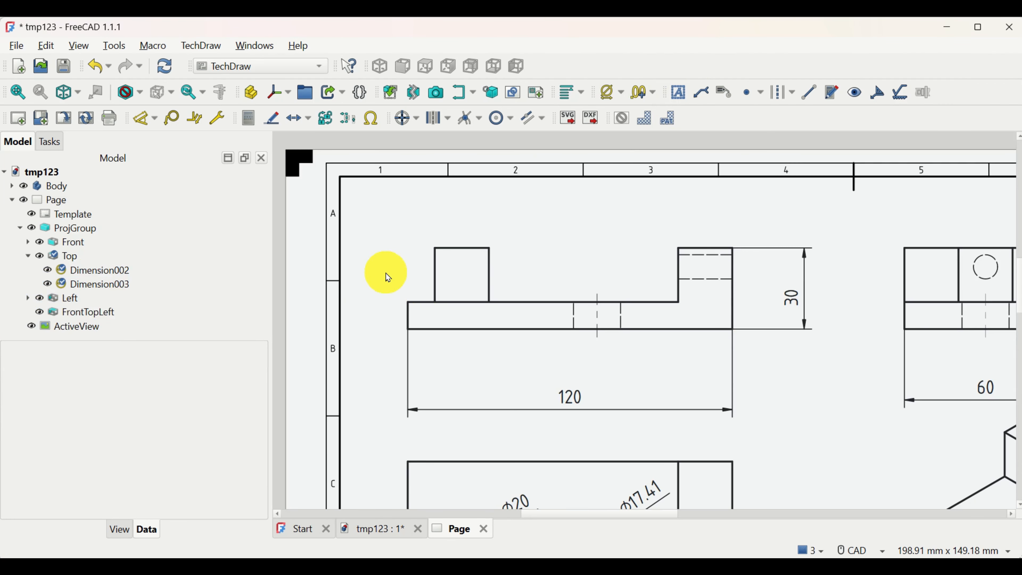
Try to add a vertical length dimension without selecting any view geometry
{"action": "left_click", "coordinate": [151, 120]}
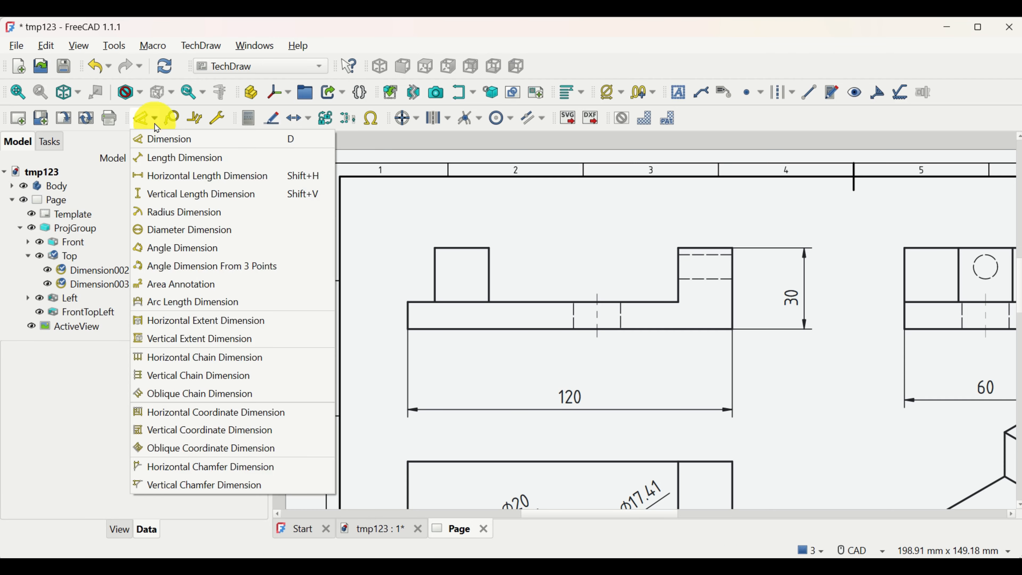
{"action": "left_click", "coordinate": [174, 194]}
{"action": "left_click", "coordinate": [553, 312]}
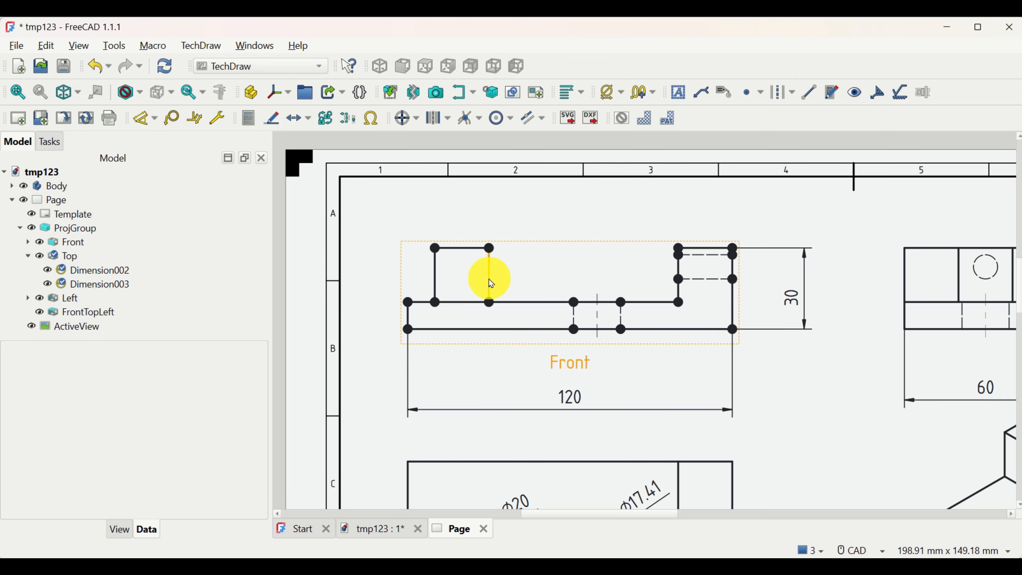
Add a vertical length dimension to the boss's side edge in the front view and place it just to the right of the boss
{"action": "left_click", "coordinate": [488, 280]}
{"action": "left_click", "coordinate": [152, 118]}
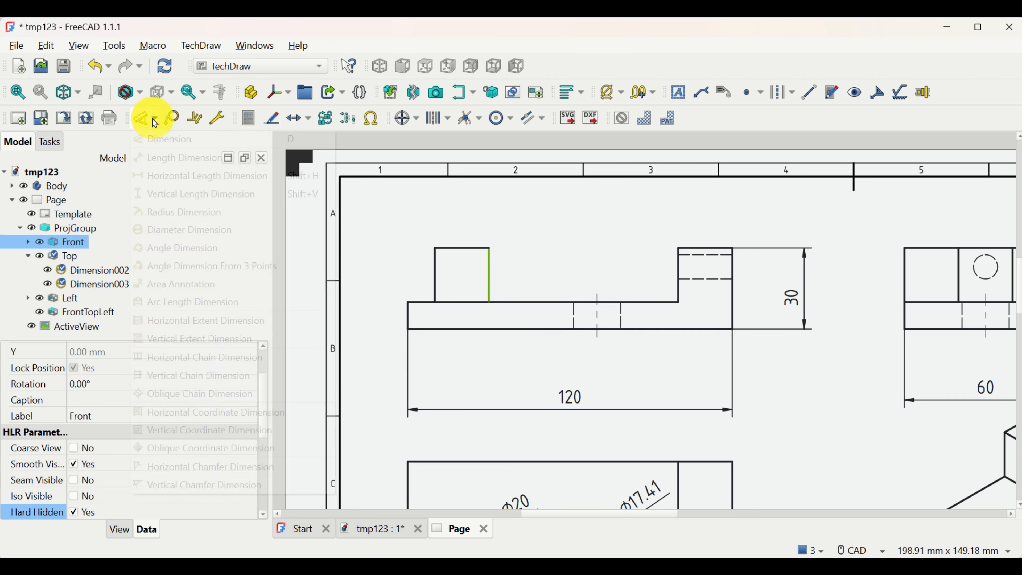
{"action": "left_click", "coordinate": [190, 194]}
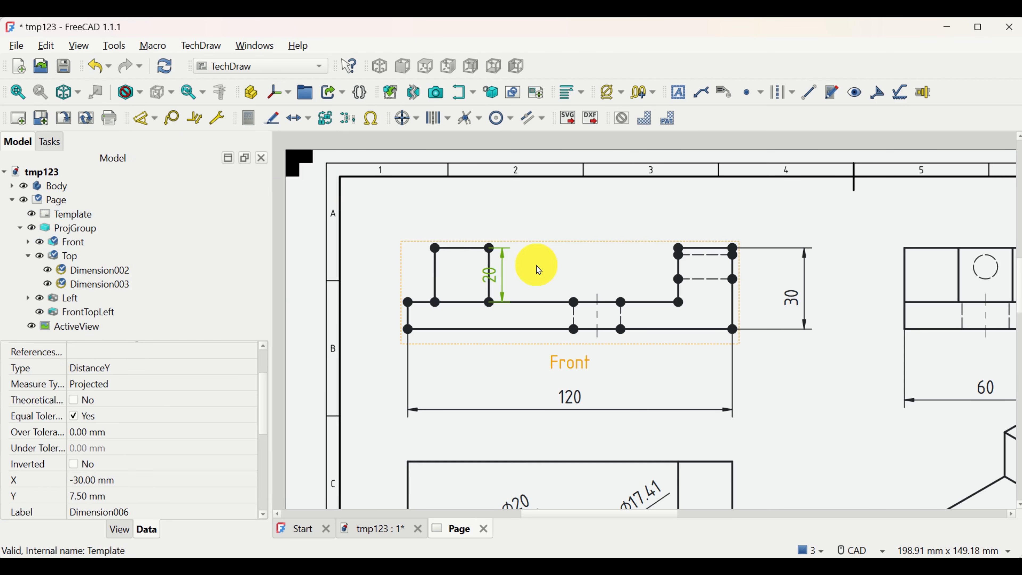
{"action": "left_click_drag", "start_coordinate": [498, 280], "coordinate": [528, 274]}
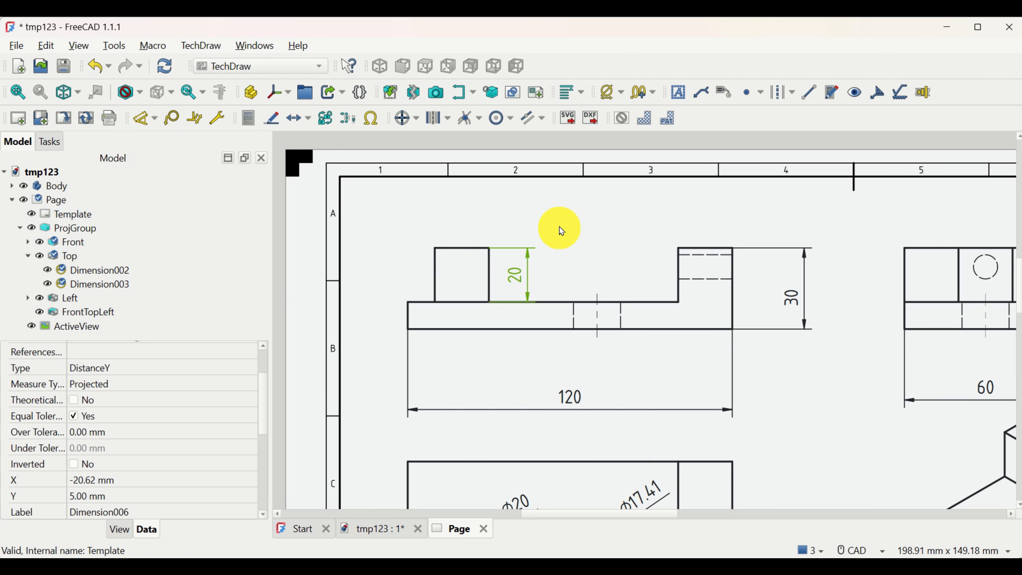
{"action": "left_click", "coordinate": [561, 228]}
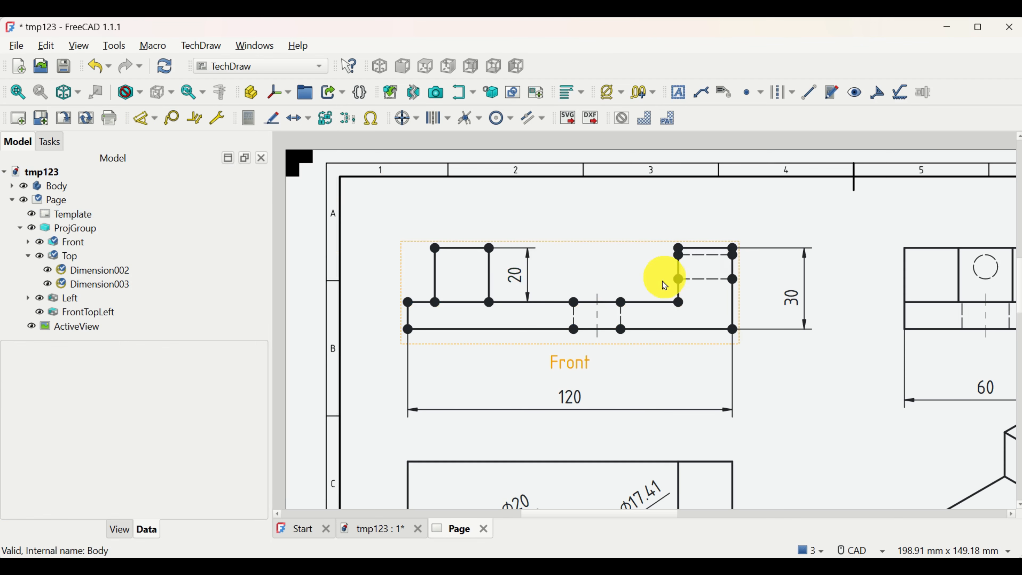
Add a horizontal Symmetry-style centerline between the upright block hole's hidden edges in the front view, with weight 0.20 and a 3 mm extension
{"action": "scroll", "coordinate": [645, 293], "scroll_direction": "down", "scroll_amount": 3}
{"action": "scroll", "coordinate": [682, 324], "scroll_direction": "up", "scroll_amount": 4}
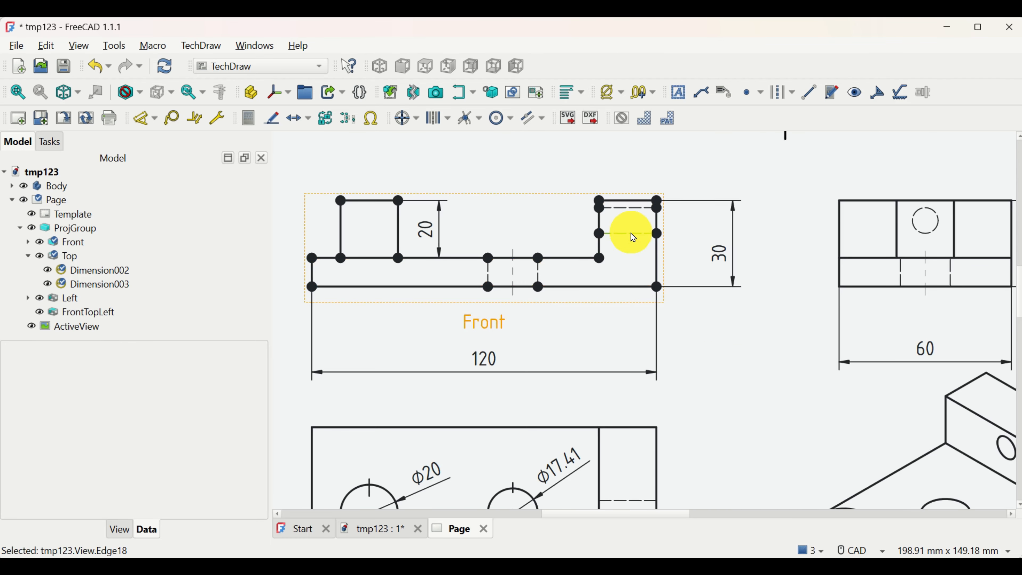
{"action": "left_click", "coordinate": [633, 237]}
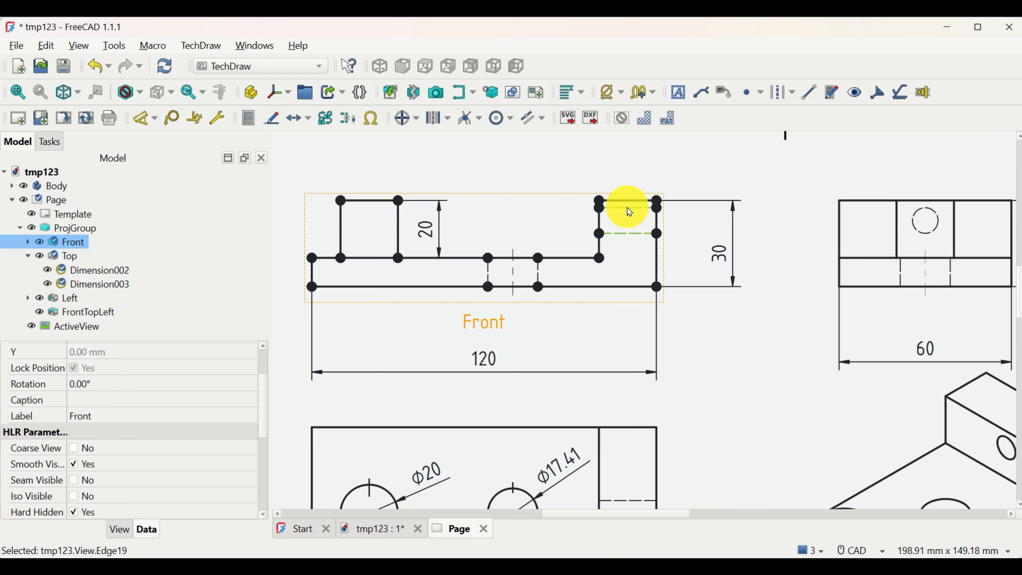
{"action": "left_click", "coordinate": [791, 98]}
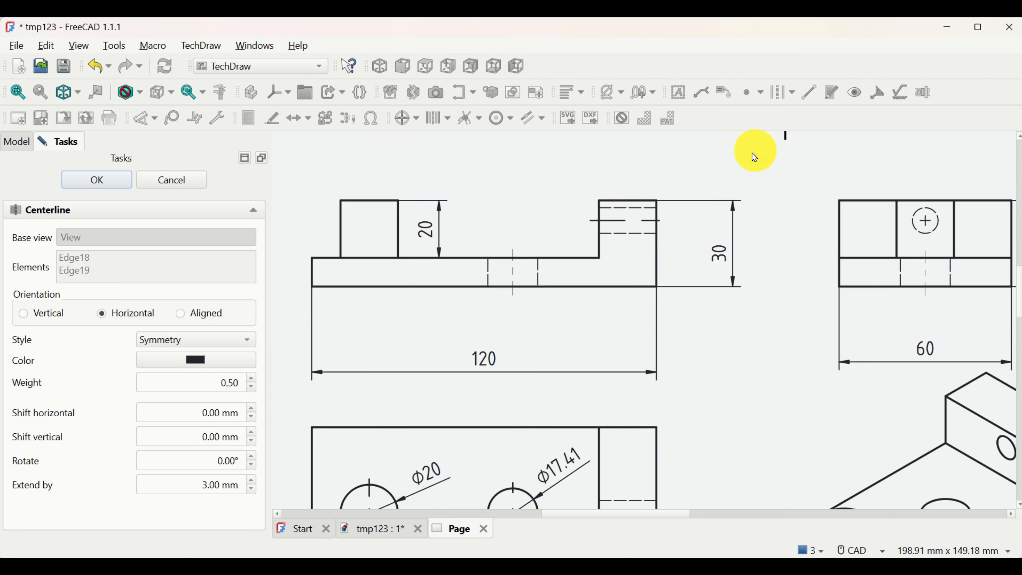
{"action": "left_click", "coordinate": [253, 387]}
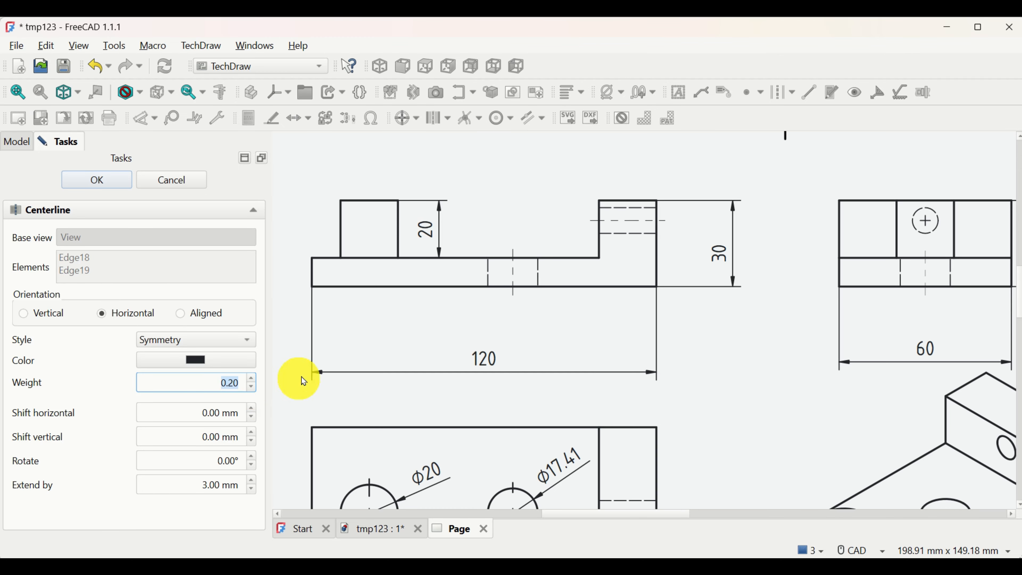
{"action": "left_click", "coordinate": [109, 186]}
{"action": "scroll", "coordinate": [753, 411], "scroll_direction": "down", "scroll_amount": 4}
{"action": "middle_click_drag", "start_coordinate": [753, 415], "coordinate": [671, 324]}
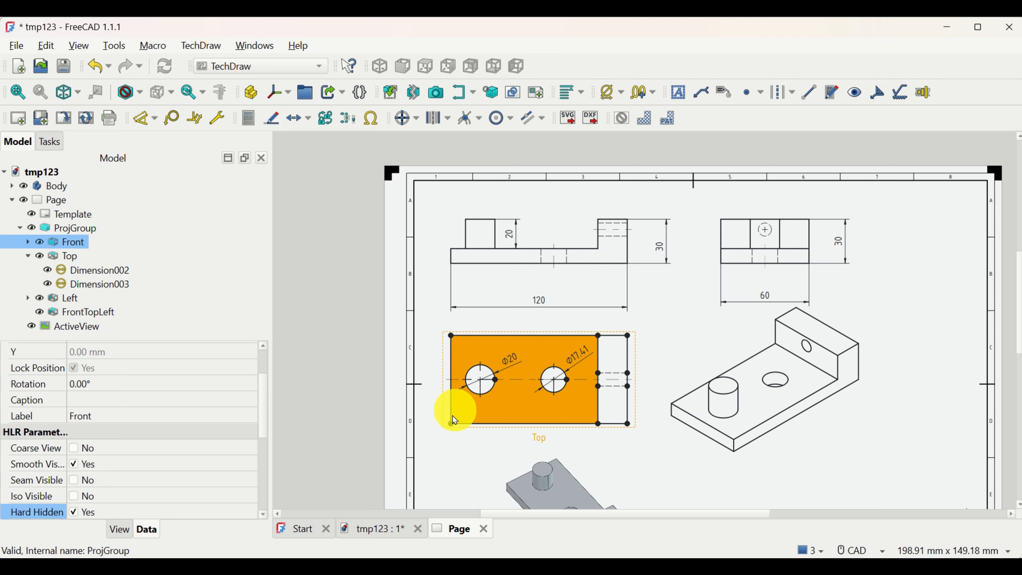
{"action": "scroll", "coordinate": [535, 422], "scroll_direction": "up", "scroll_amount": 1}
{"action": "scroll", "coordinate": [664, 419], "scroll_direction": "up", "scroll_amount": 2}
{"action": "scroll", "coordinate": [718, 260], "scroll_direction": "down", "scroll_amount": 3}
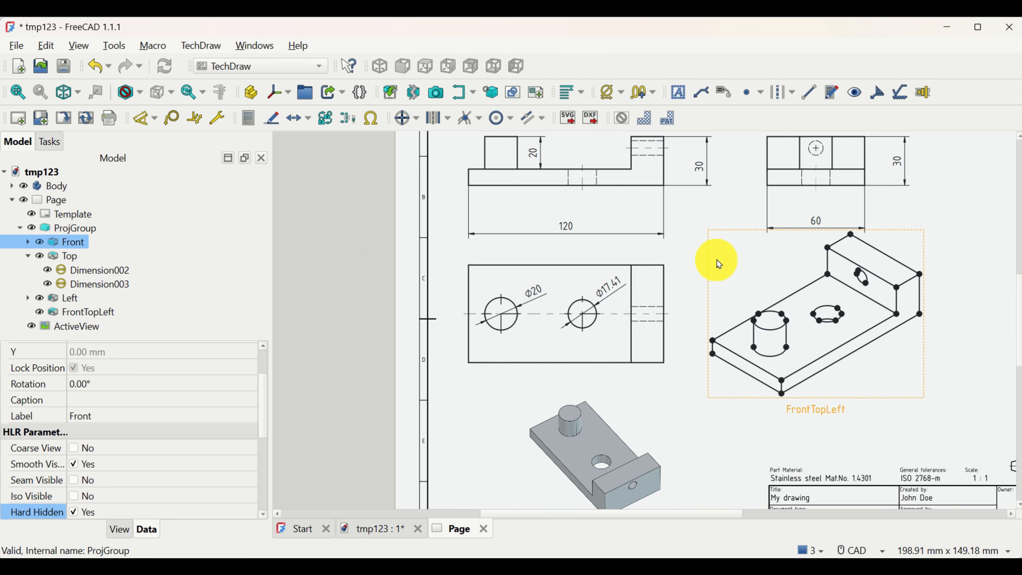
{"action": "middle_click_drag", "start_coordinate": [714, 218], "coordinate": [714, 268]}
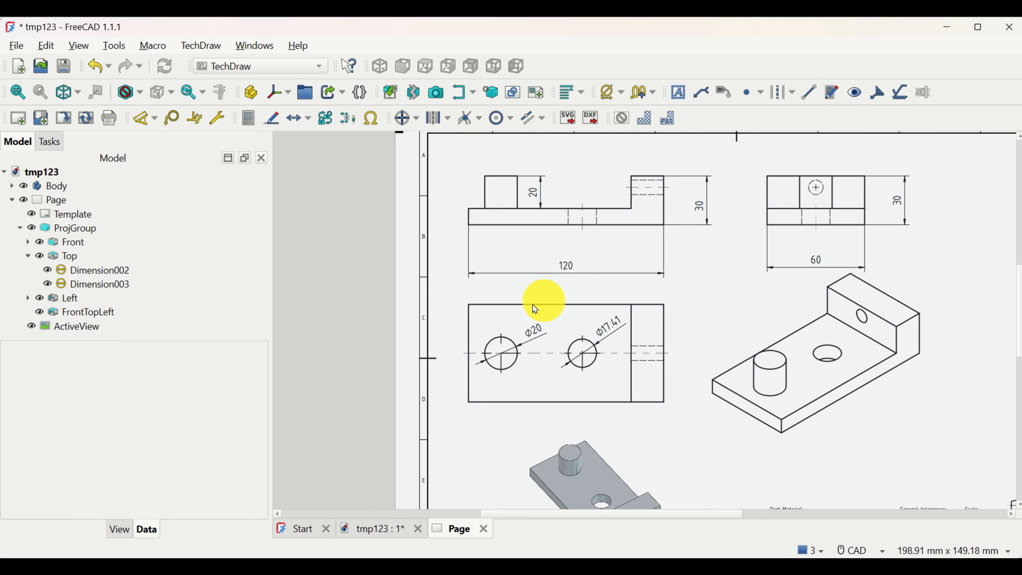
Open the TechDraw preferences and examine the General settings, including projection angle, files, grid, selection, view defaults and snapping
{"action": "left_click", "coordinate": [52, 54]}
{"action": "left_click", "coordinate": [90, 390]}
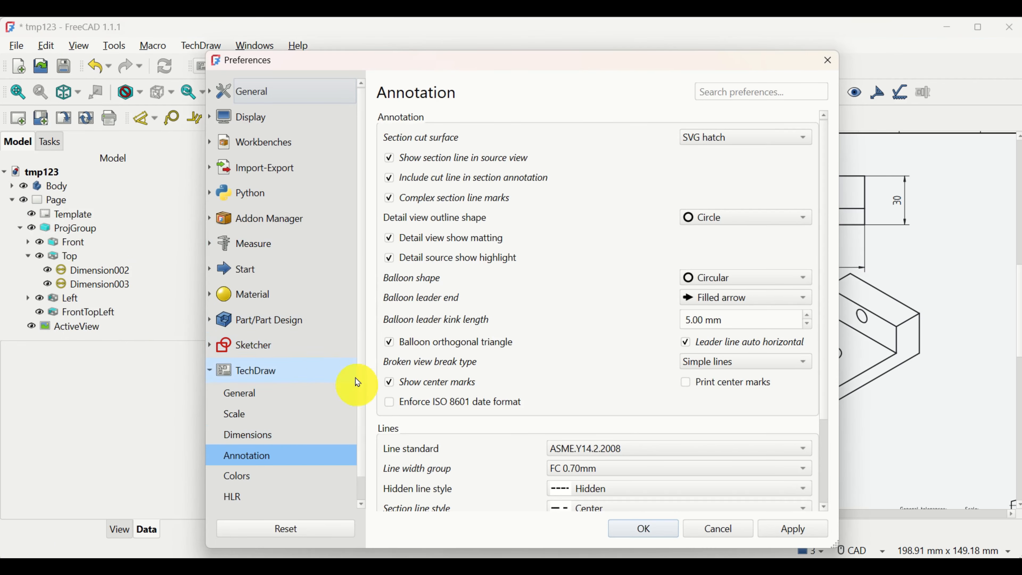
{"action": "left_click", "coordinate": [279, 377]}
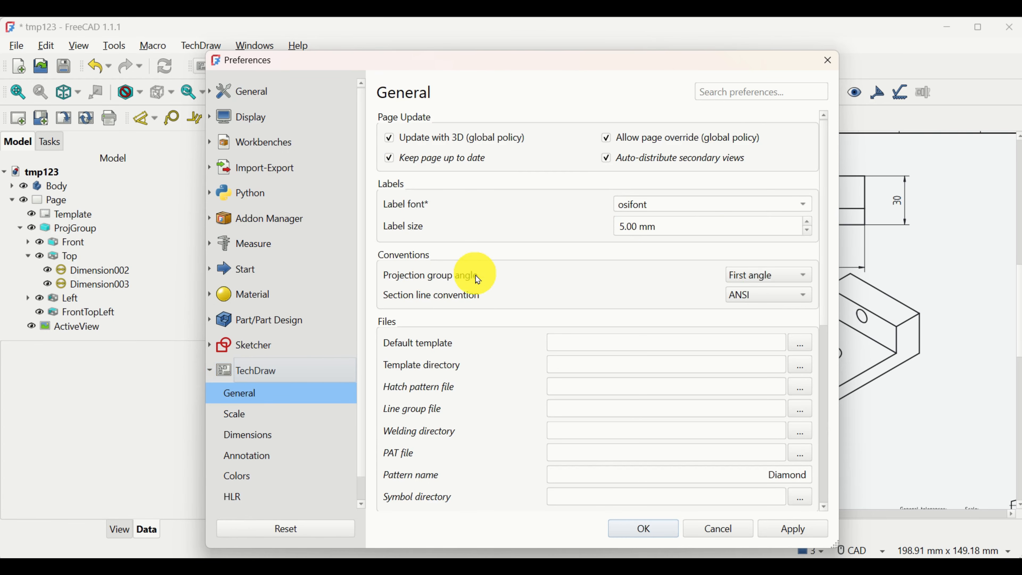
{"action": "scroll", "coordinate": [505, 310], "scroll_direction": "down", "scroll_amount": 1}
{"action": "scroll", "coordinate": [504, 310], "scroll_direction": "down", "scroll_amount": 5}
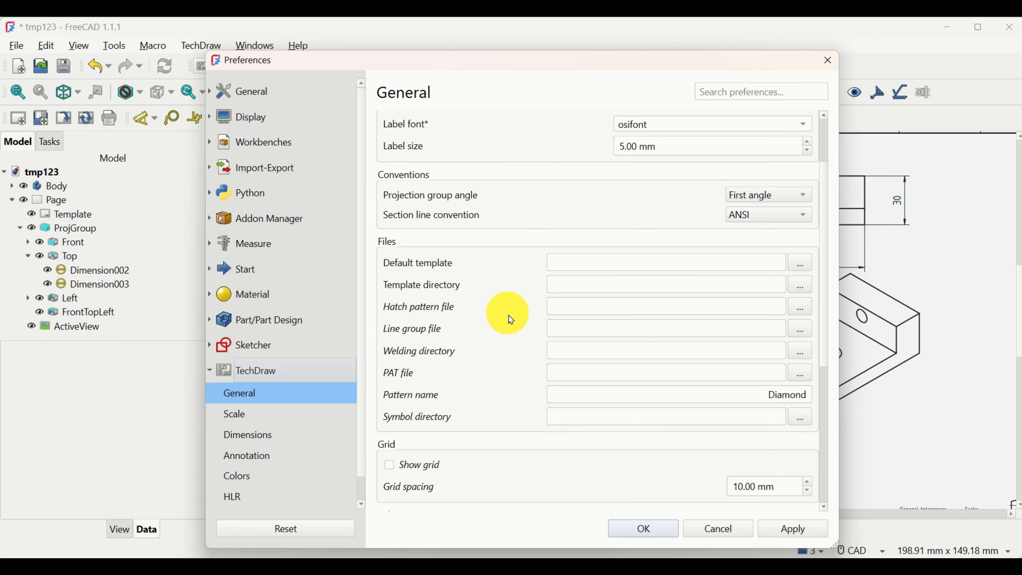
{"action": "scroll", "coordinate": [516, 337], "scroll_direction": "down", "scroll_amount": 1}
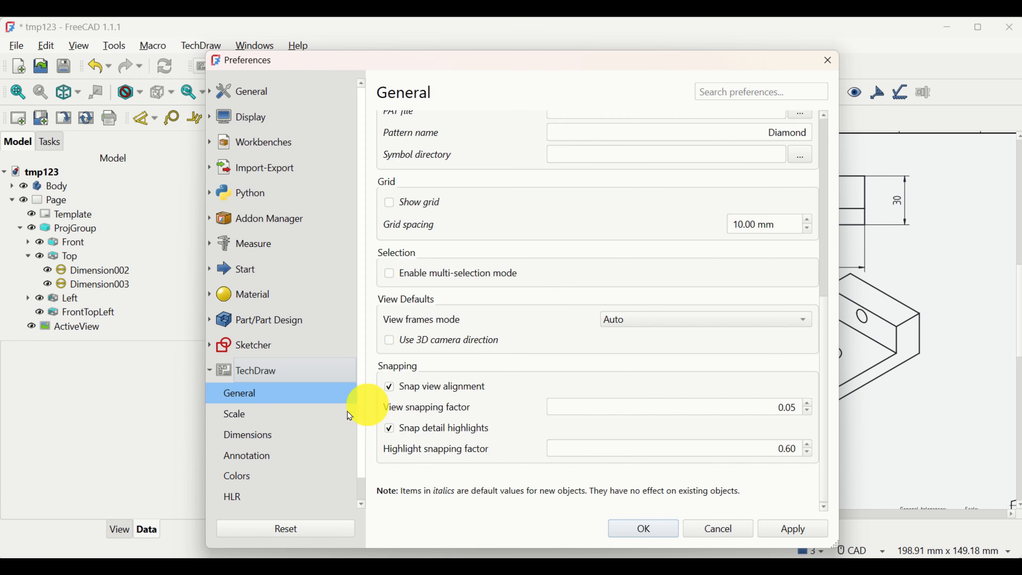
Examine the TechDraw preferences for Scale, Dimensions, Annotation, Colors and HLR
{"action": "left_click", "coordinate": [273, 414]}
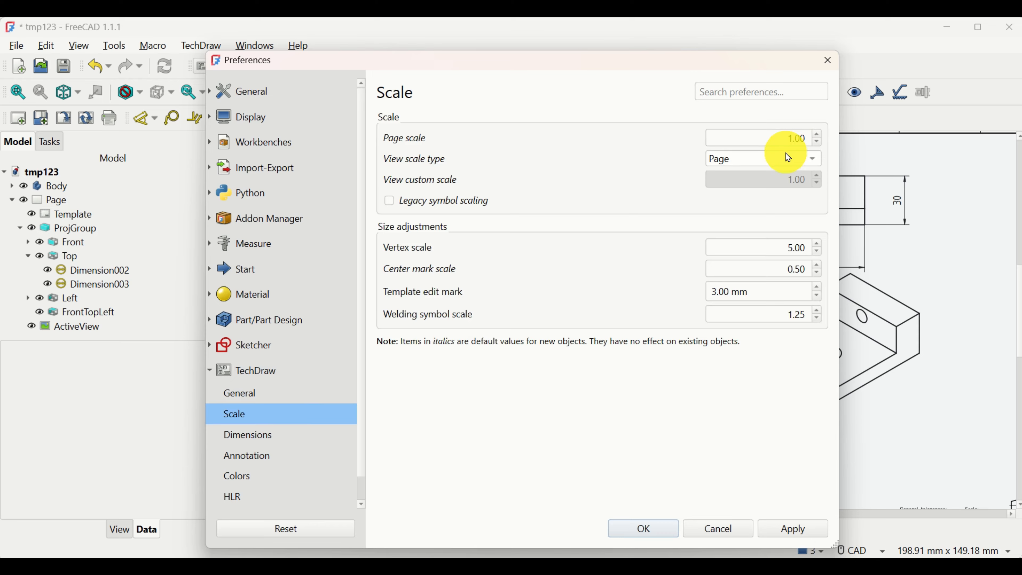
{"action": "left_click", "coordinate": [274, 435]}
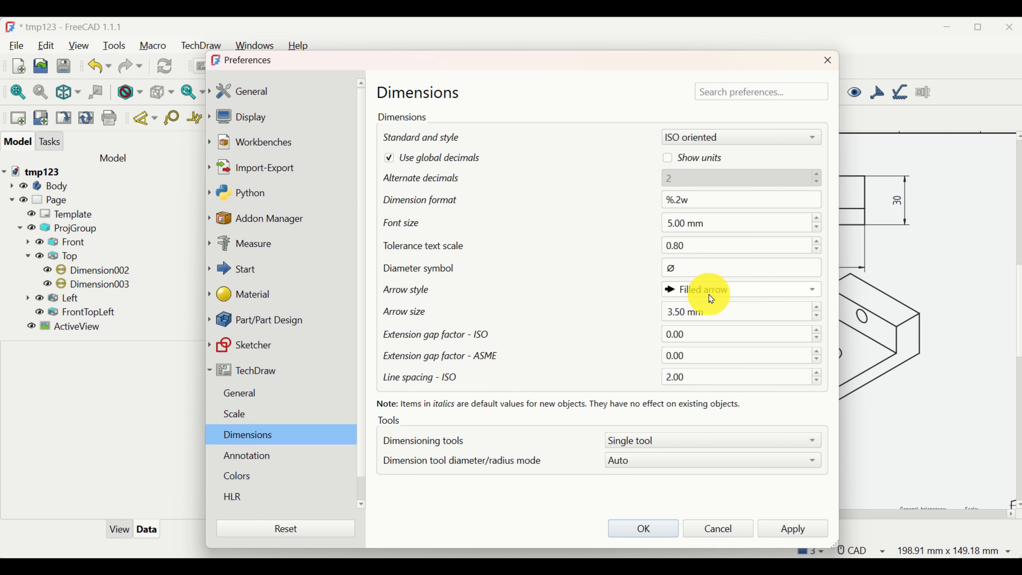
{"action": "left_click", "coordinate": [296, 462]}
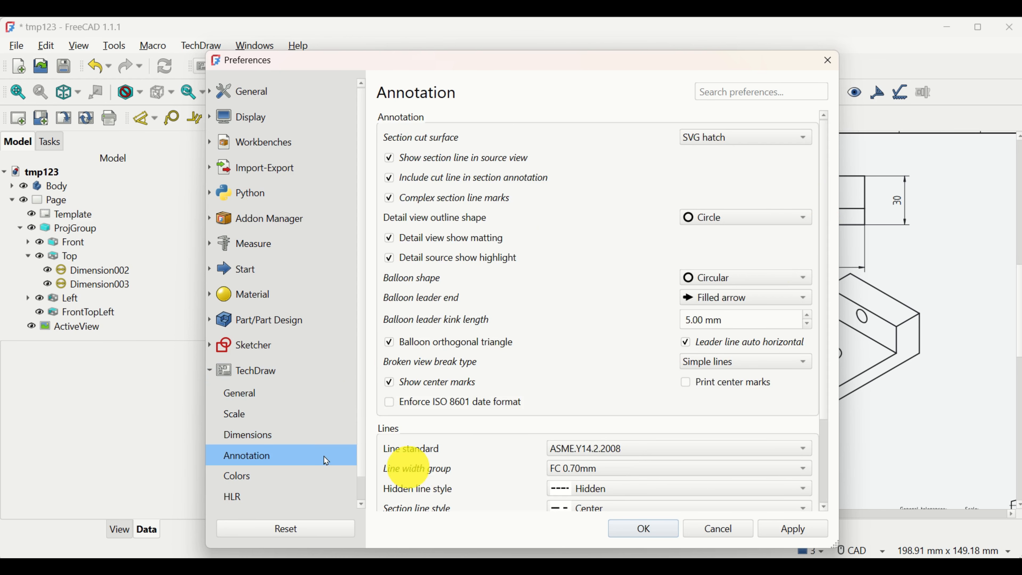
{"action": "left_click", "coordinate": [257, 476]}
{"action": "left_click", "coordinate": [265, 499]}
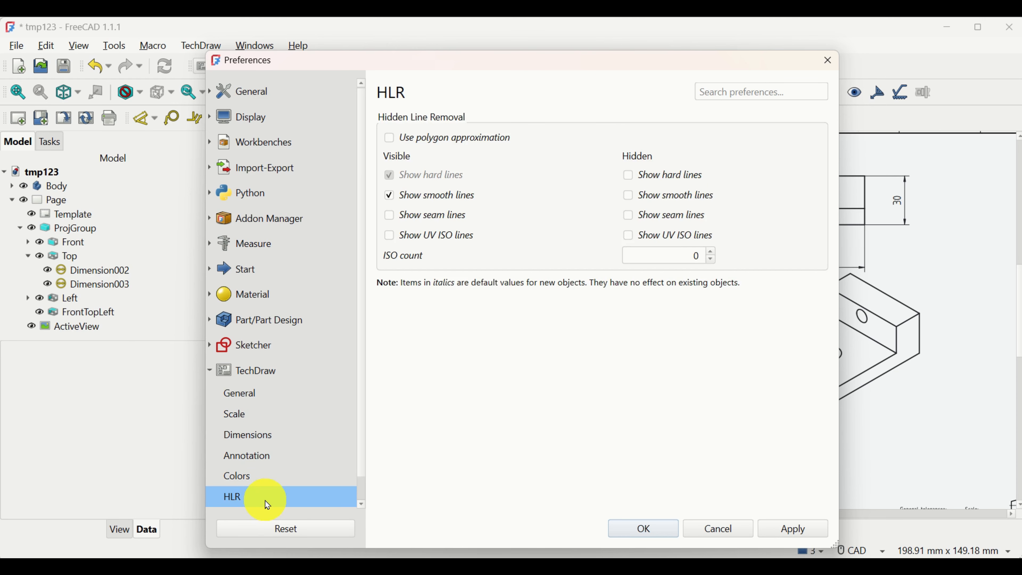